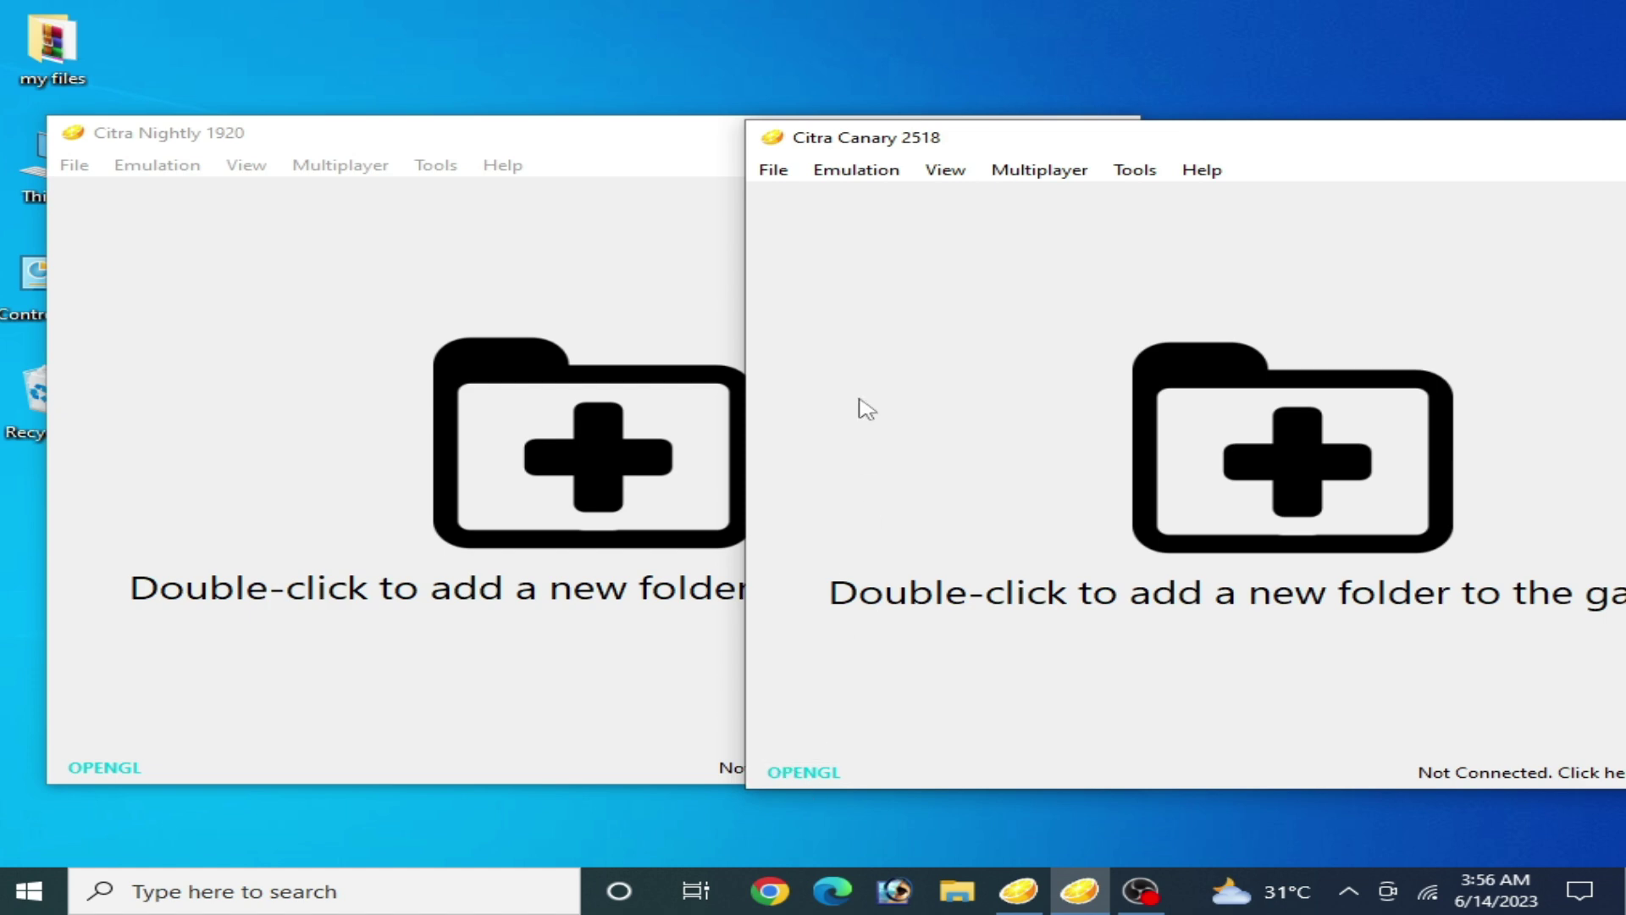
Switch Canary's renderer to Vulkan, then cycle Nightly's renderer through Software back to OpenGL.
left_click(785, 775)
left_click(98, 768)
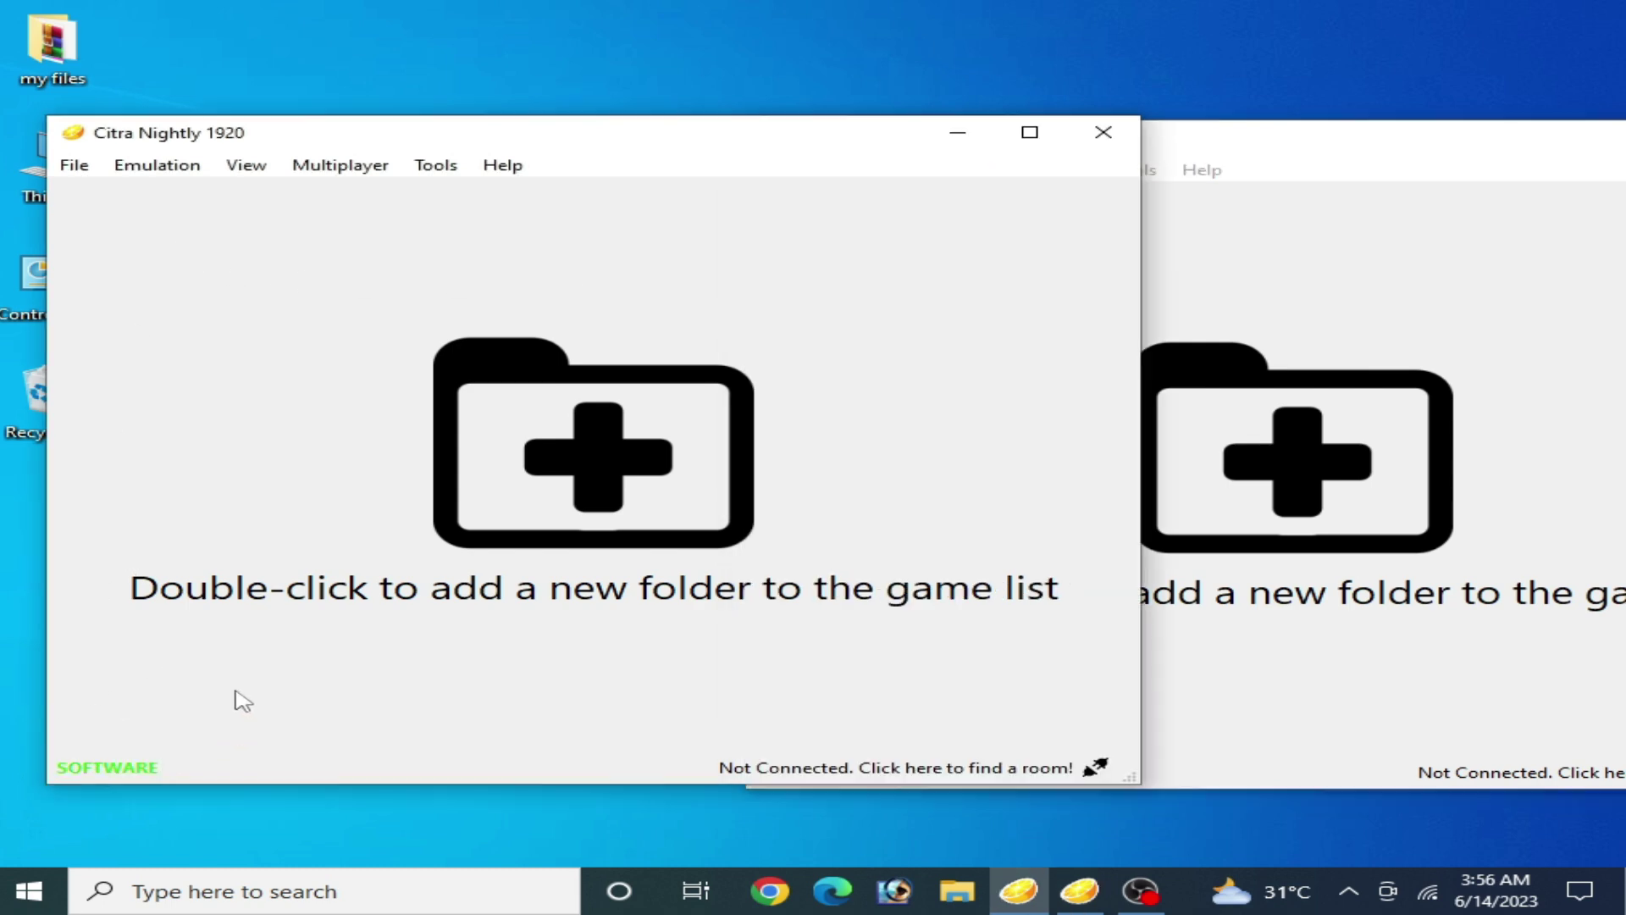
left_click(117, 770)
left_click(154, 767)
left_click(140, 771)
left_click(142, 771)
left_click(142, 771)
left_click(95, 771)
left_click(119, 772)
Close the Nightly build window and move the Canary window toward the screen centre.
left_click(1362, 448)
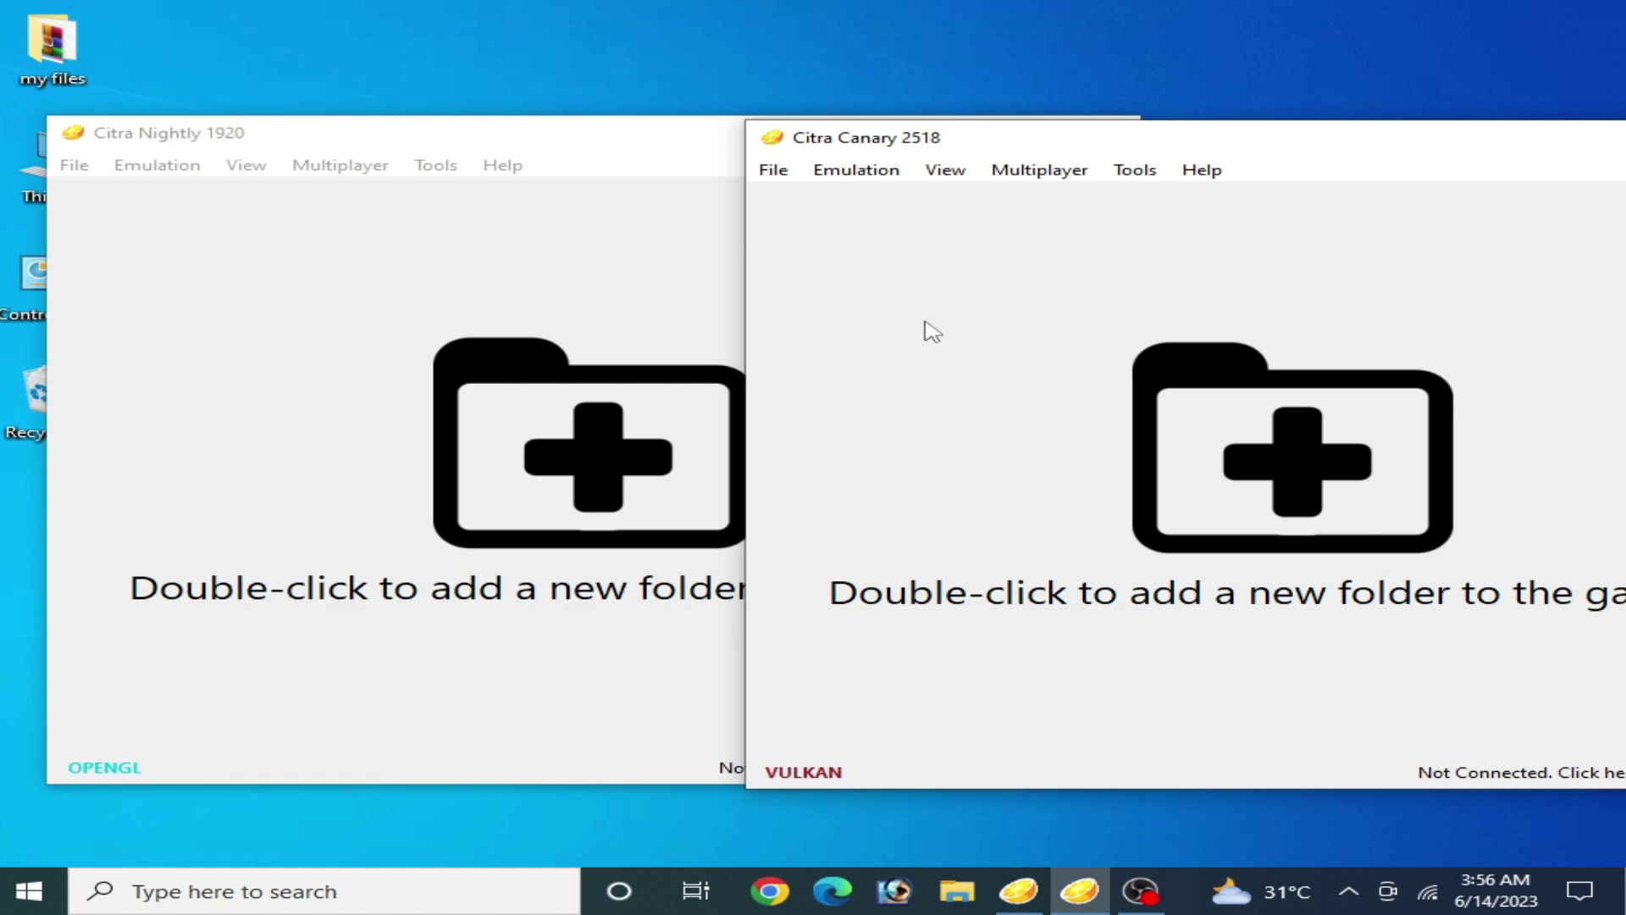
left_click_drag(690, 134, 629, 193)
left_click(1051, 183)
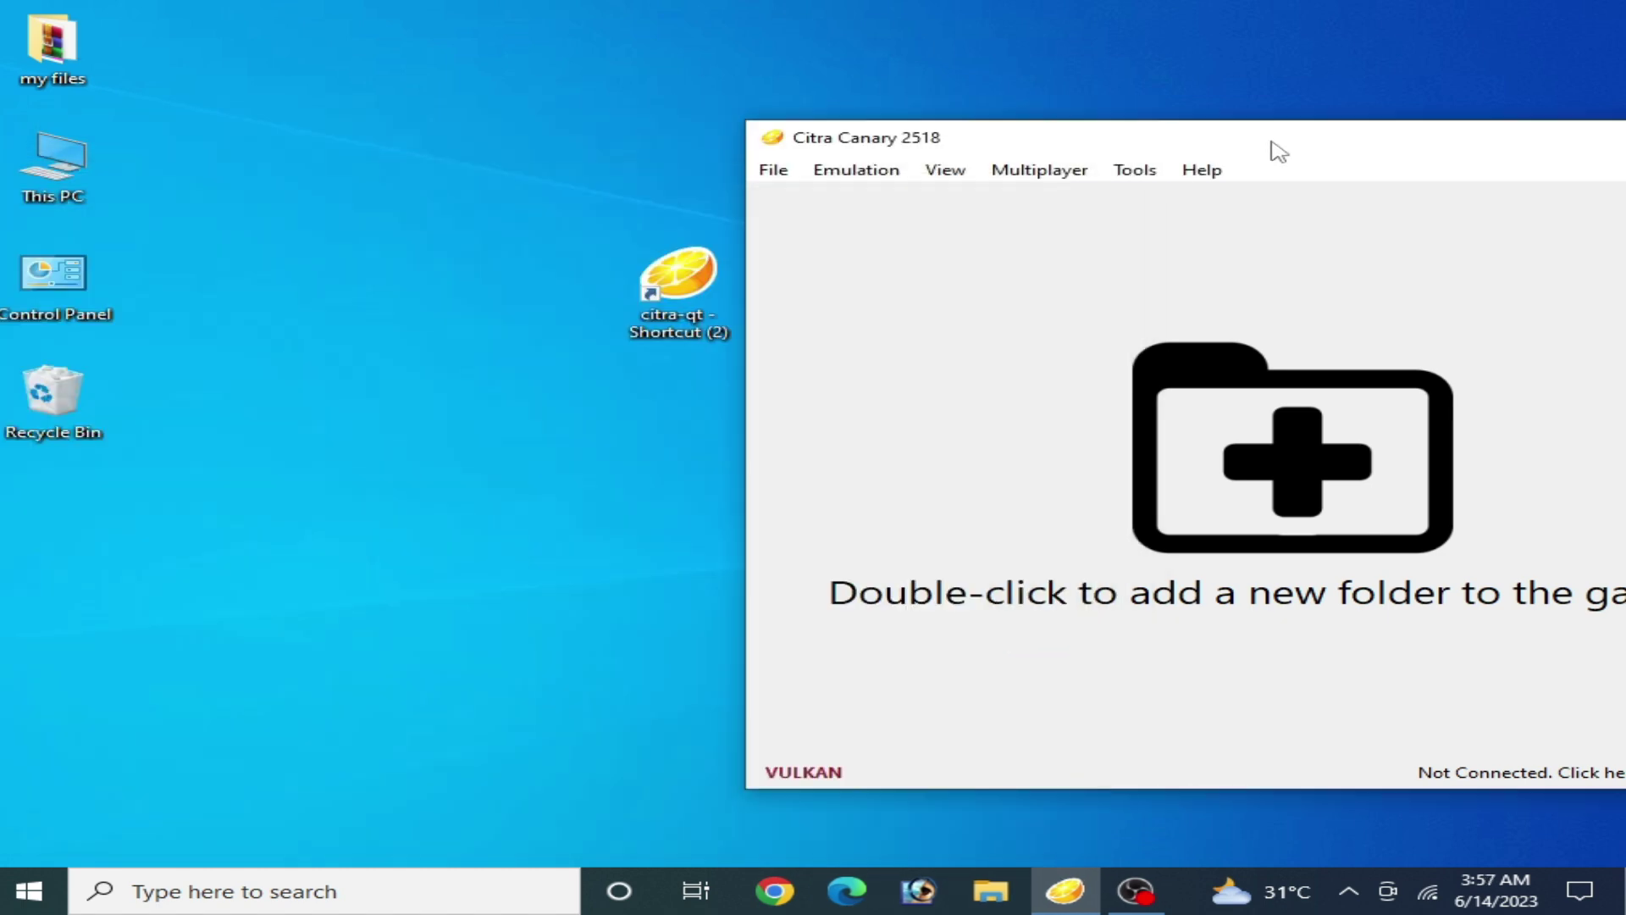
left_click_drag(1277, 149, 764, 123)
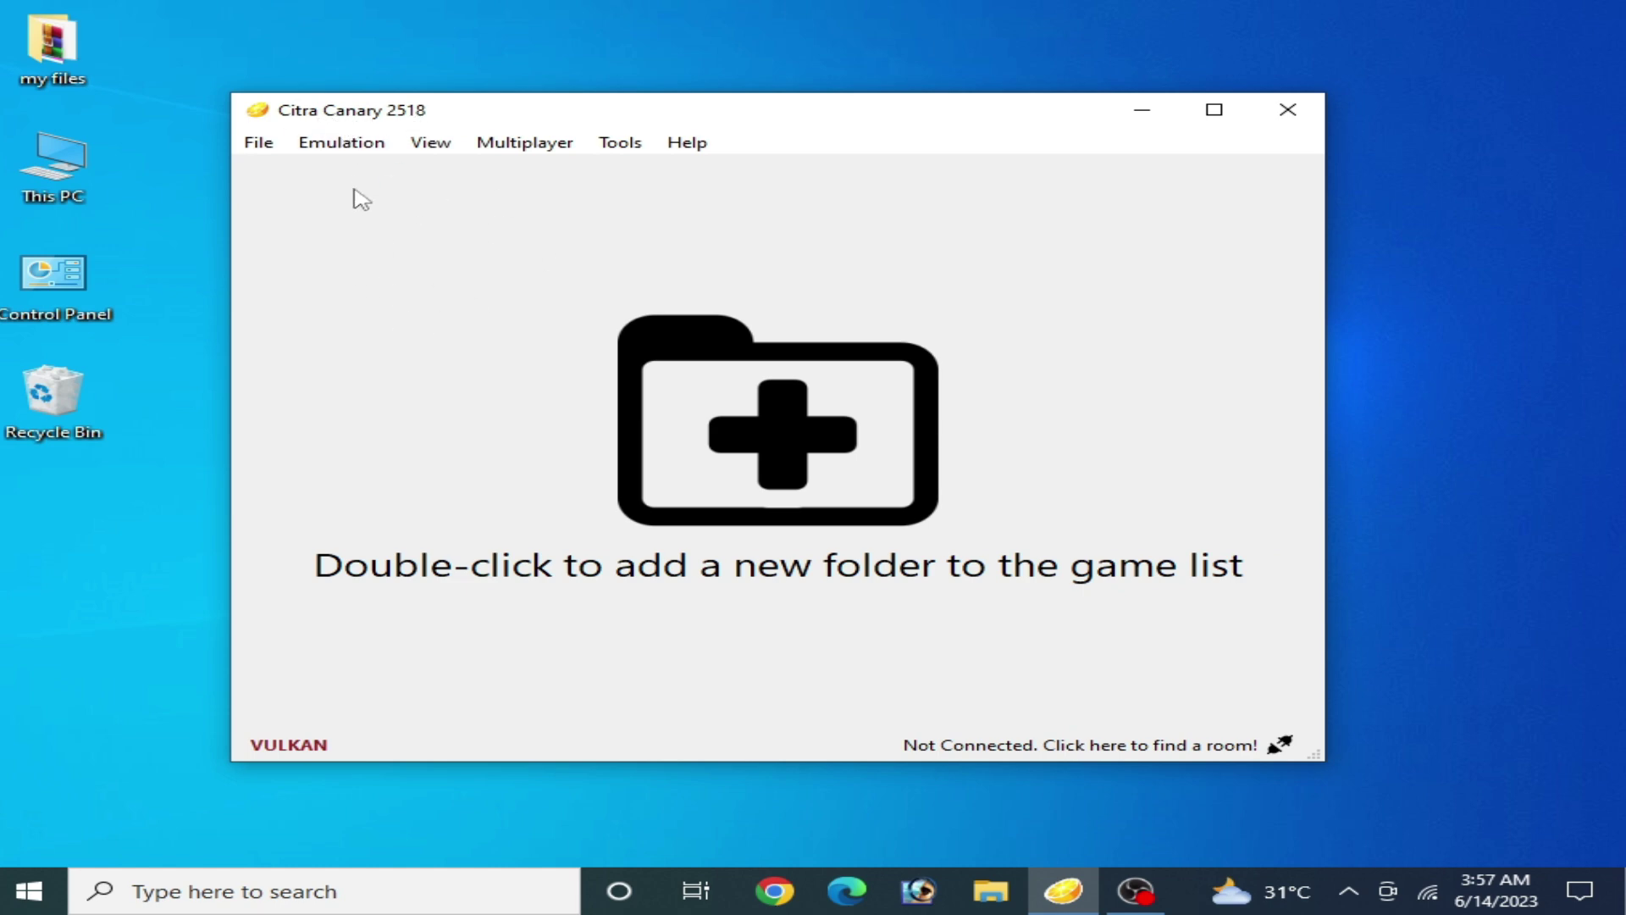
left_click(352, 145)
In Graphics > Advanced, keep Graphics API on Vulkan after trying OpenGL, and check the physical device list.
left_click(421, 334)
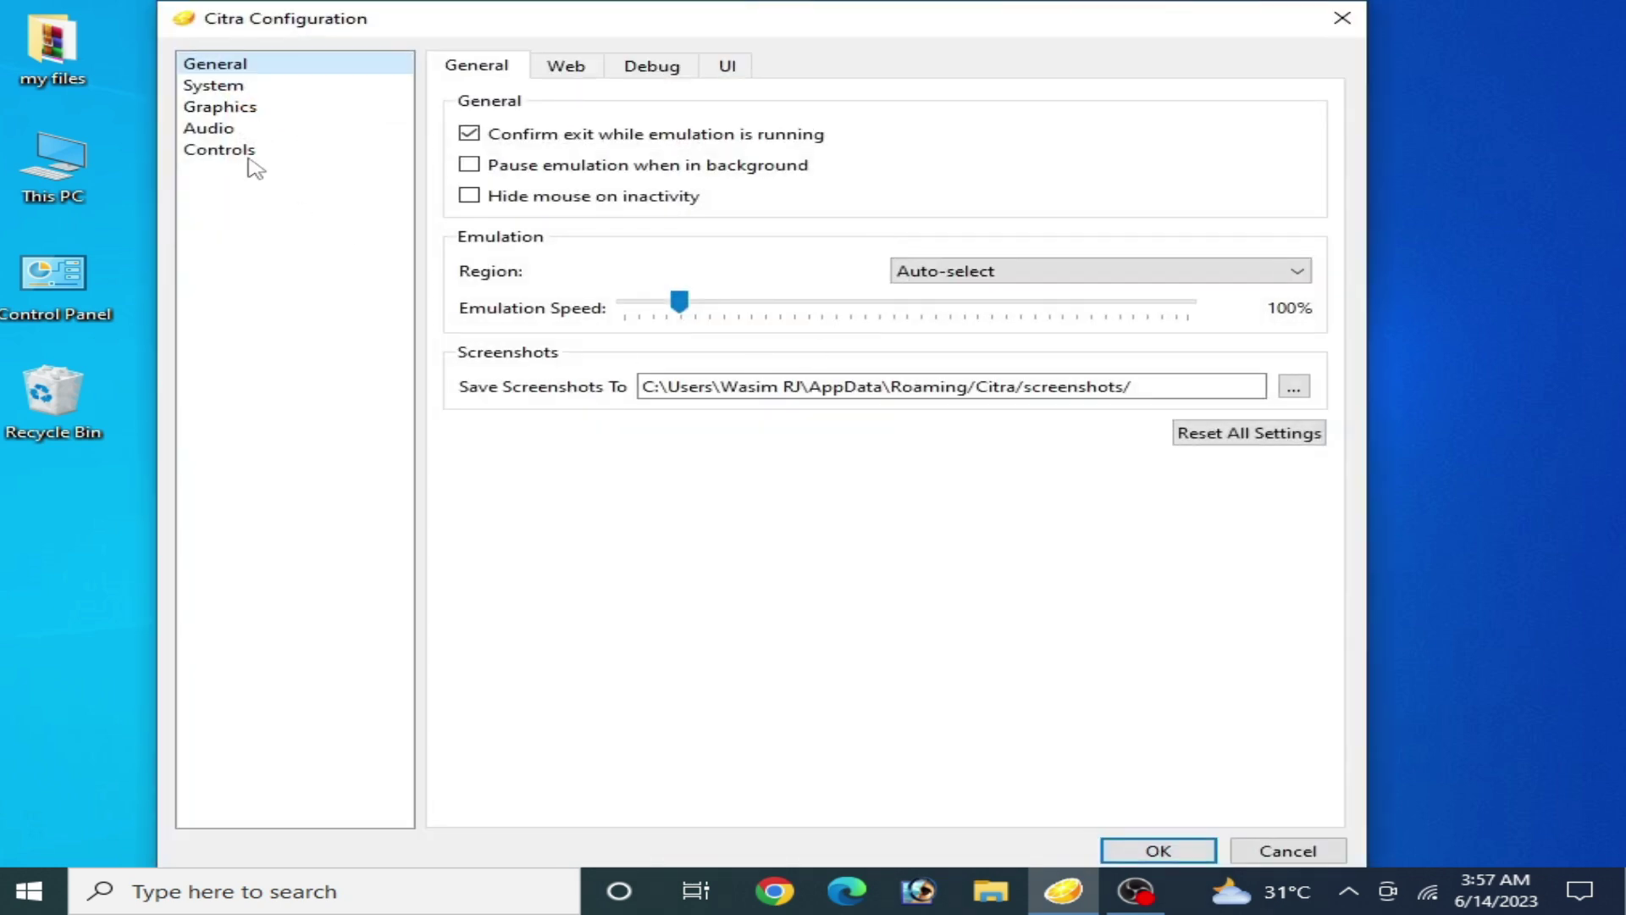
left_click(222, 109)
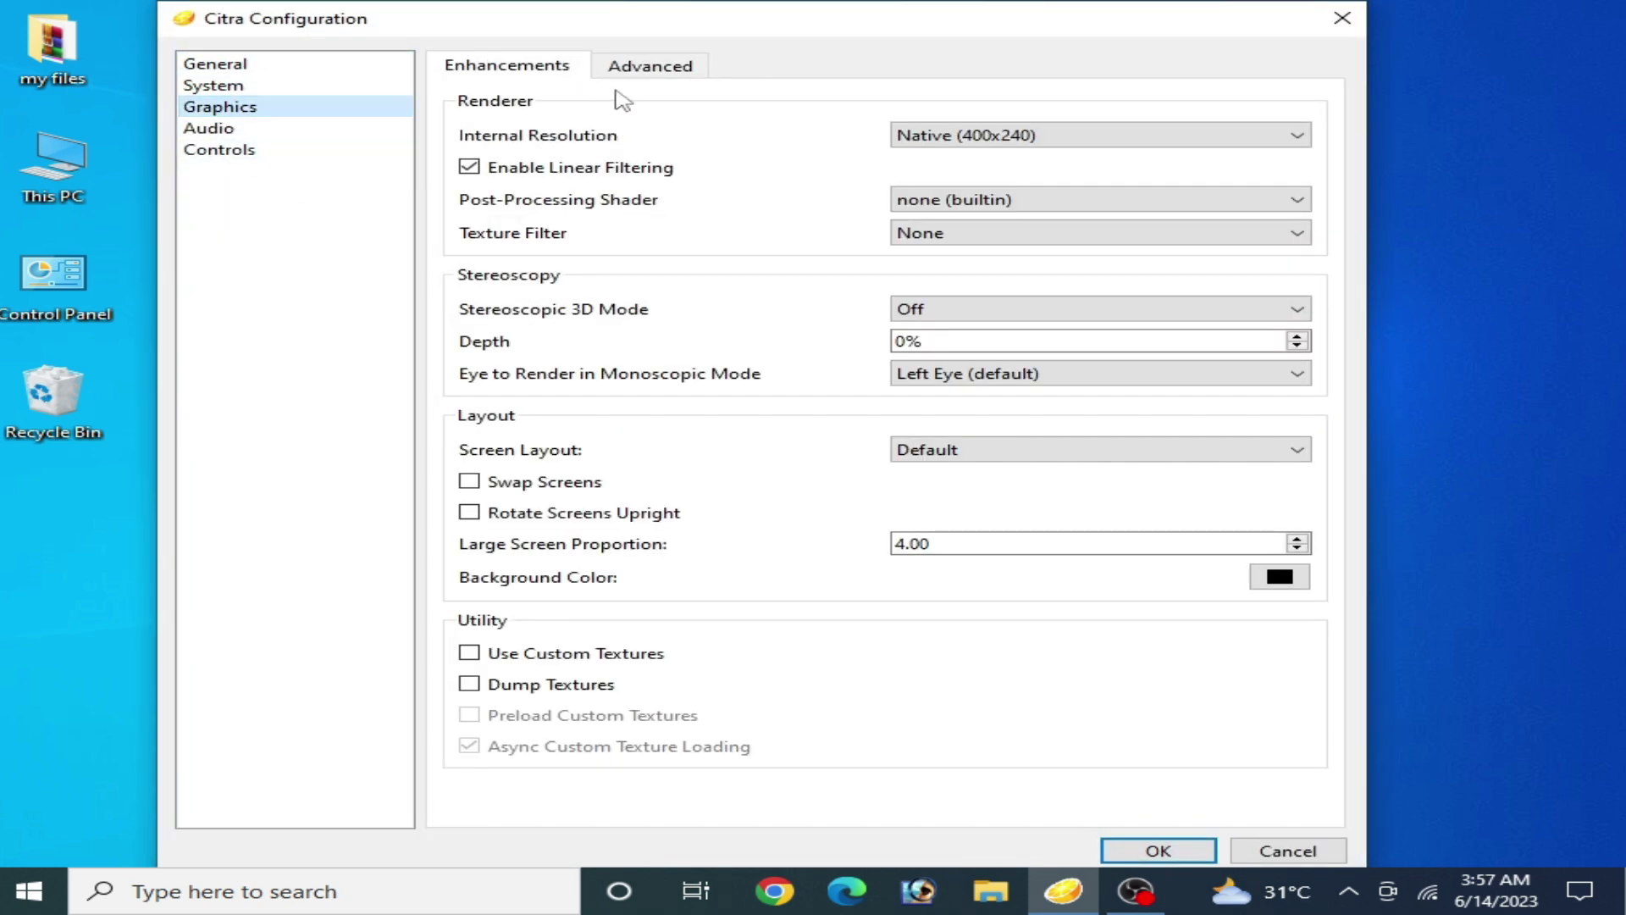
left_click(649, 69)
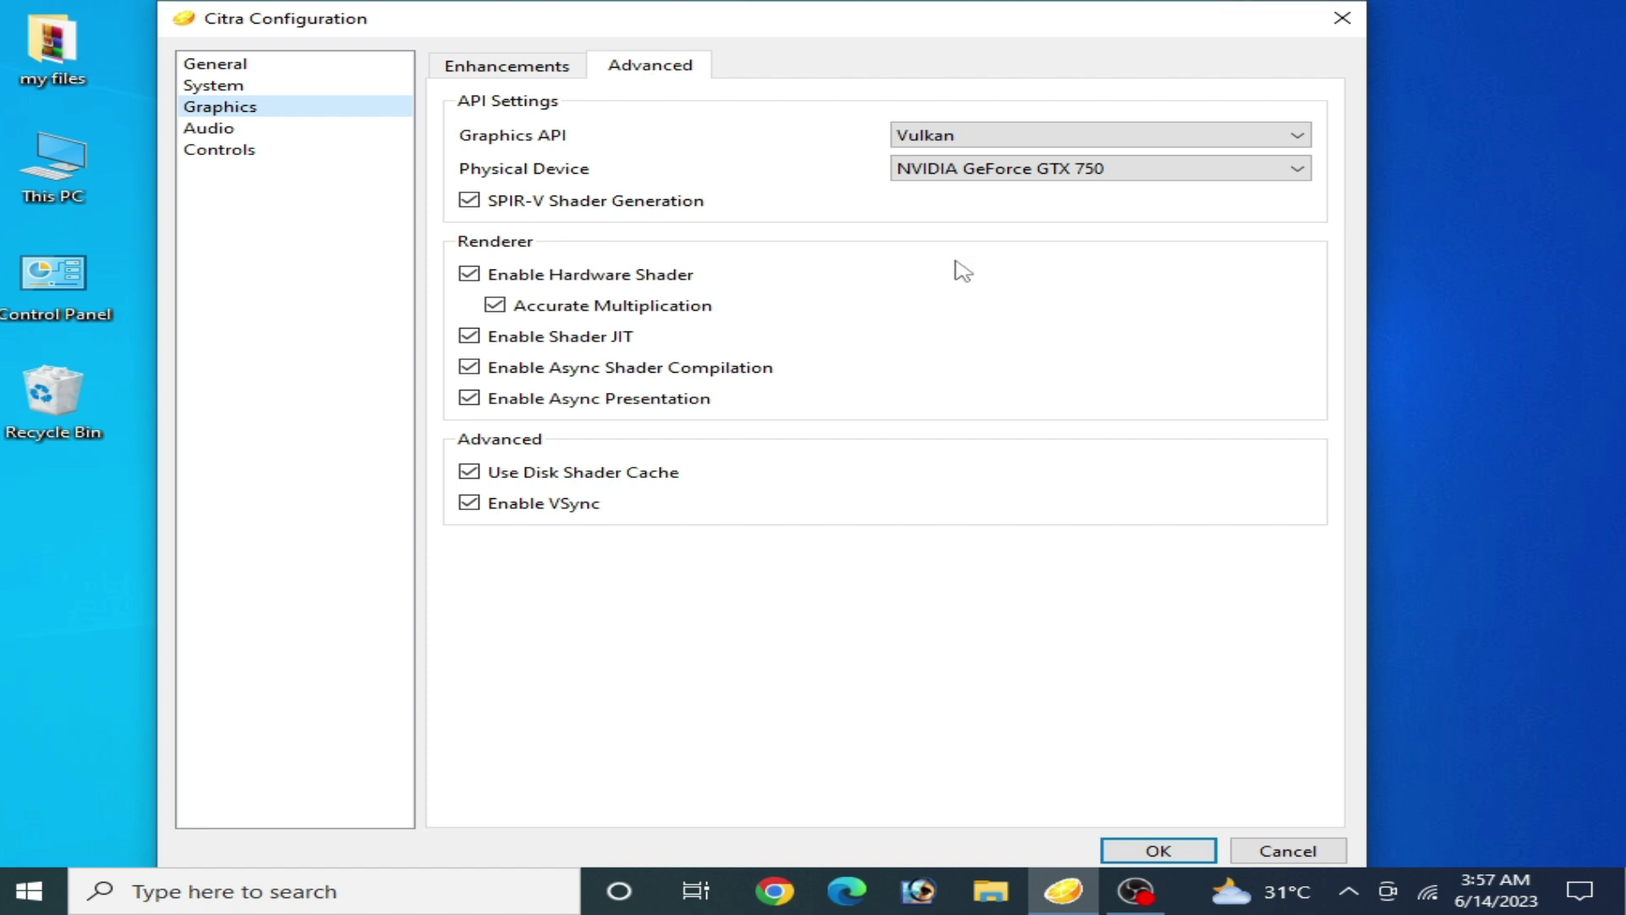
left_click(1006, 139)
left_click(942, 203)
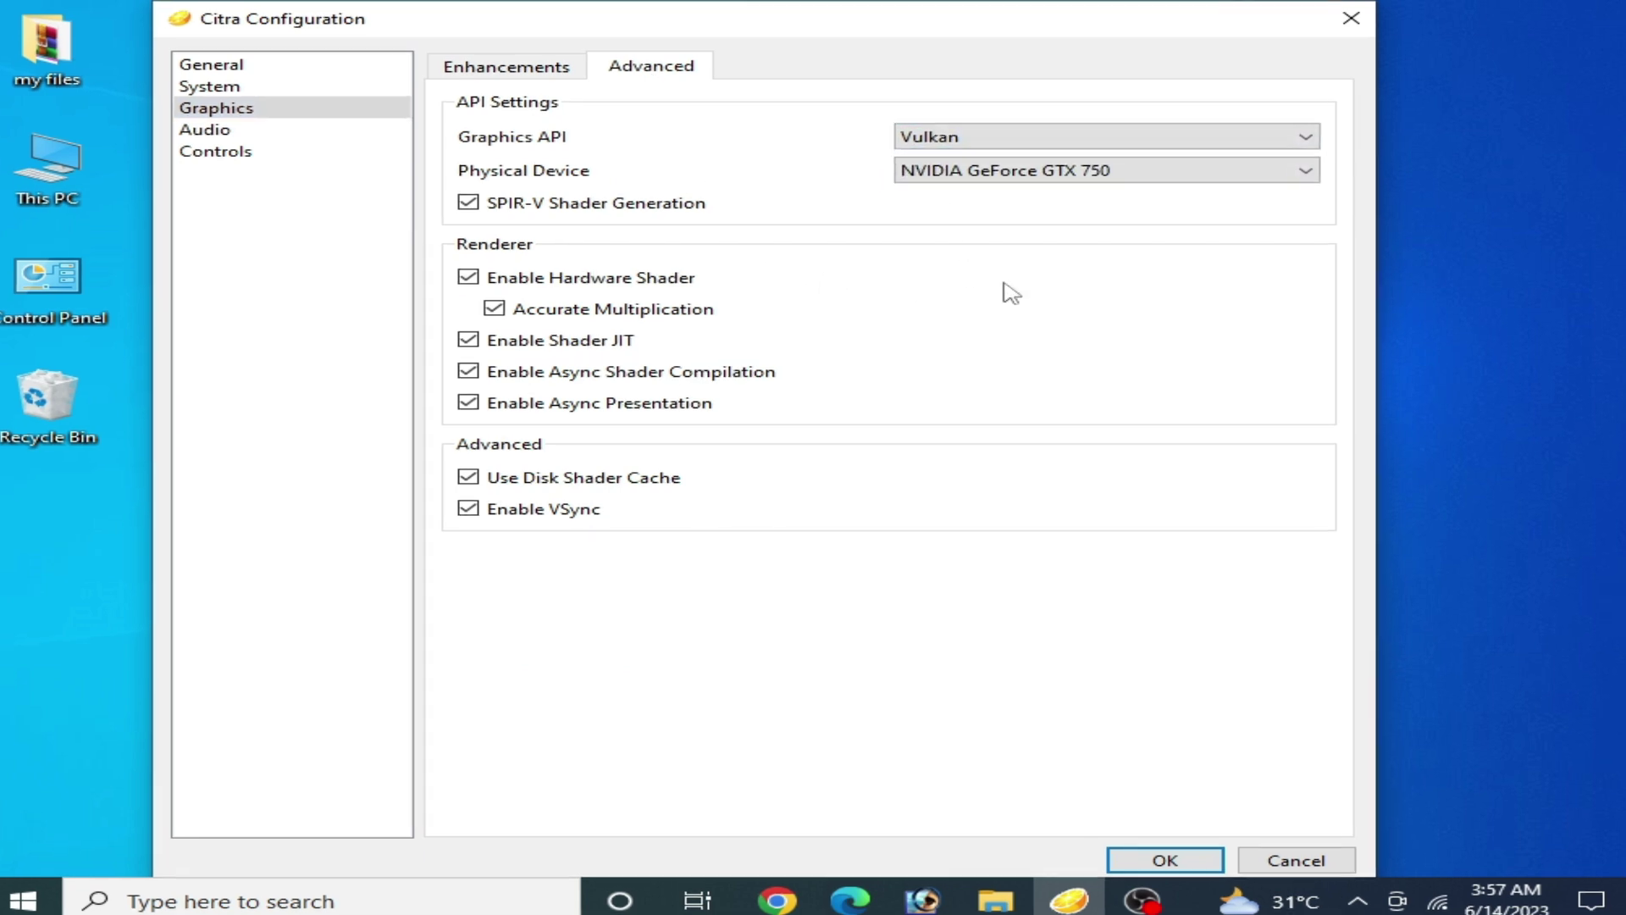
left_click(1008, 138)
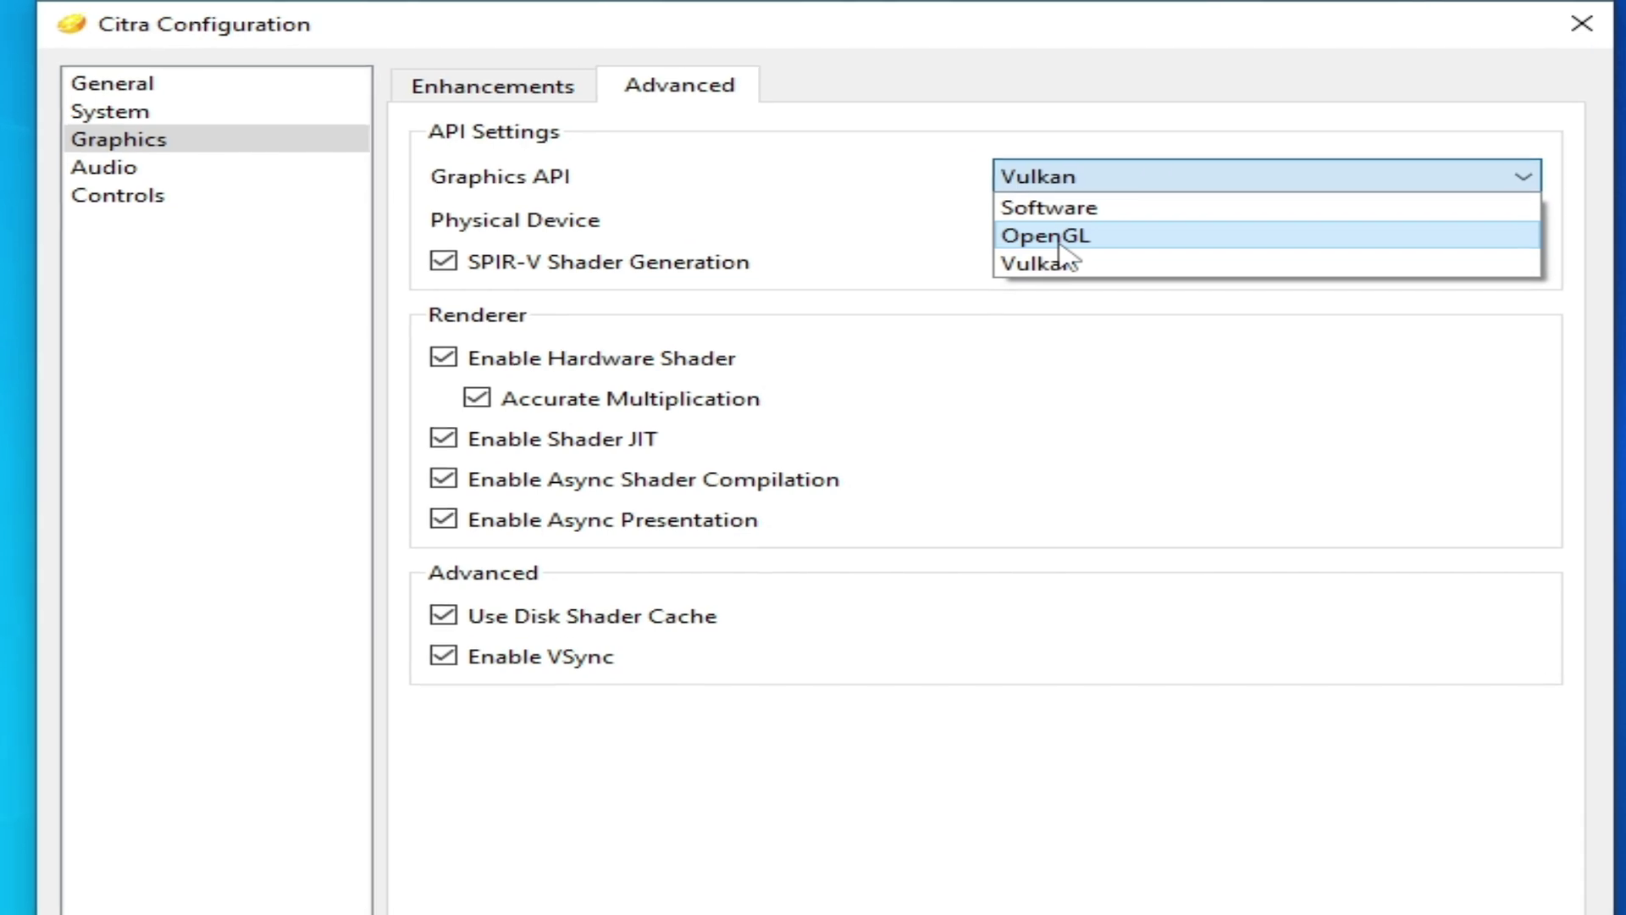
left_click(996, 222)
left_click(1054, 170)
left_click(995, 246)
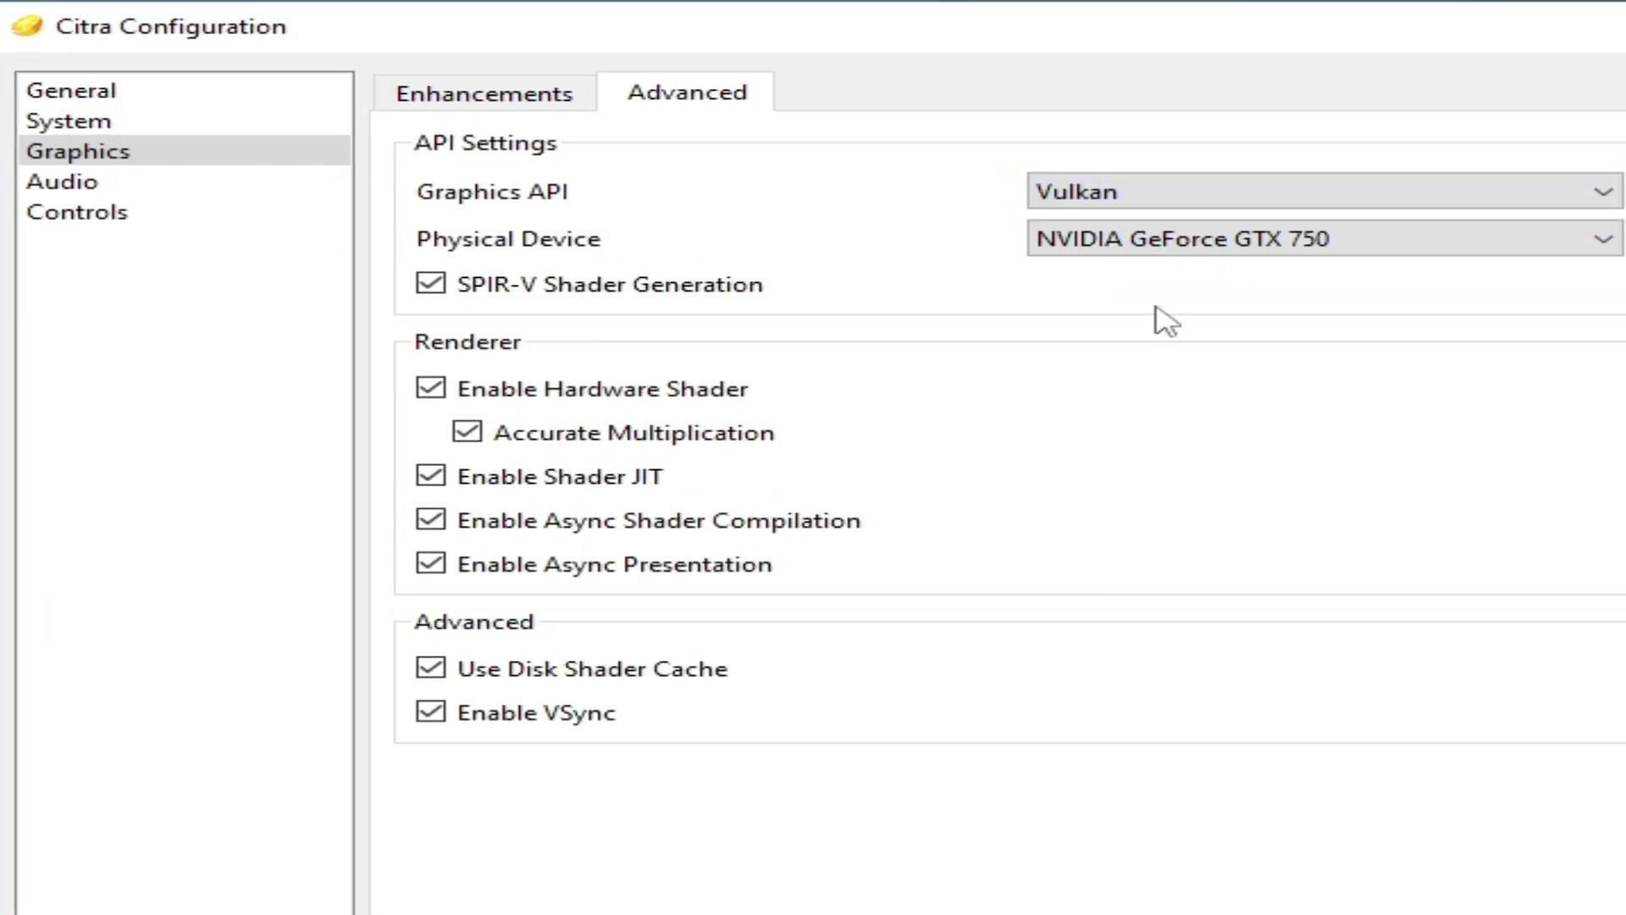
left_click(1213, 195)
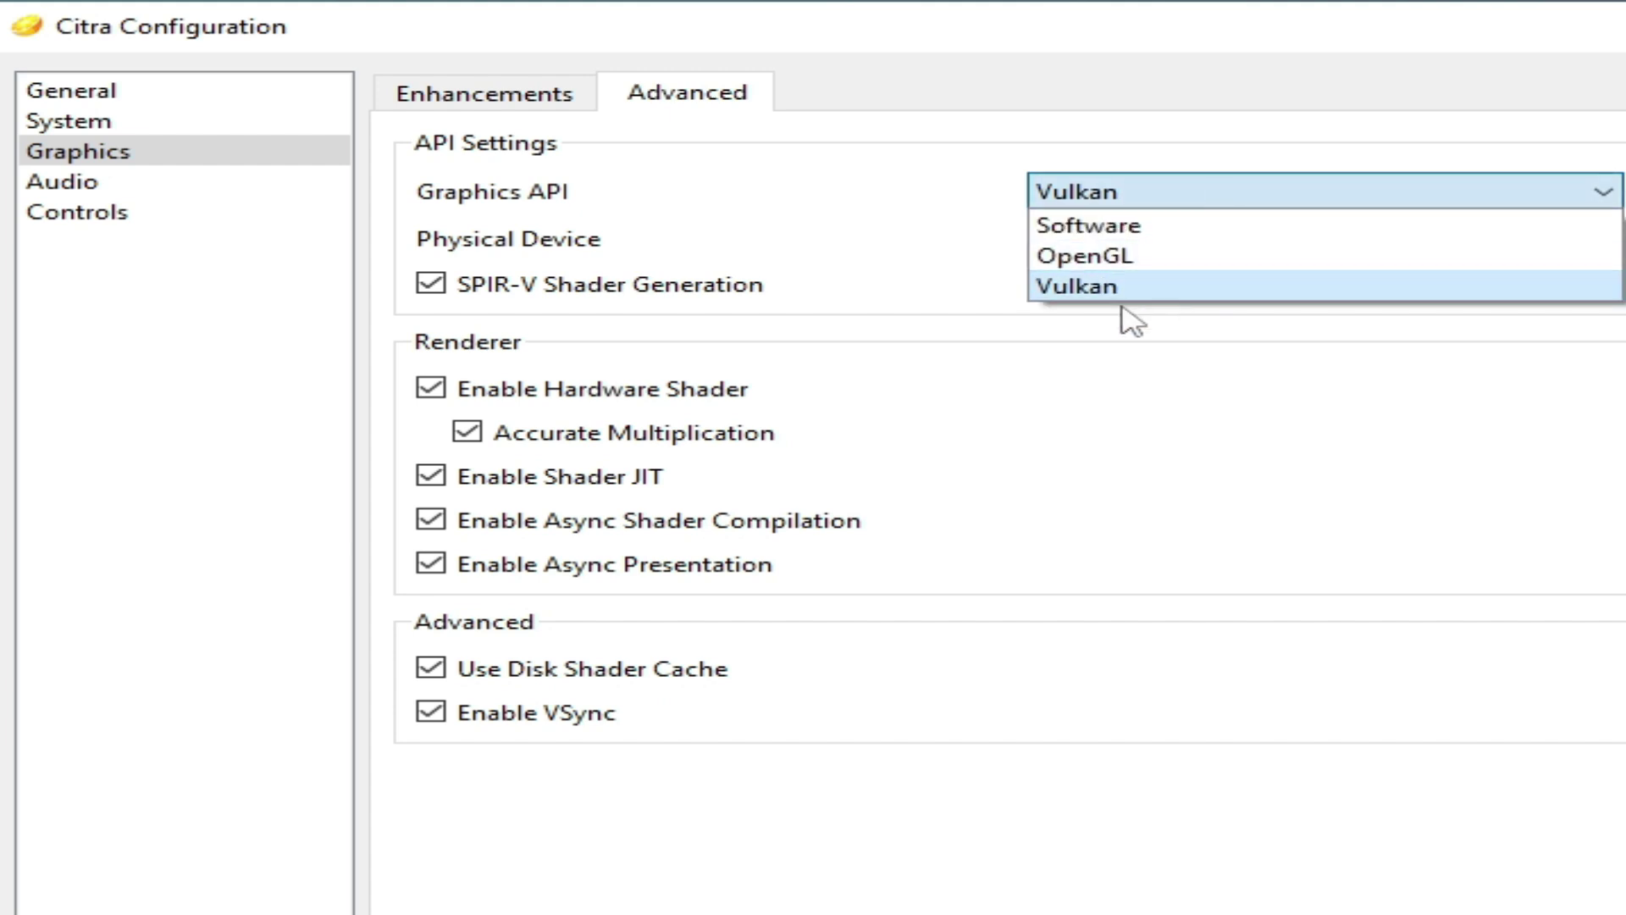
left_click(1123, 295)
left_click(1220, 239)
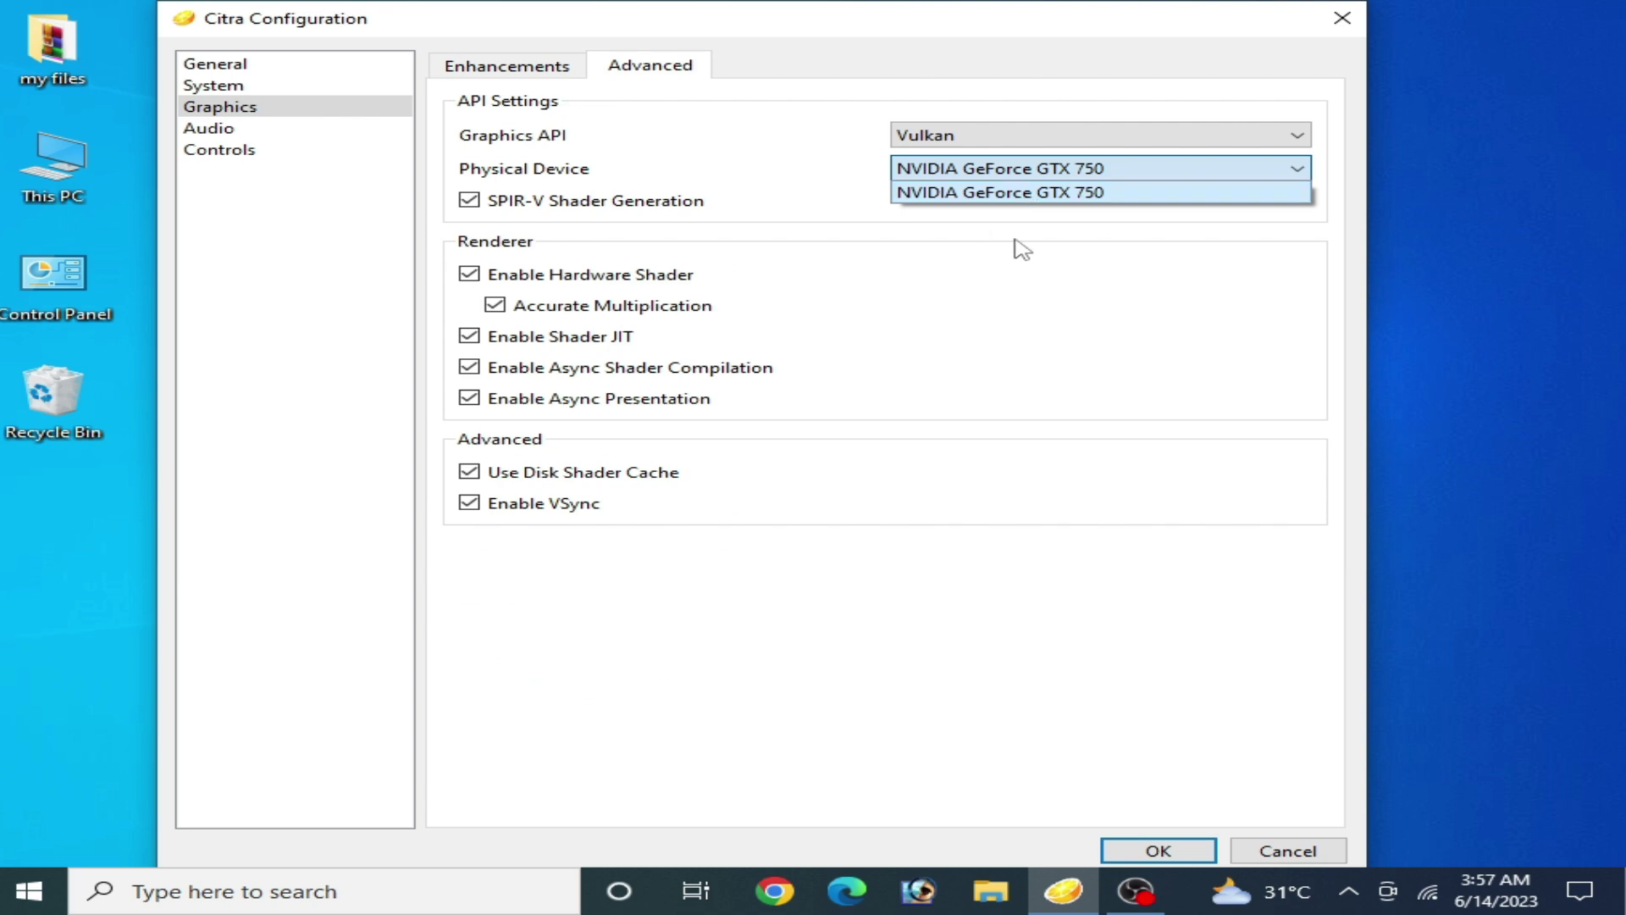
Open Device Manager and expand Display adapters to select the NVIDIA GeForce GTX 750.
left_click(194, 894)
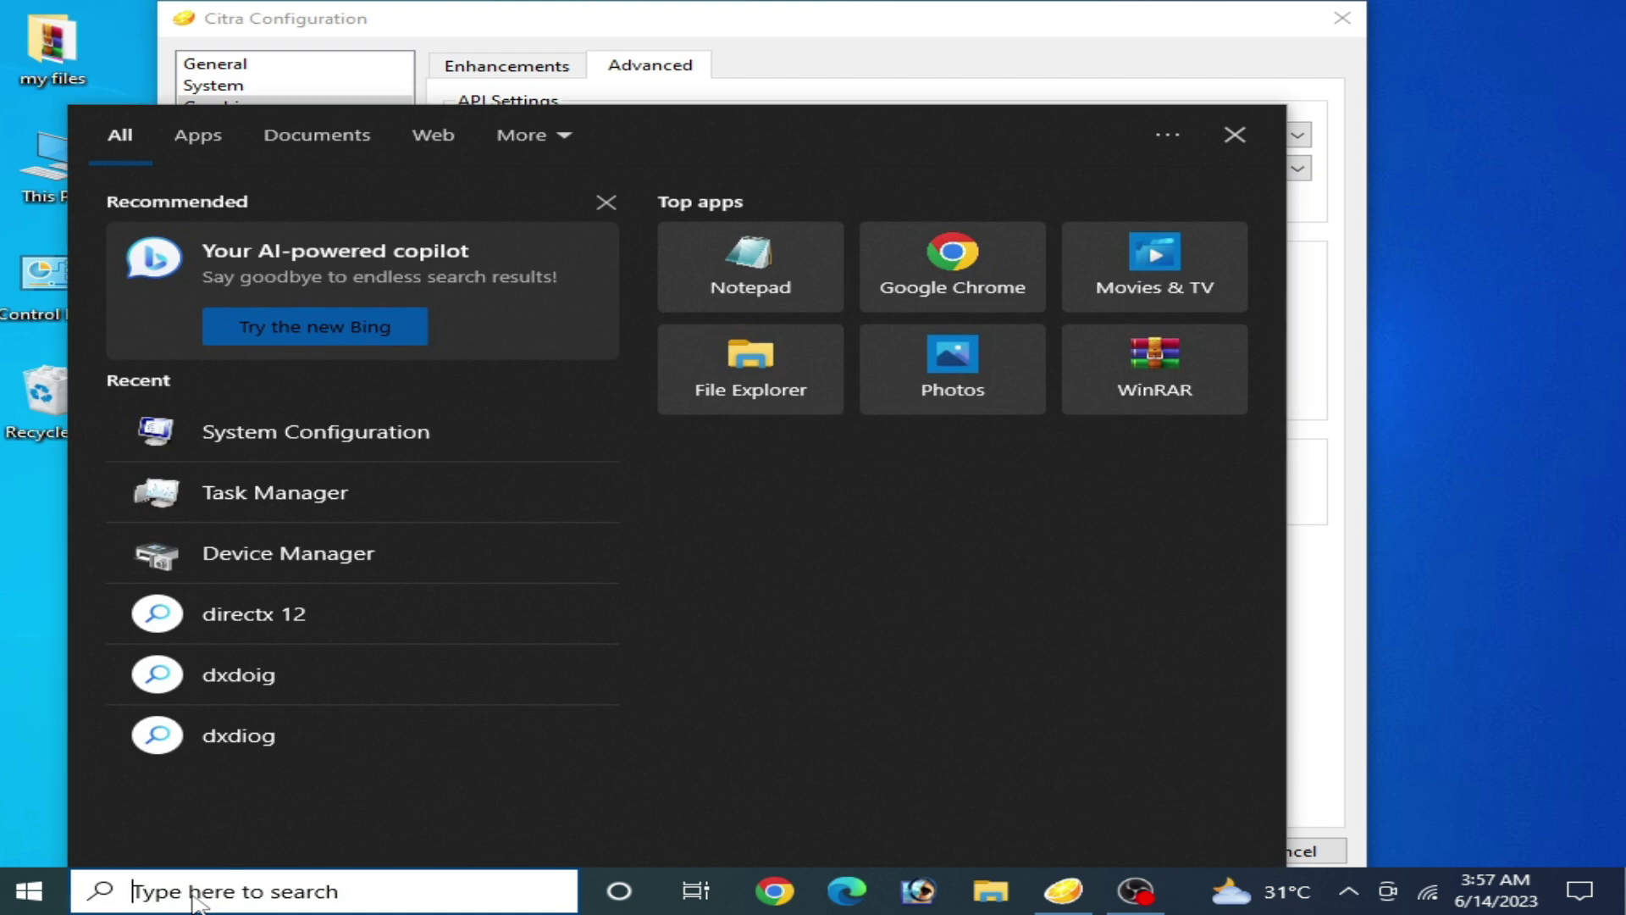
type("de")
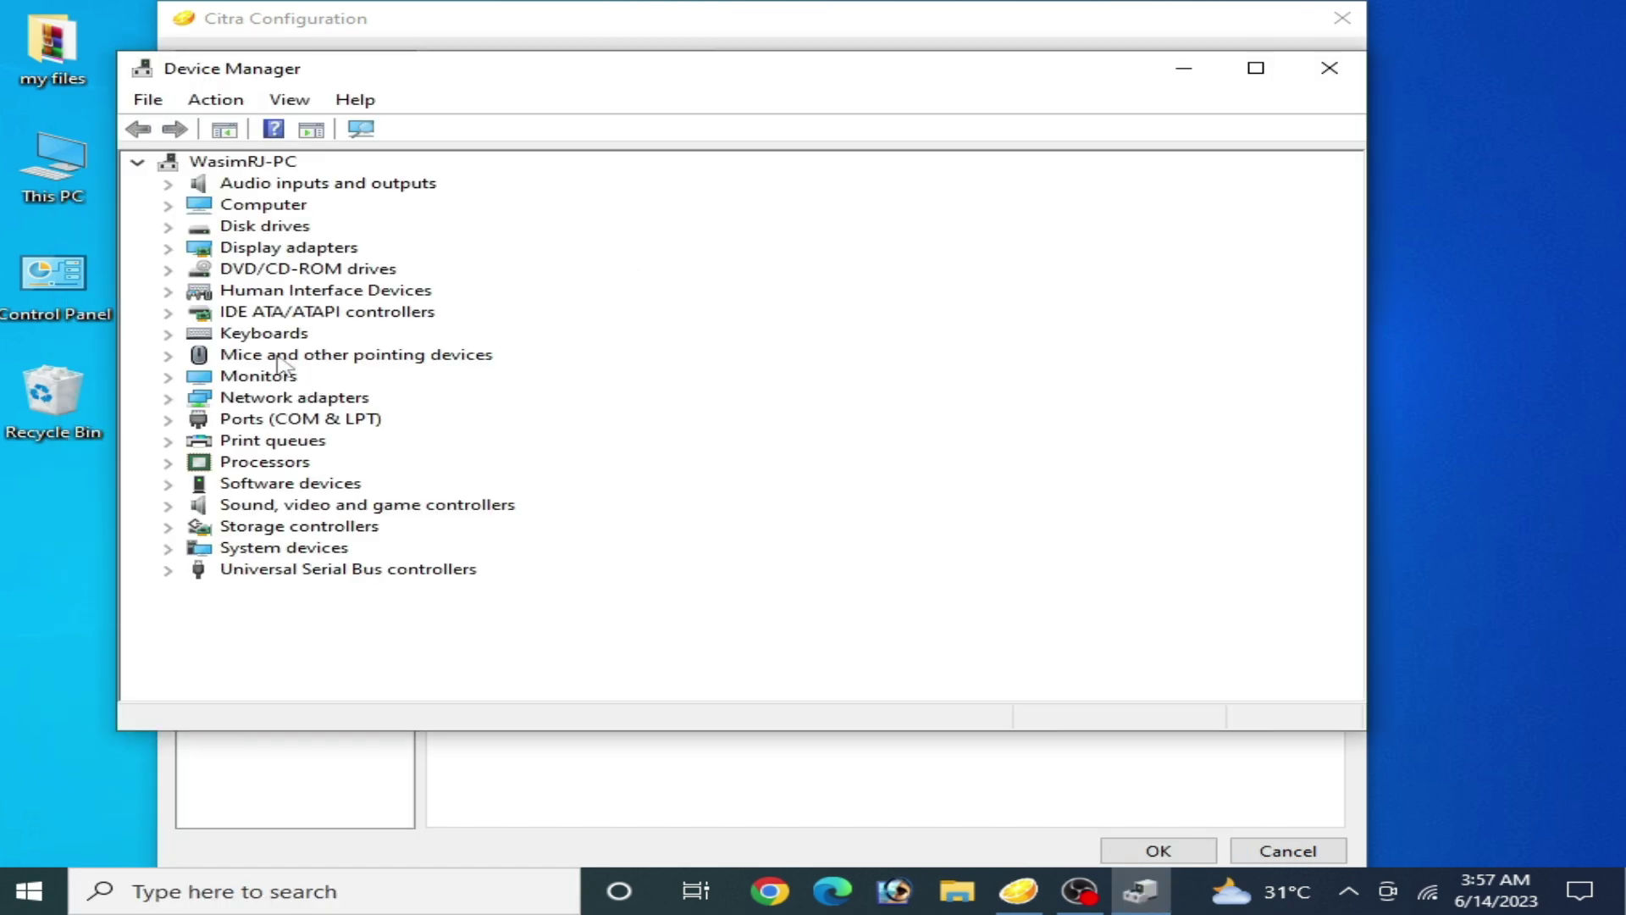
left_click(167, 247)
left_click(315, 269)
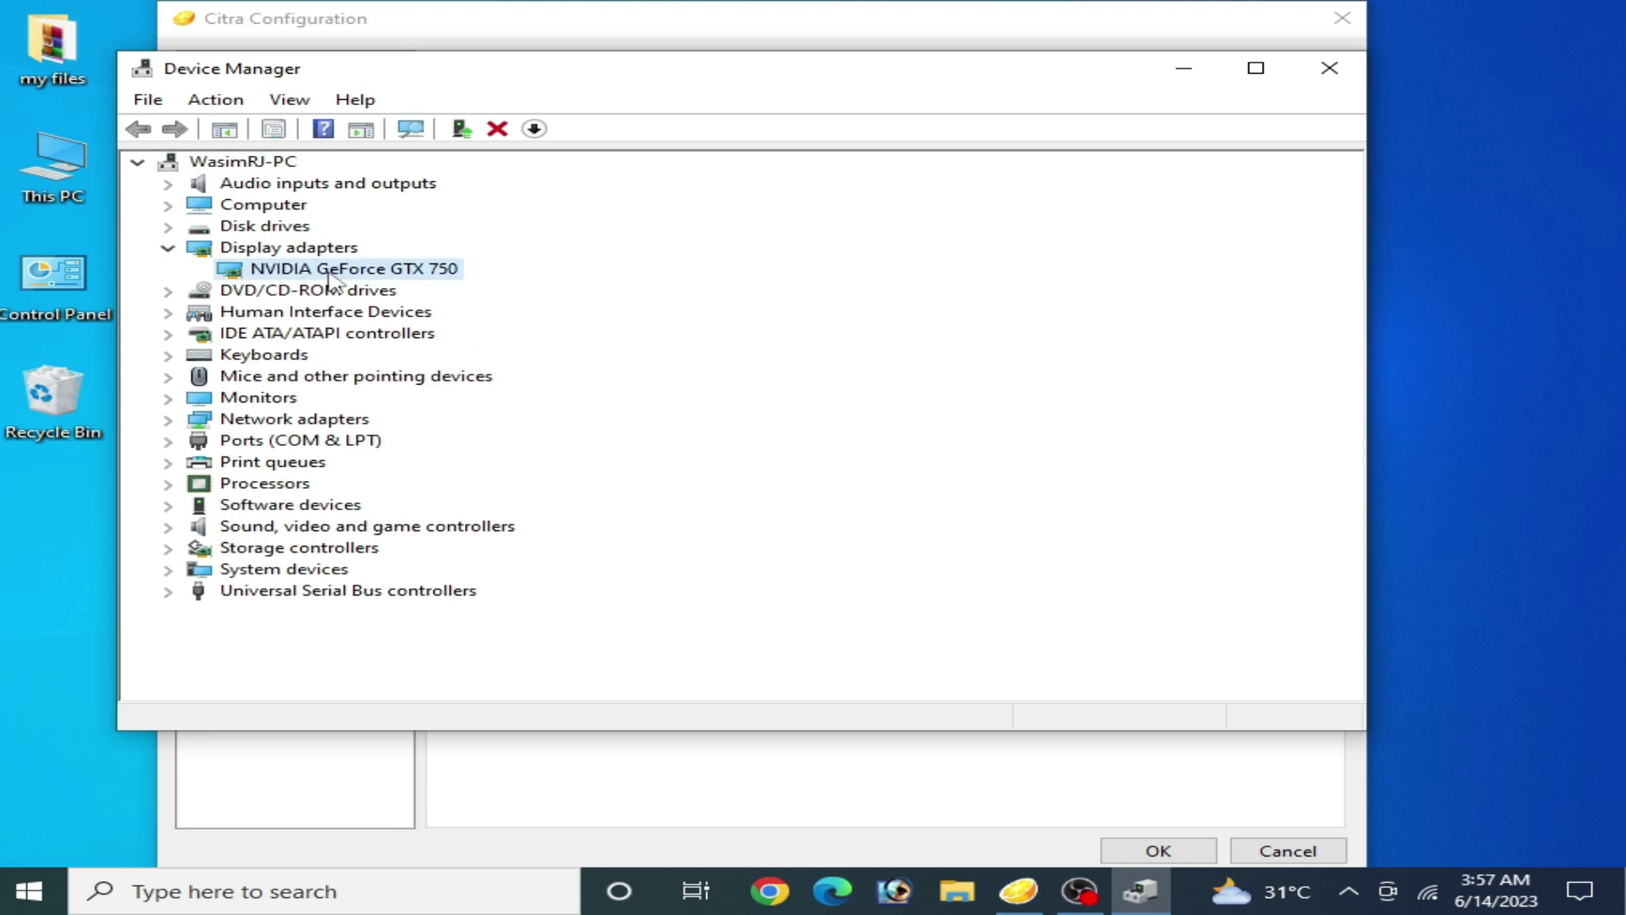
left_click_drag(590, 80, 634, 311)
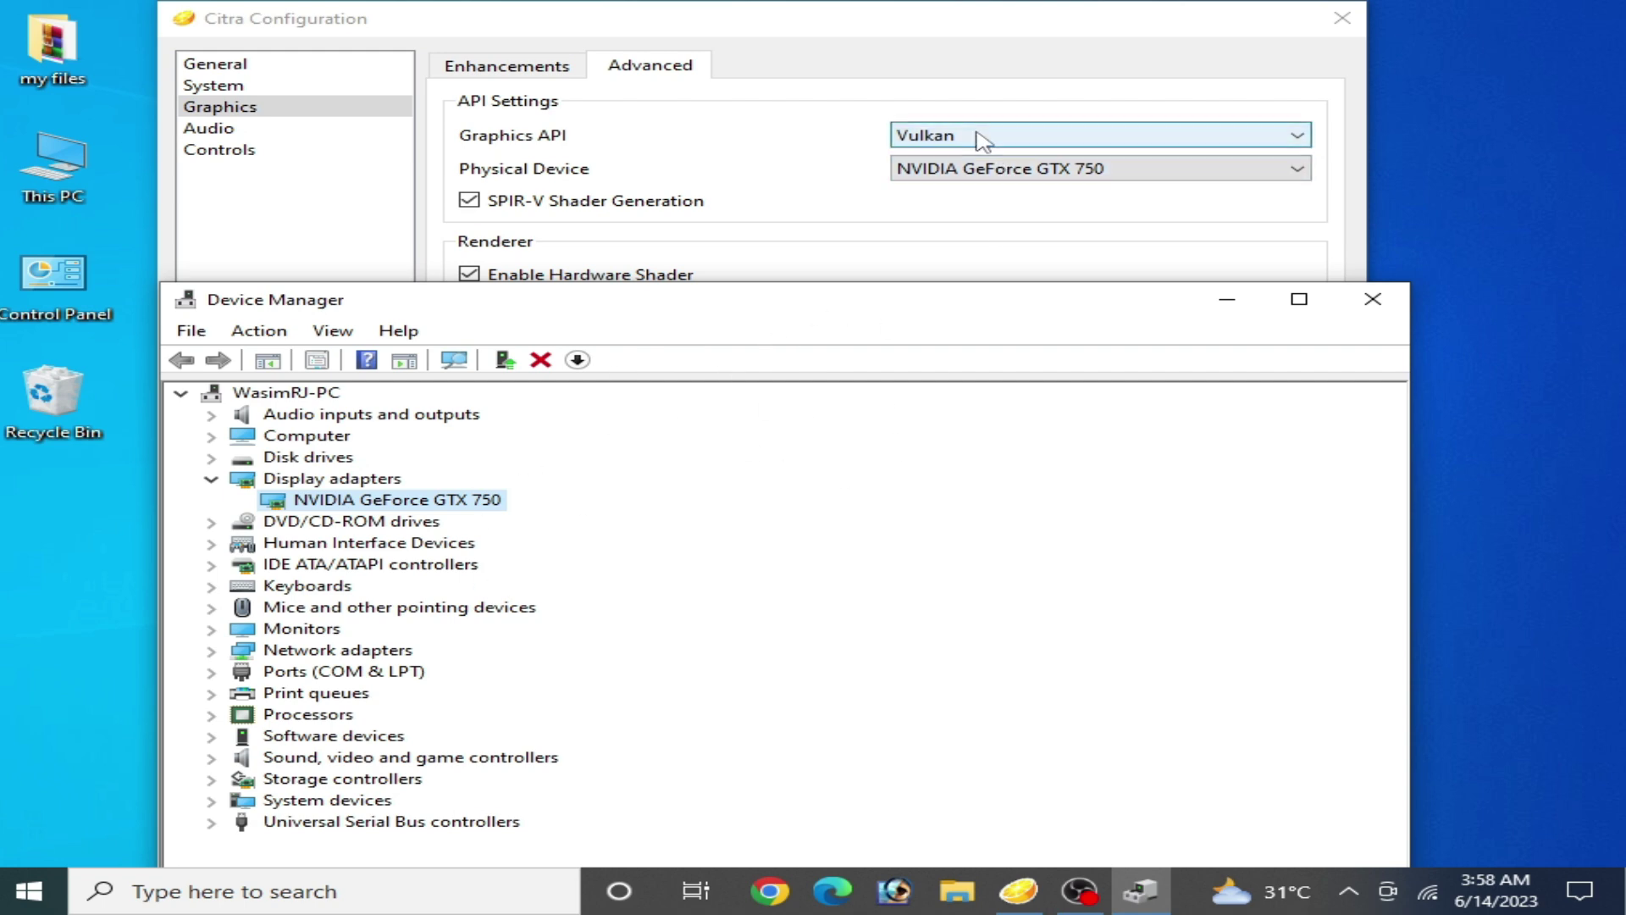
Confirm the GTX 750 as Citra's physical device, then return to Device Manager.
left_click(1050, 169)
left_click(1051, 174)
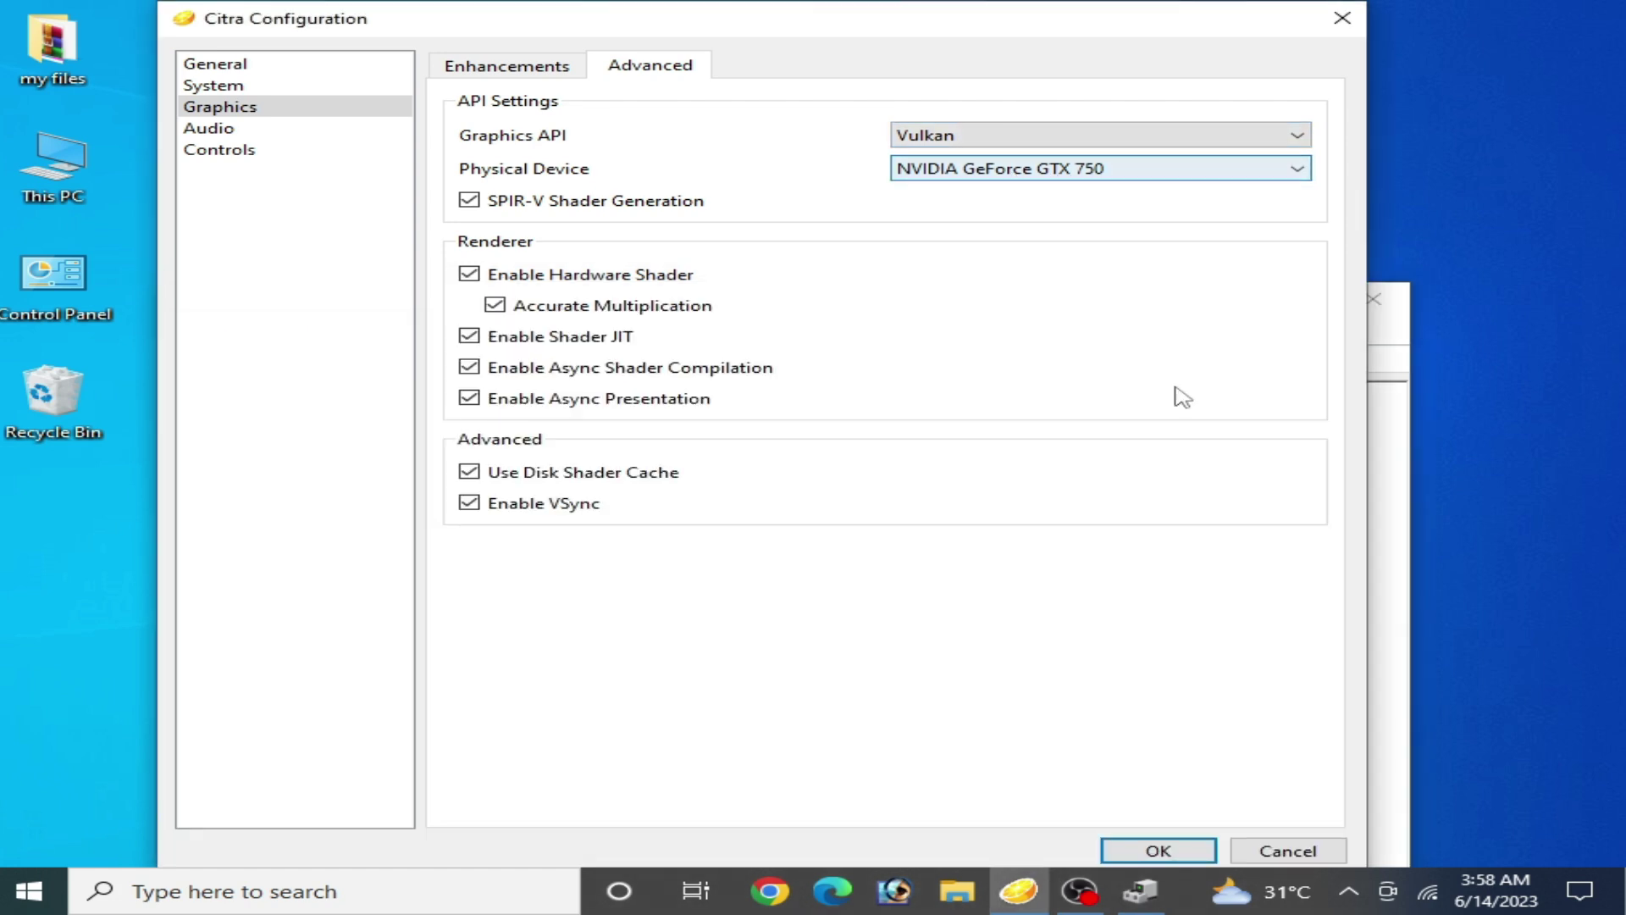
left_click(1385, 500)
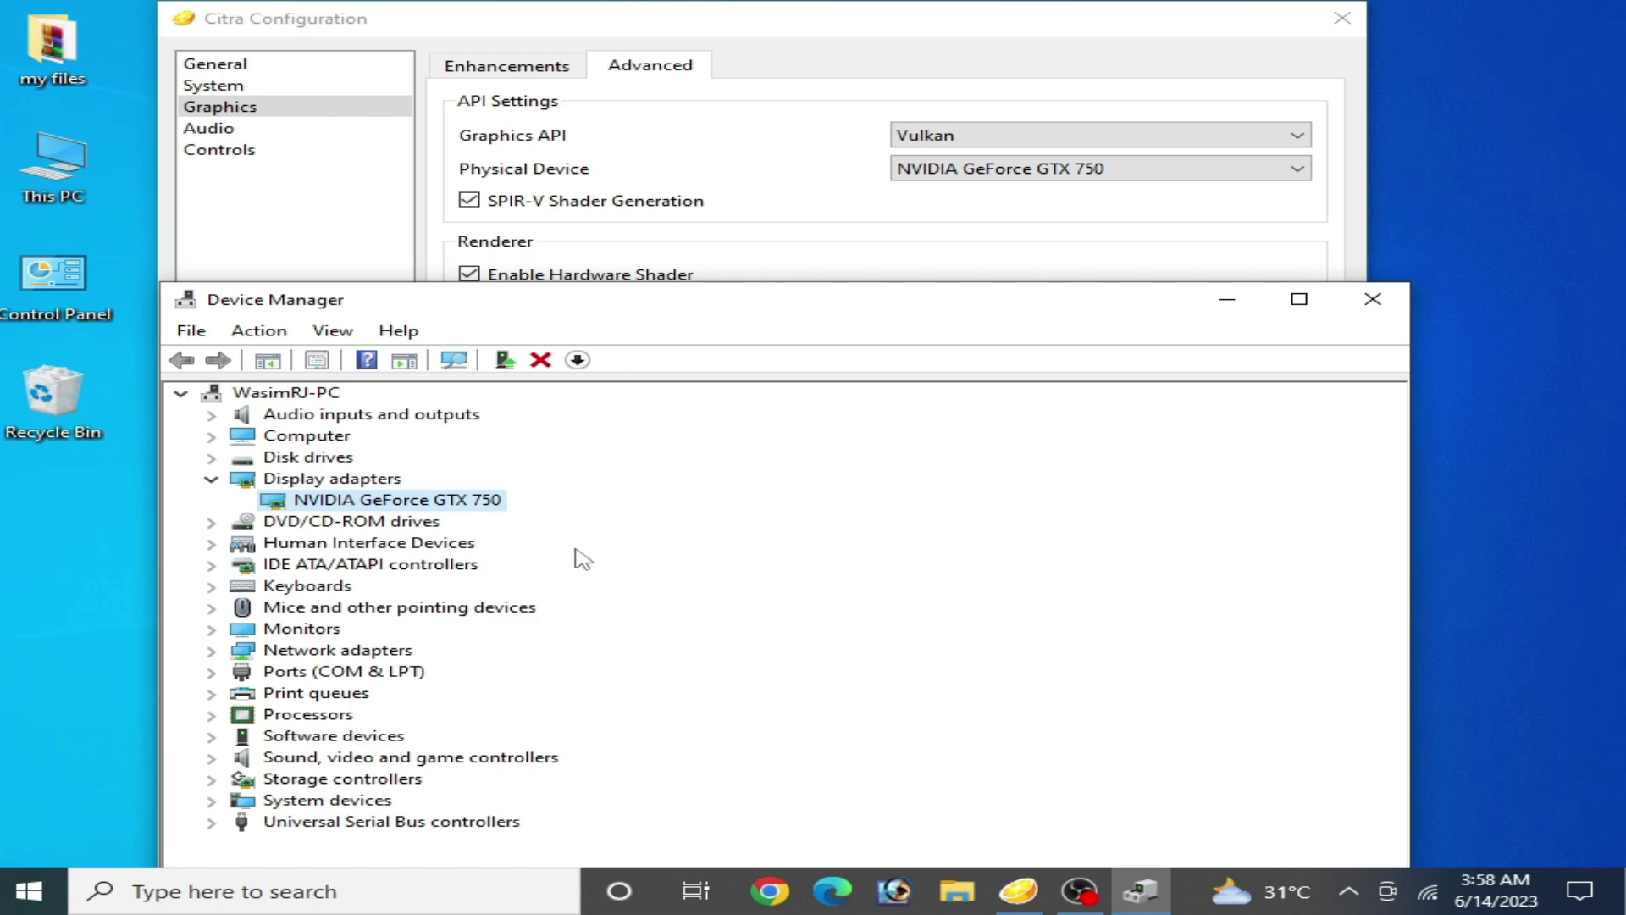
right_click(395, 495)
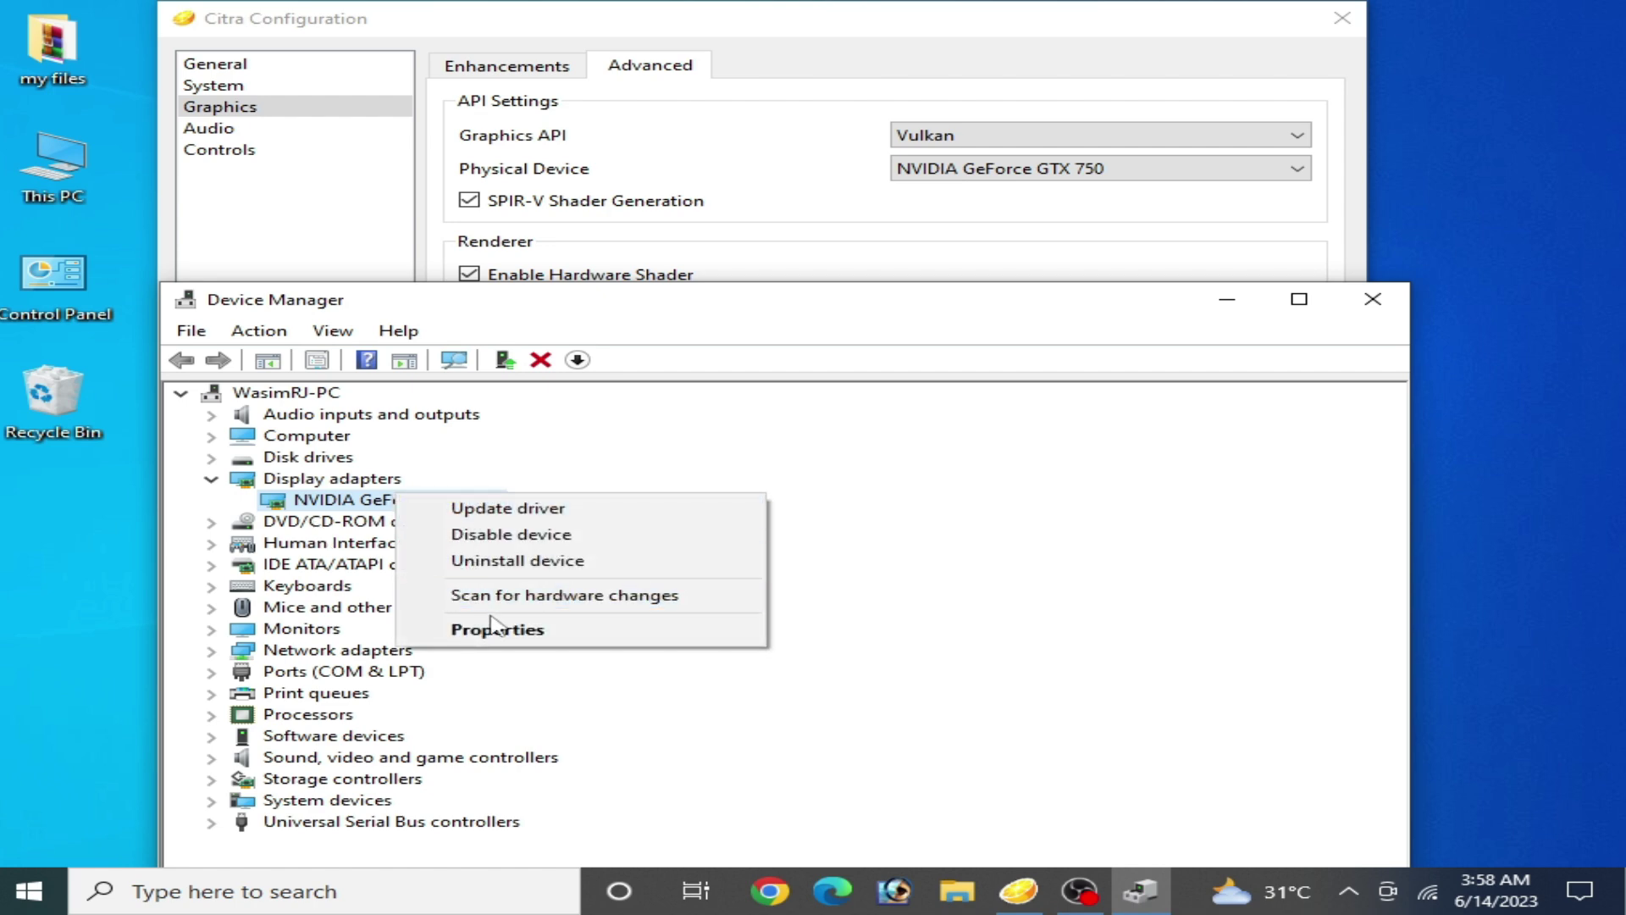
left_click(496, 628)
left_click(589, 410)
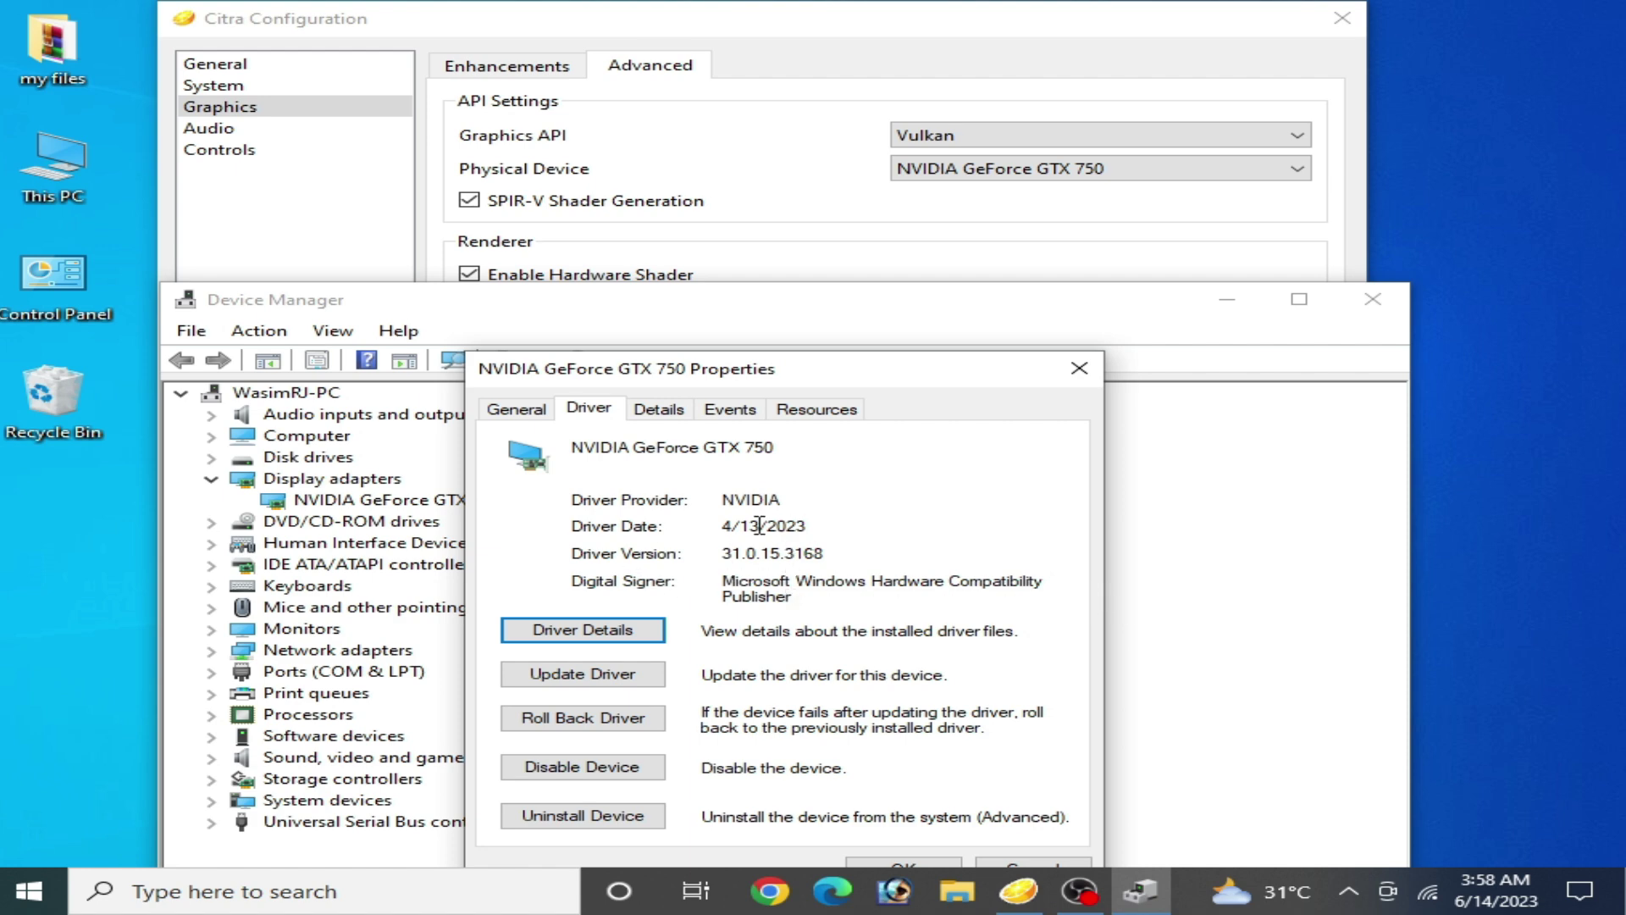
left_click(1079, 367)
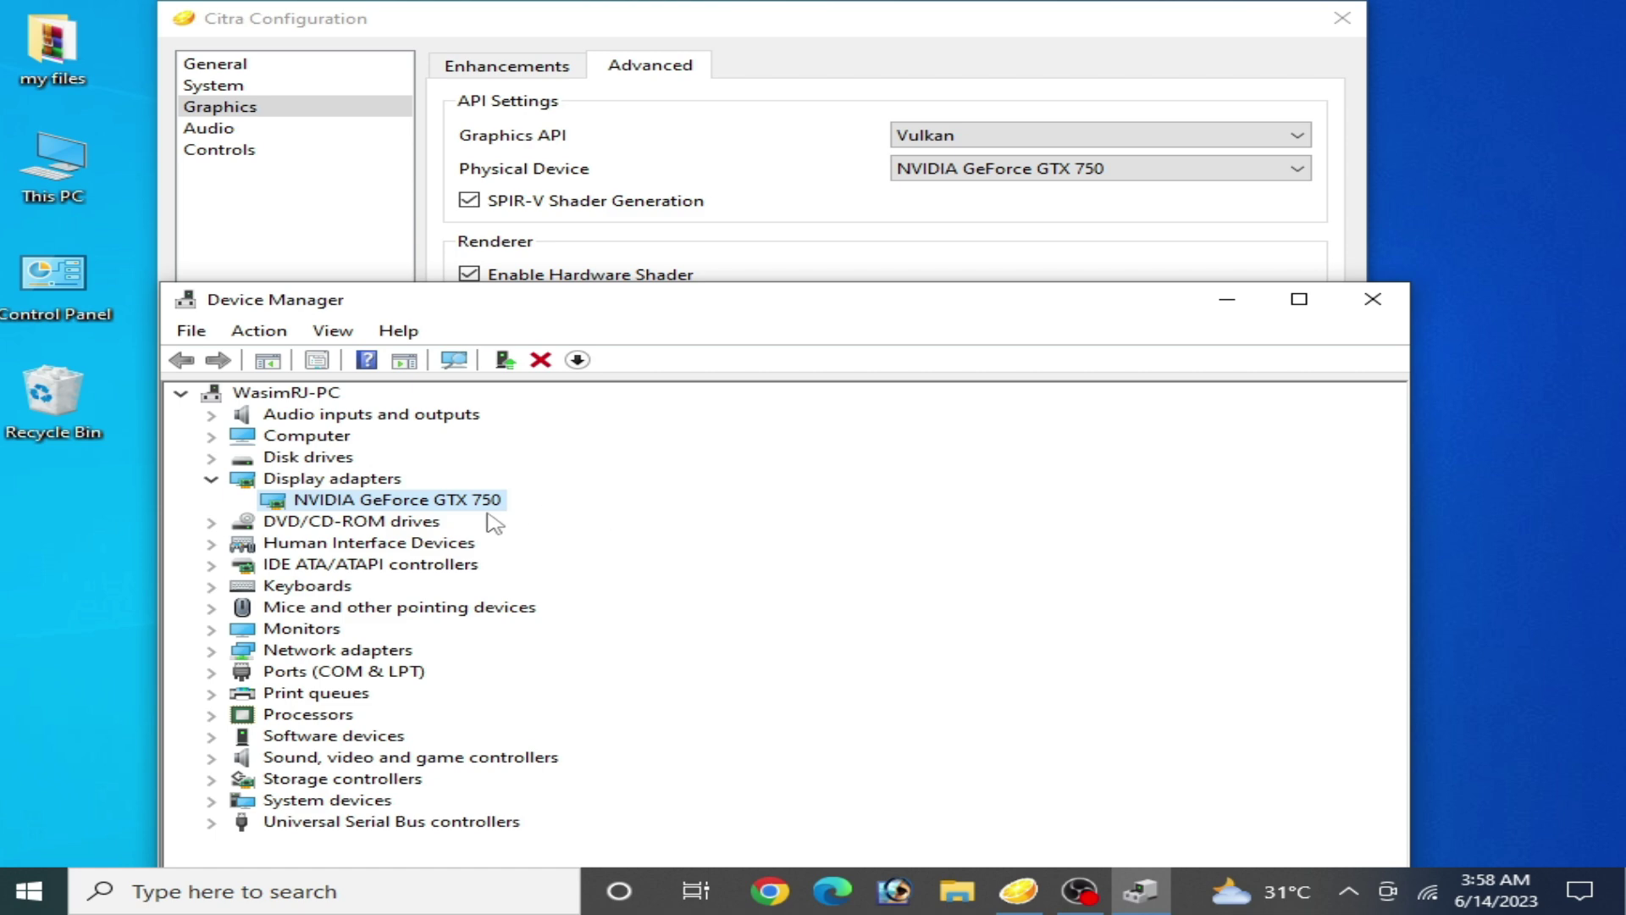
Browse the GTX 750's local drivers (31.0.15.3168, 23.21.13.8512) in Update Drivers, then cancel the update.
right_click(451, 495)
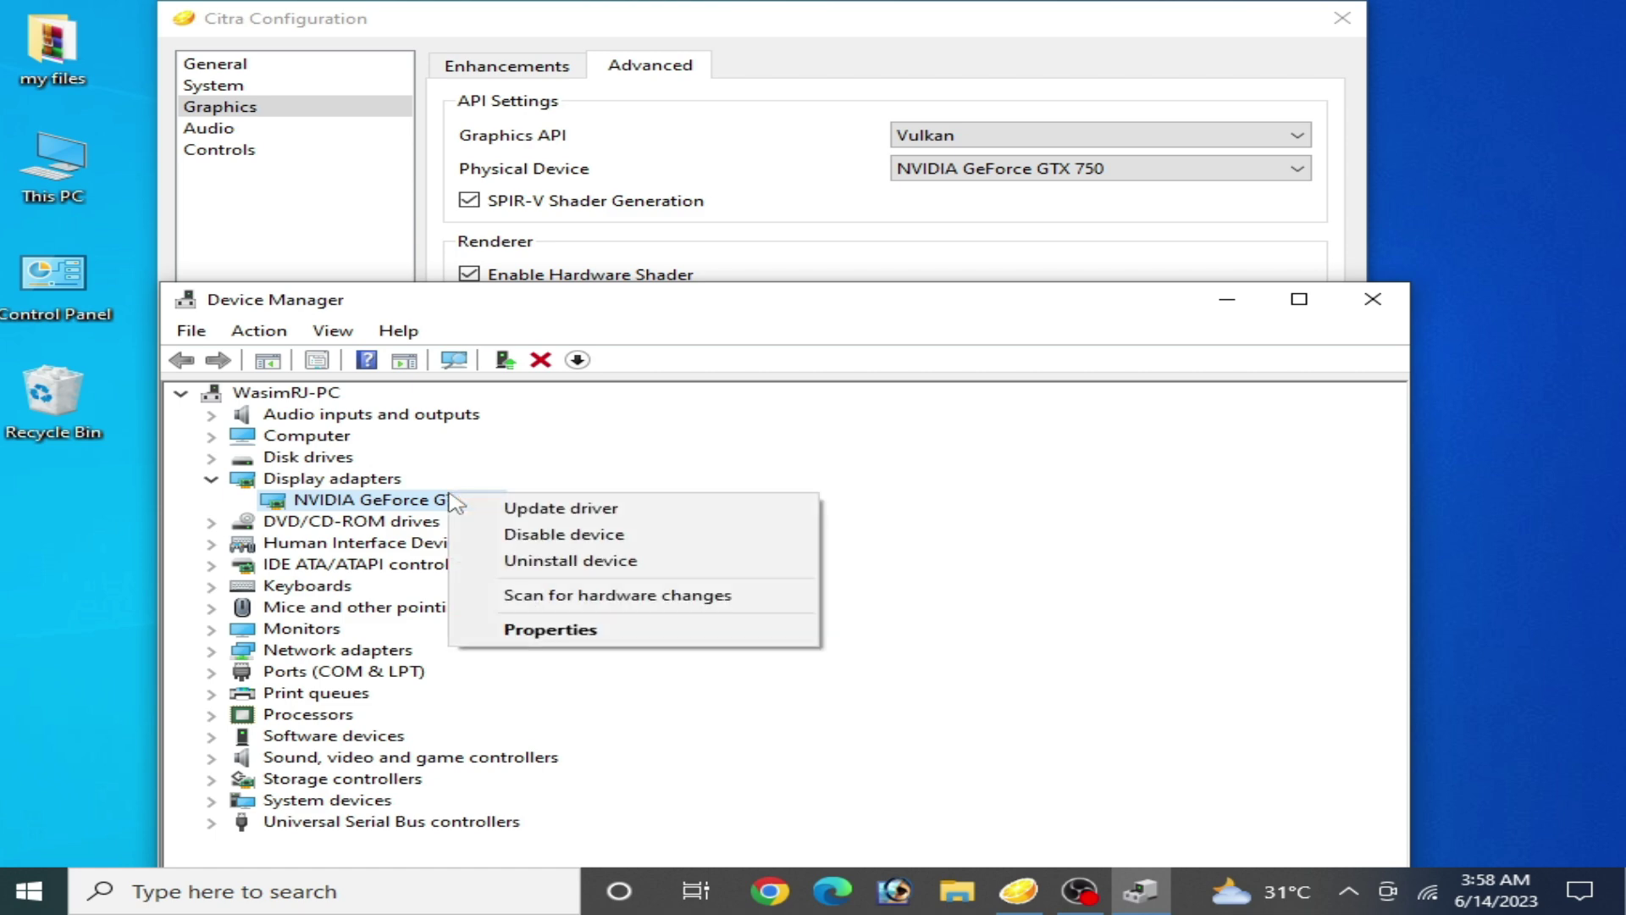
left_click(552, 512)
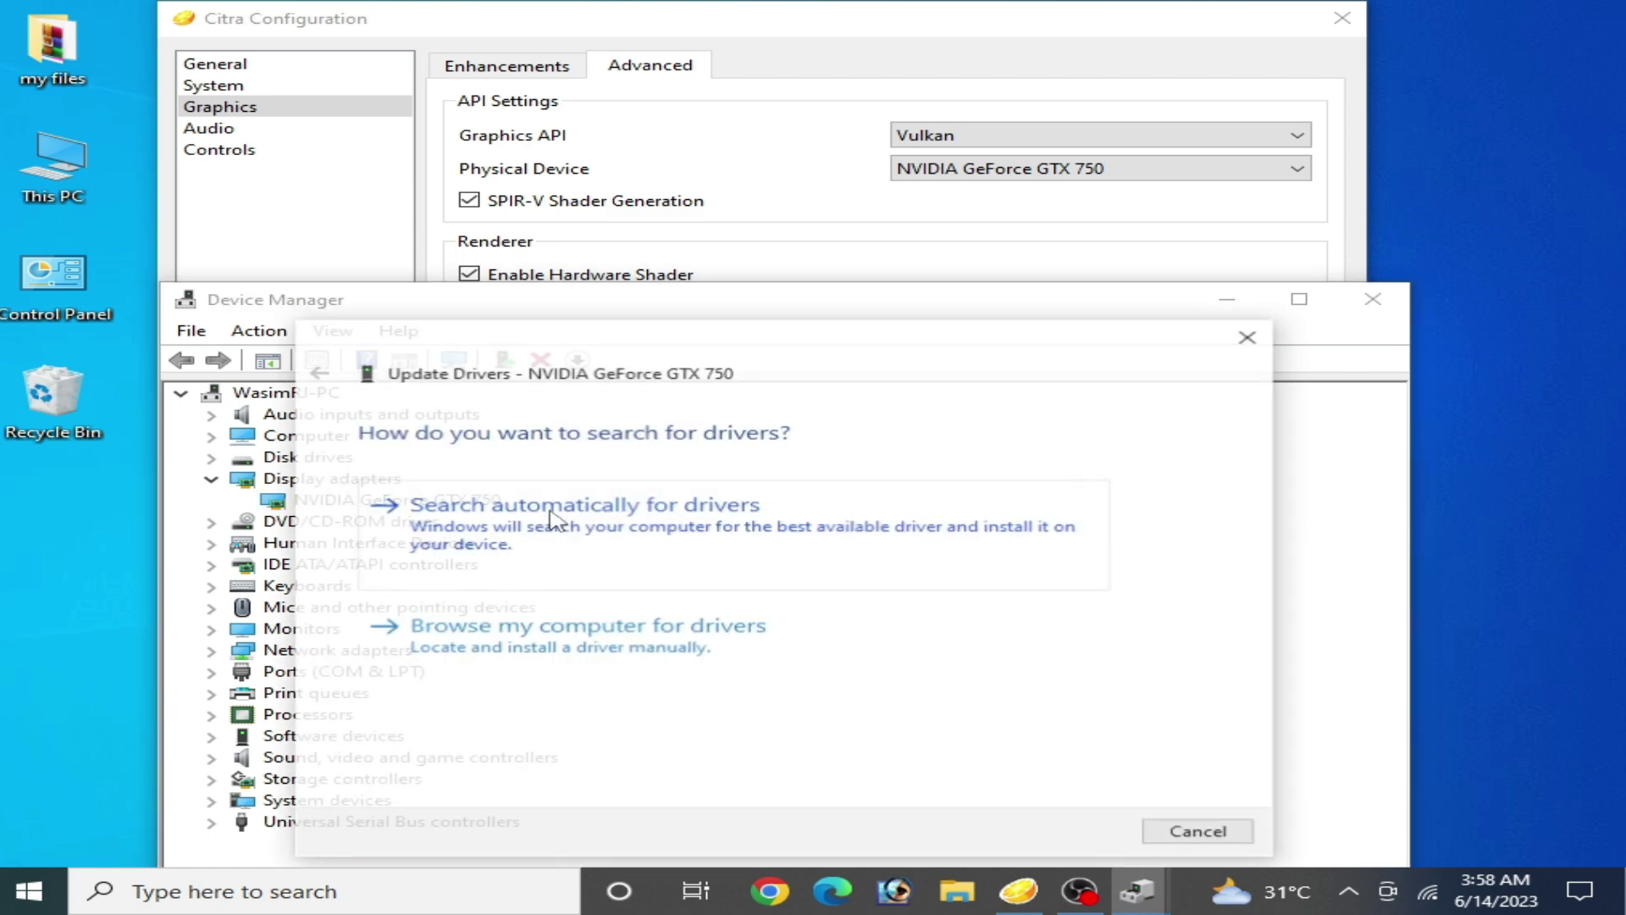
left_click(552, 656)
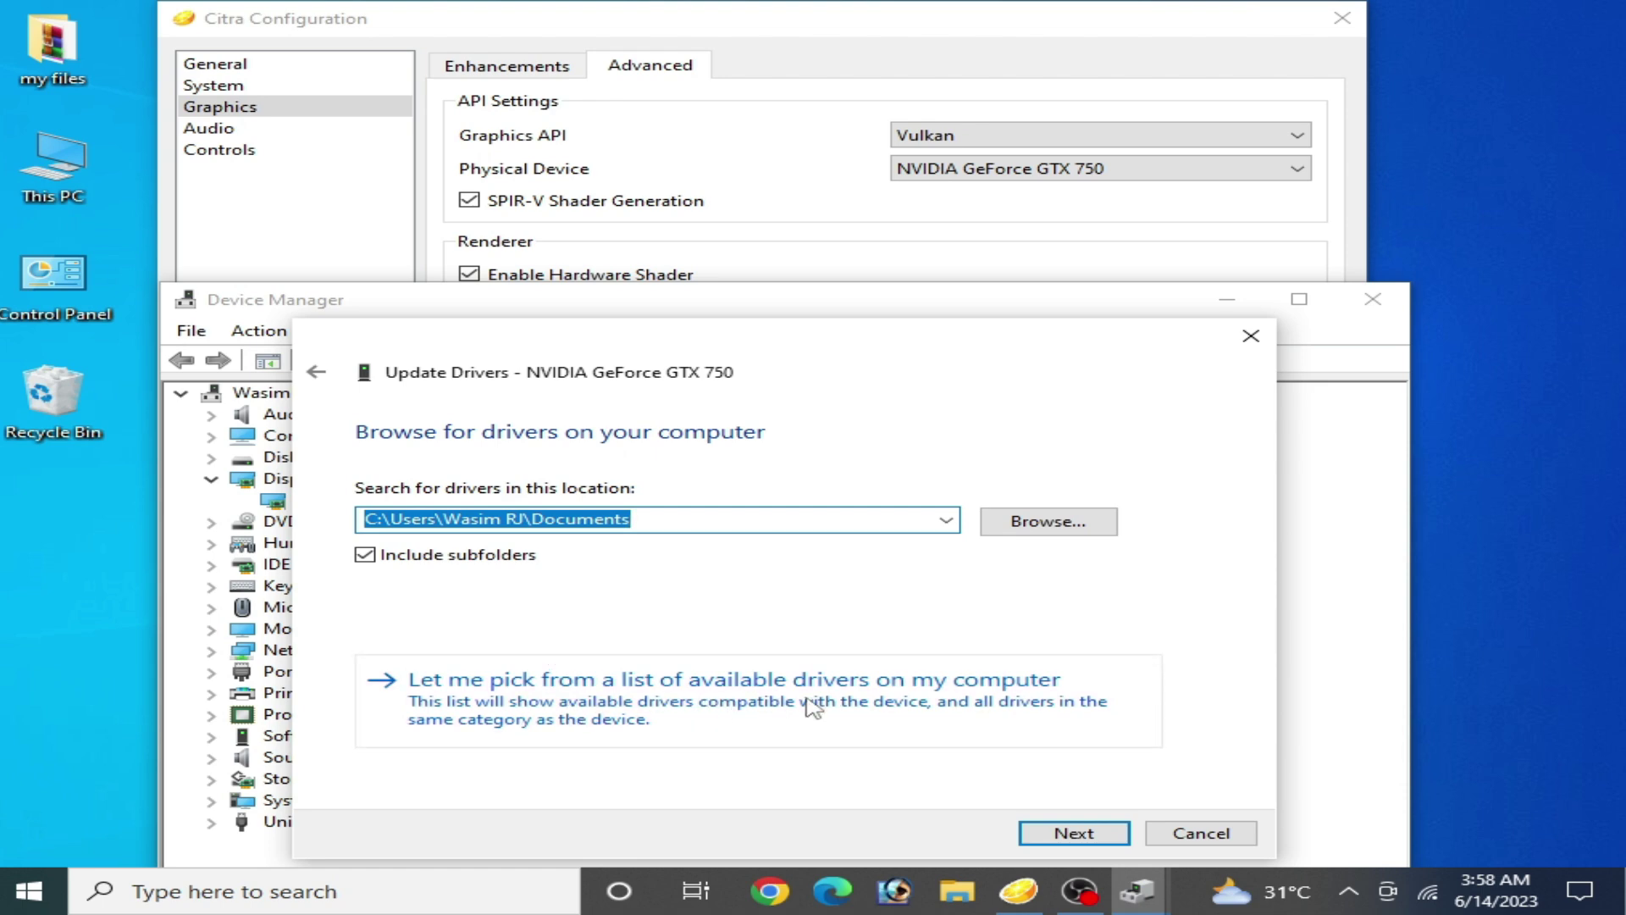
left_click(730, 697)
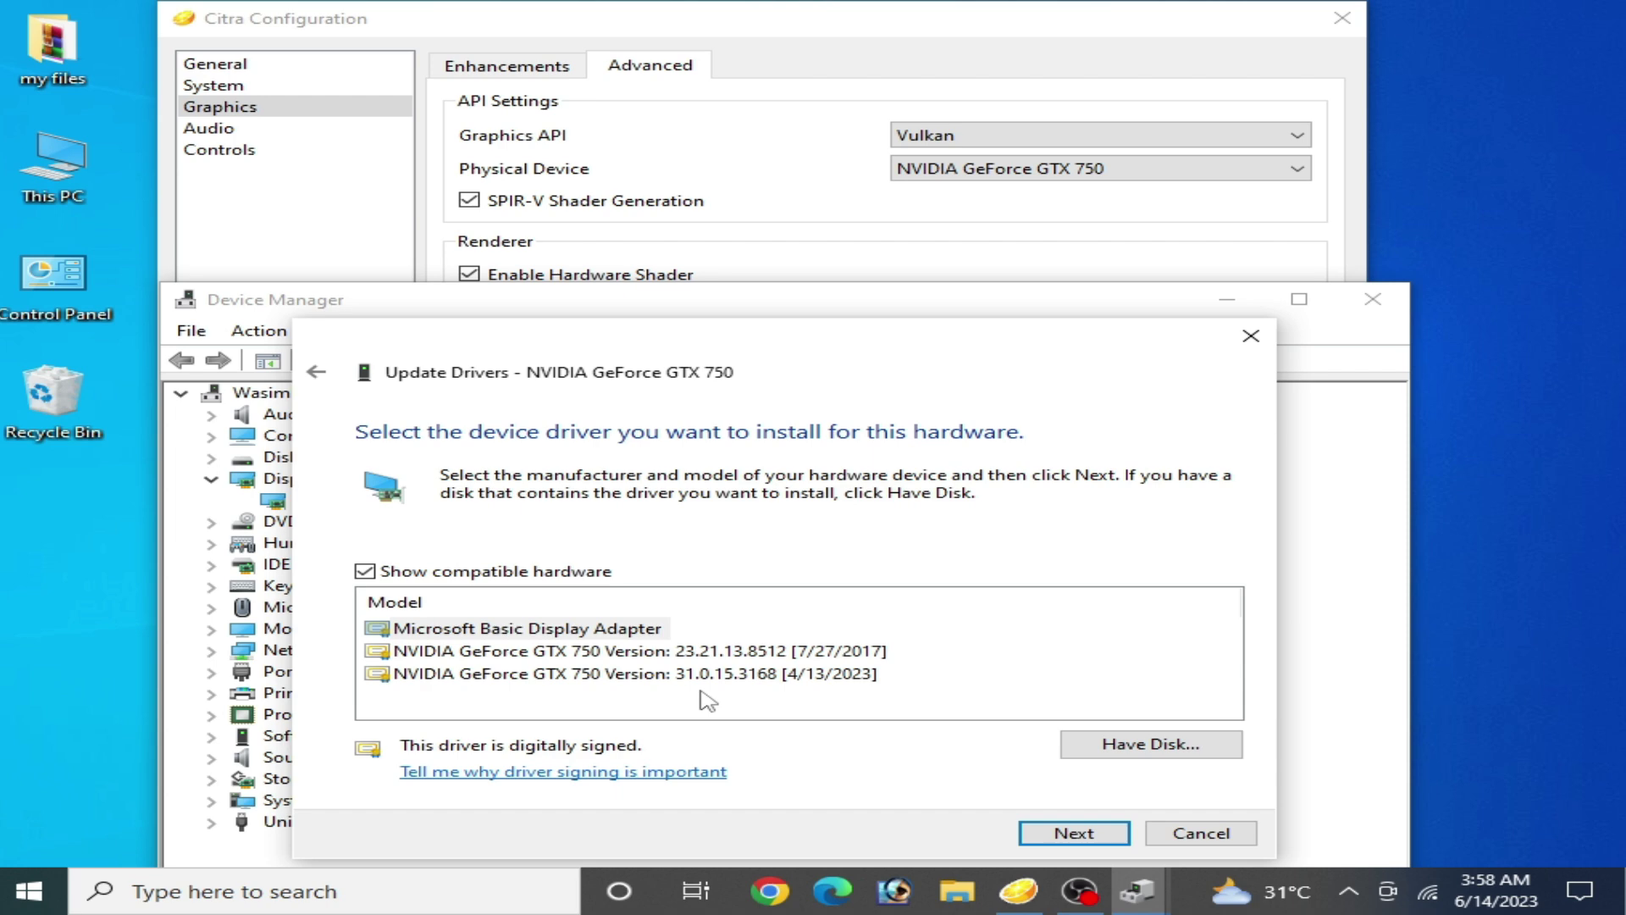
left_click(637, 656)
left_click(598, 674)
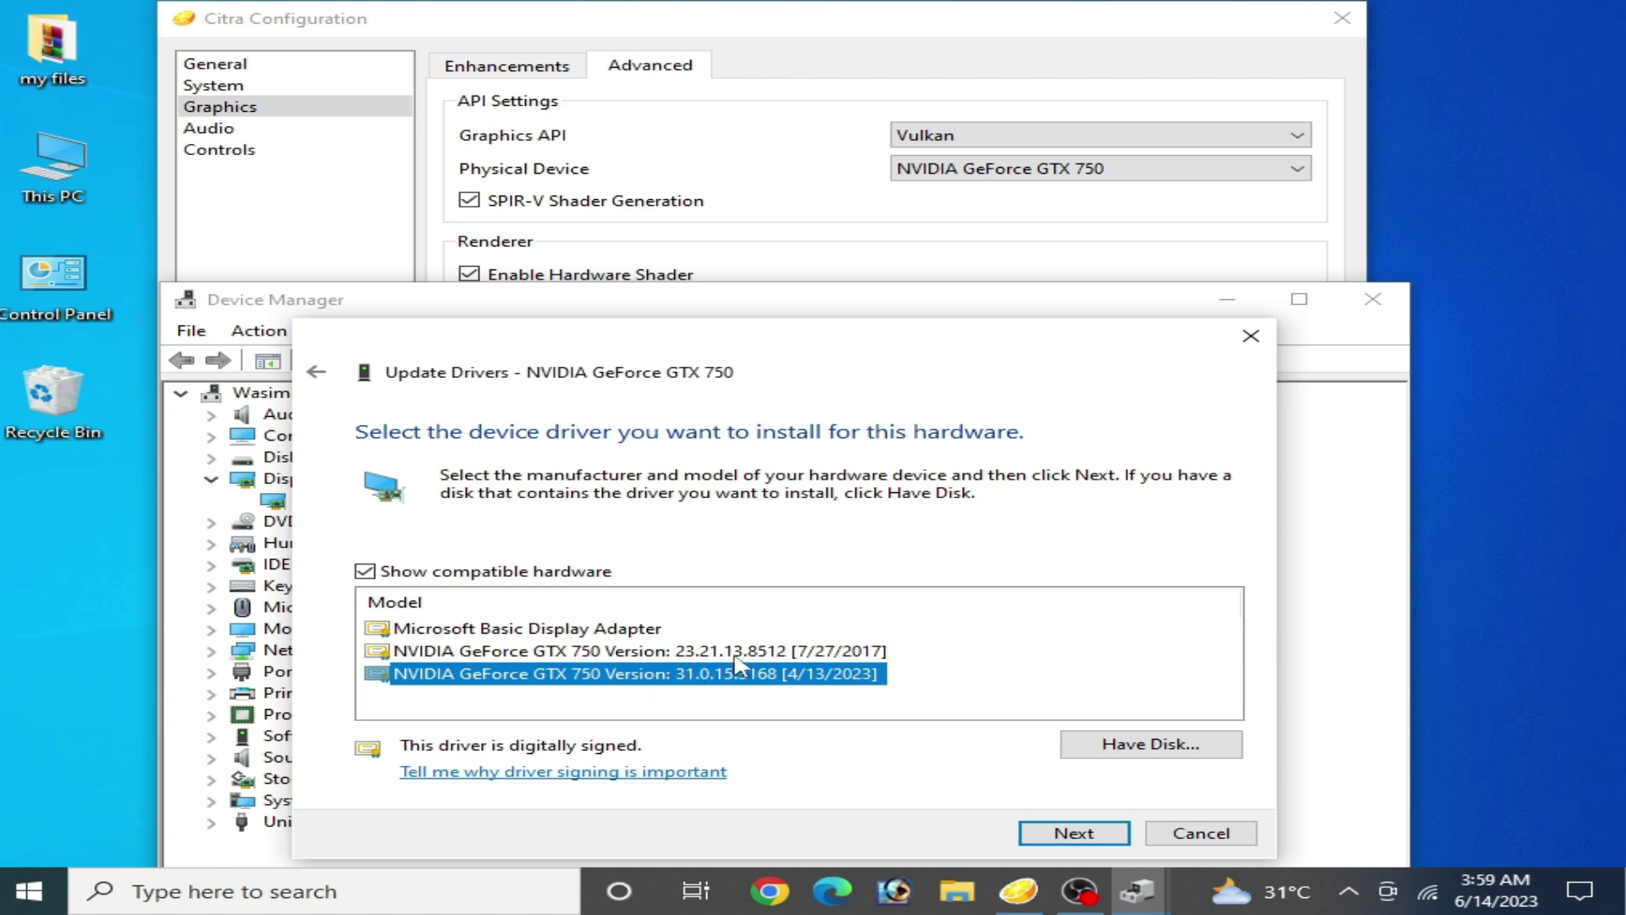
left_click(648, 653)
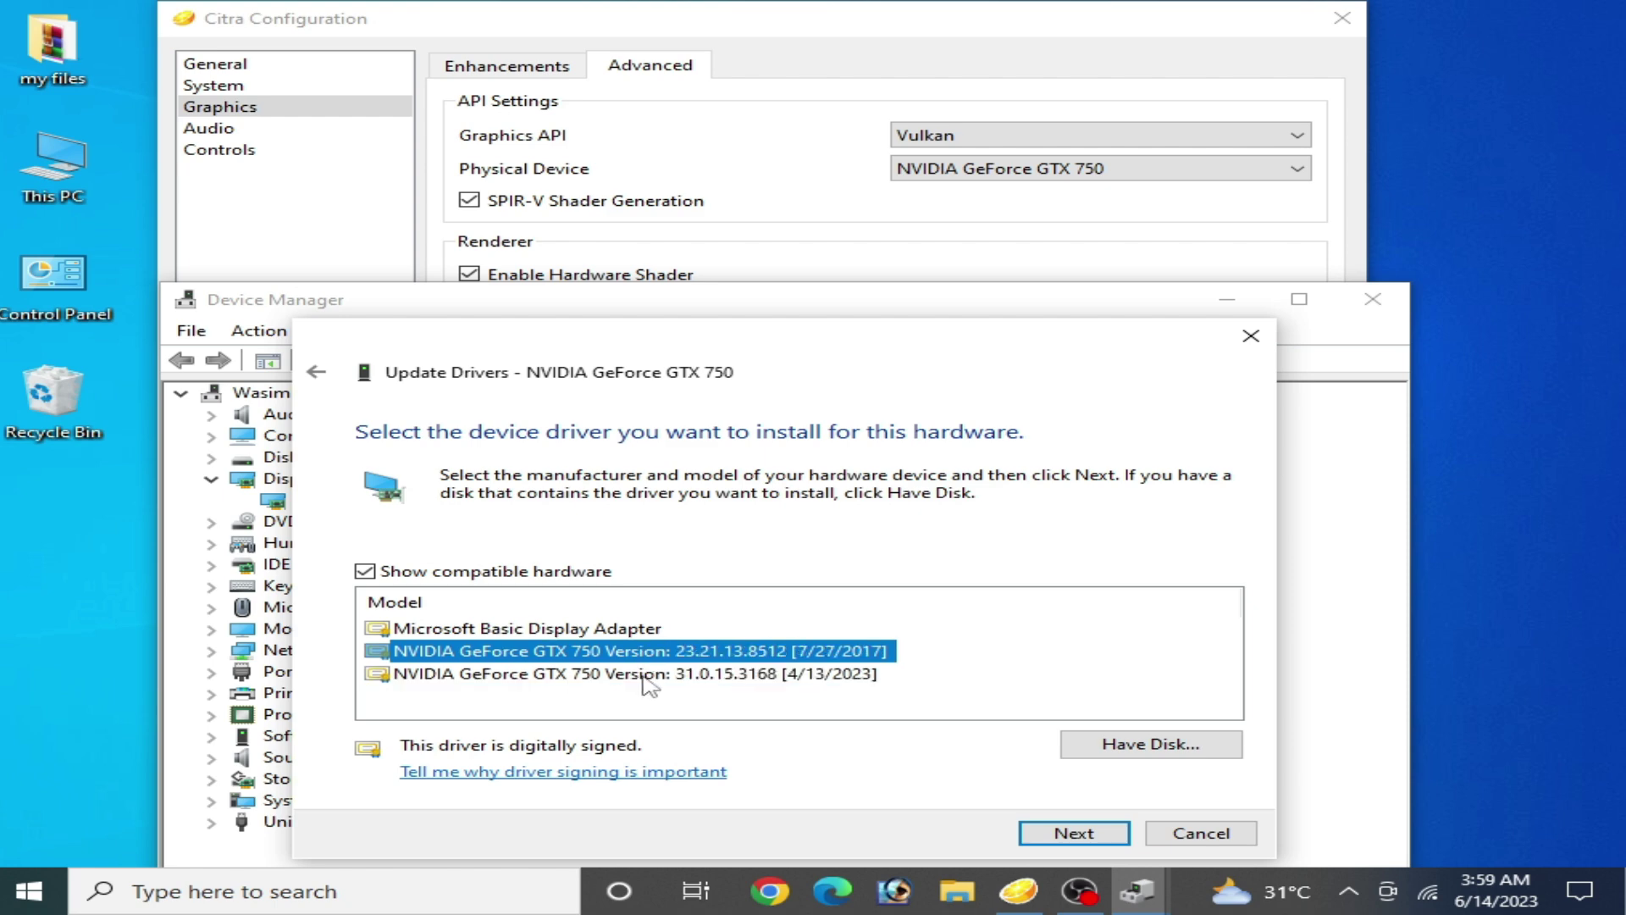
left_click(648, 677)
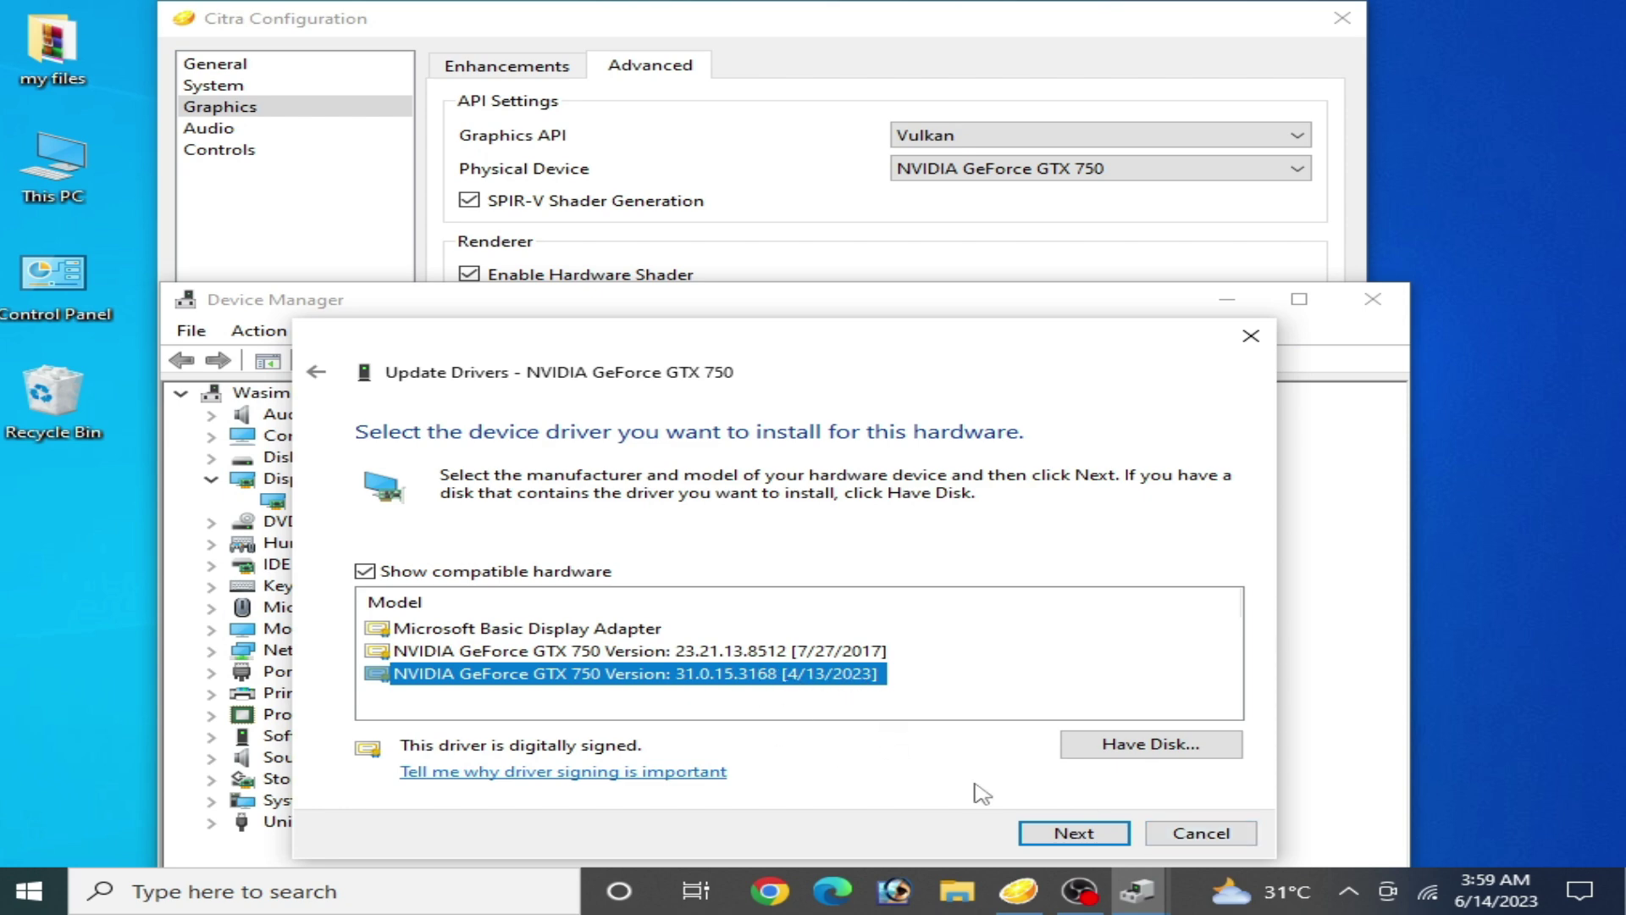
left_click(1199, 833)
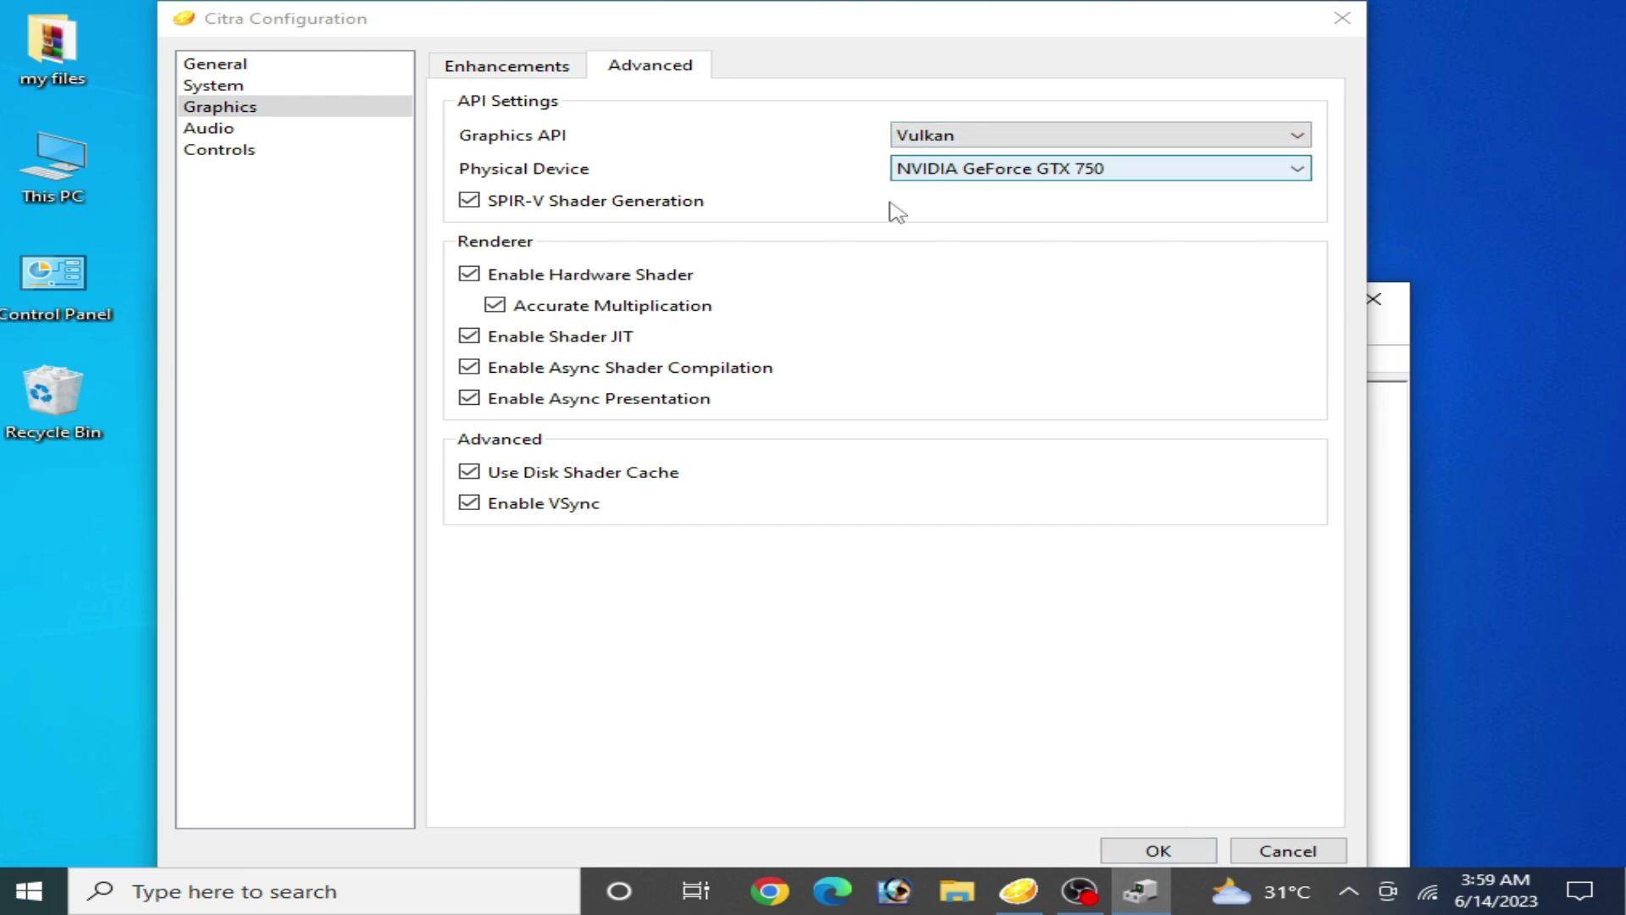
Save the Vulkan graphics settings and close Citra's Configuration.
left_click(472, 340)
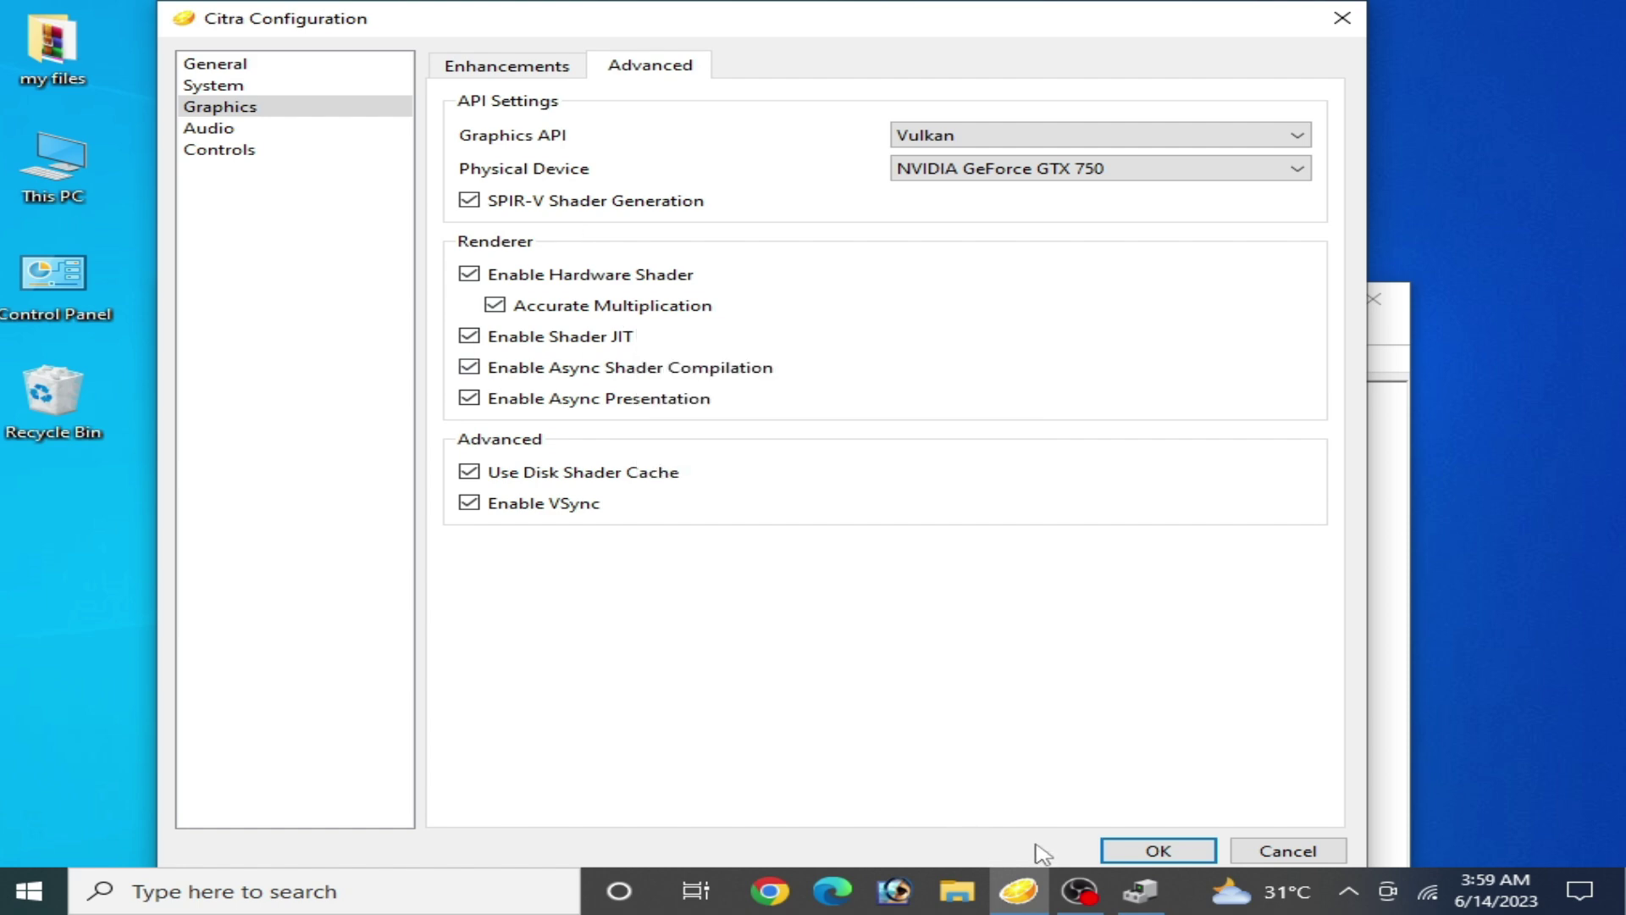
left_click(1118, 852)
left_click(1373, 300)
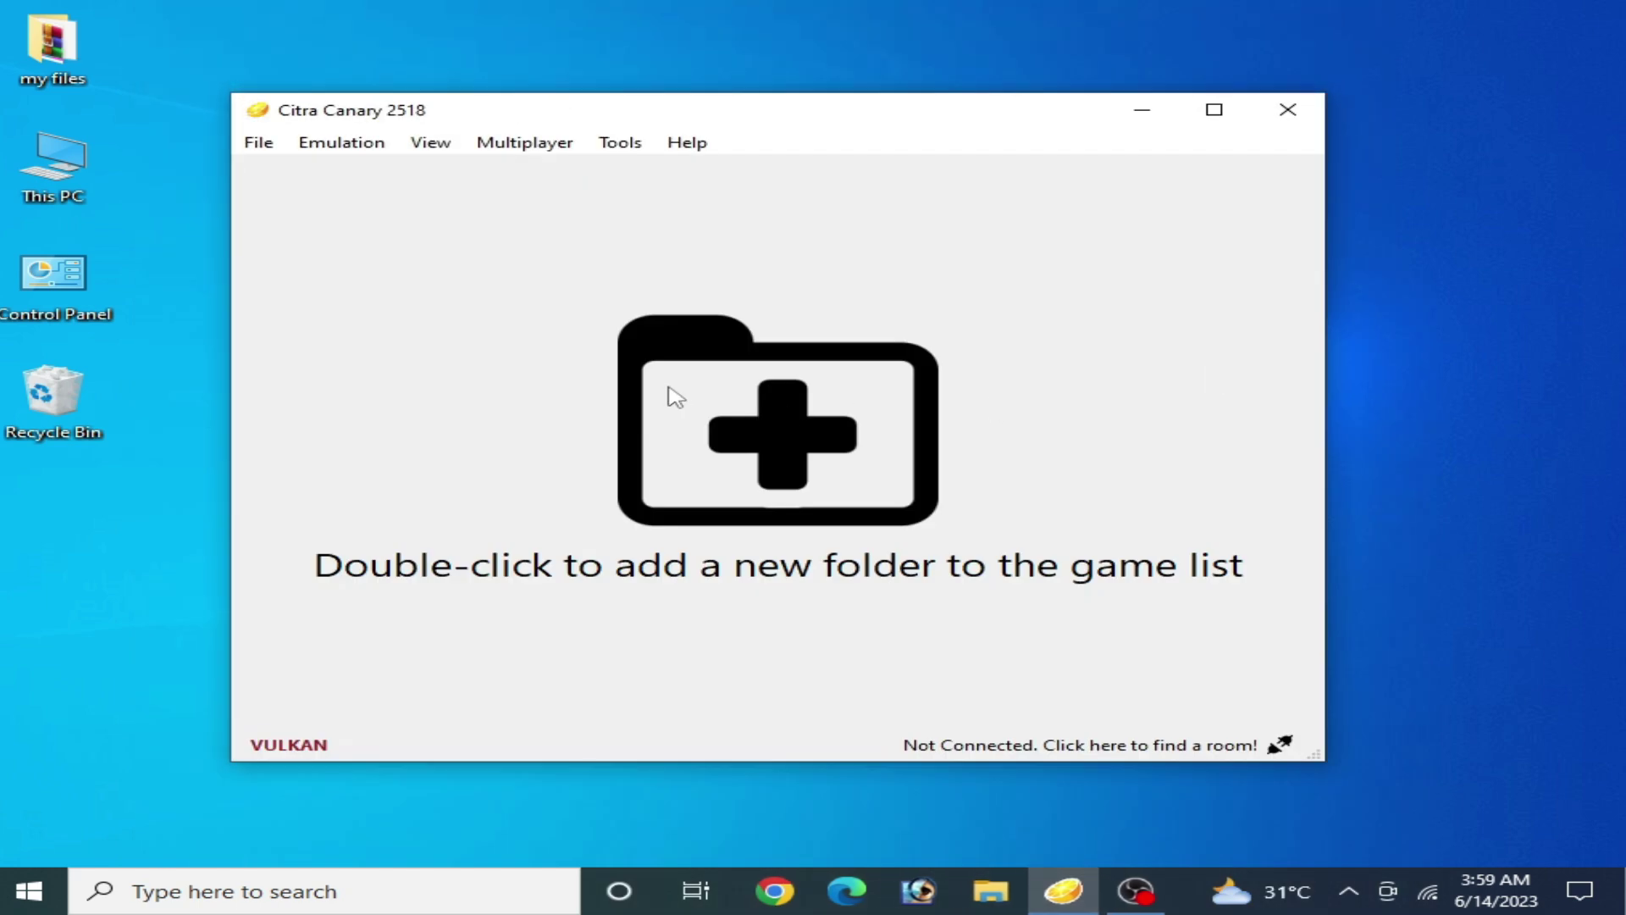
Reopen Emulation > Configure, keep Region on Auto-select, and view the System page.
left_click(366, 149)
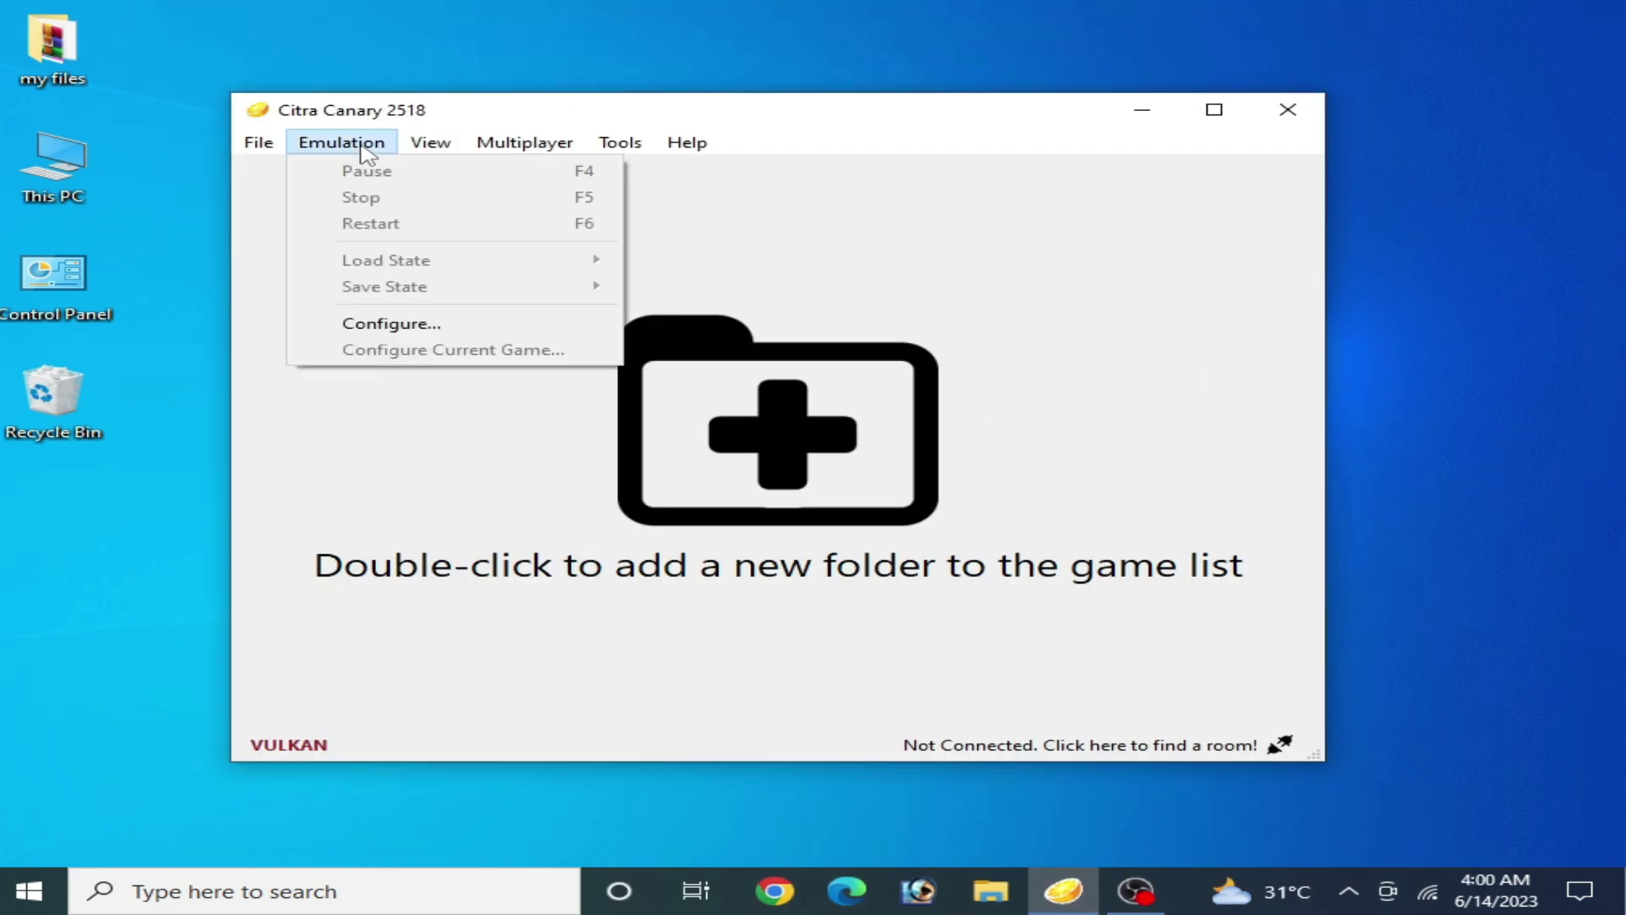
left_click(383, 327)
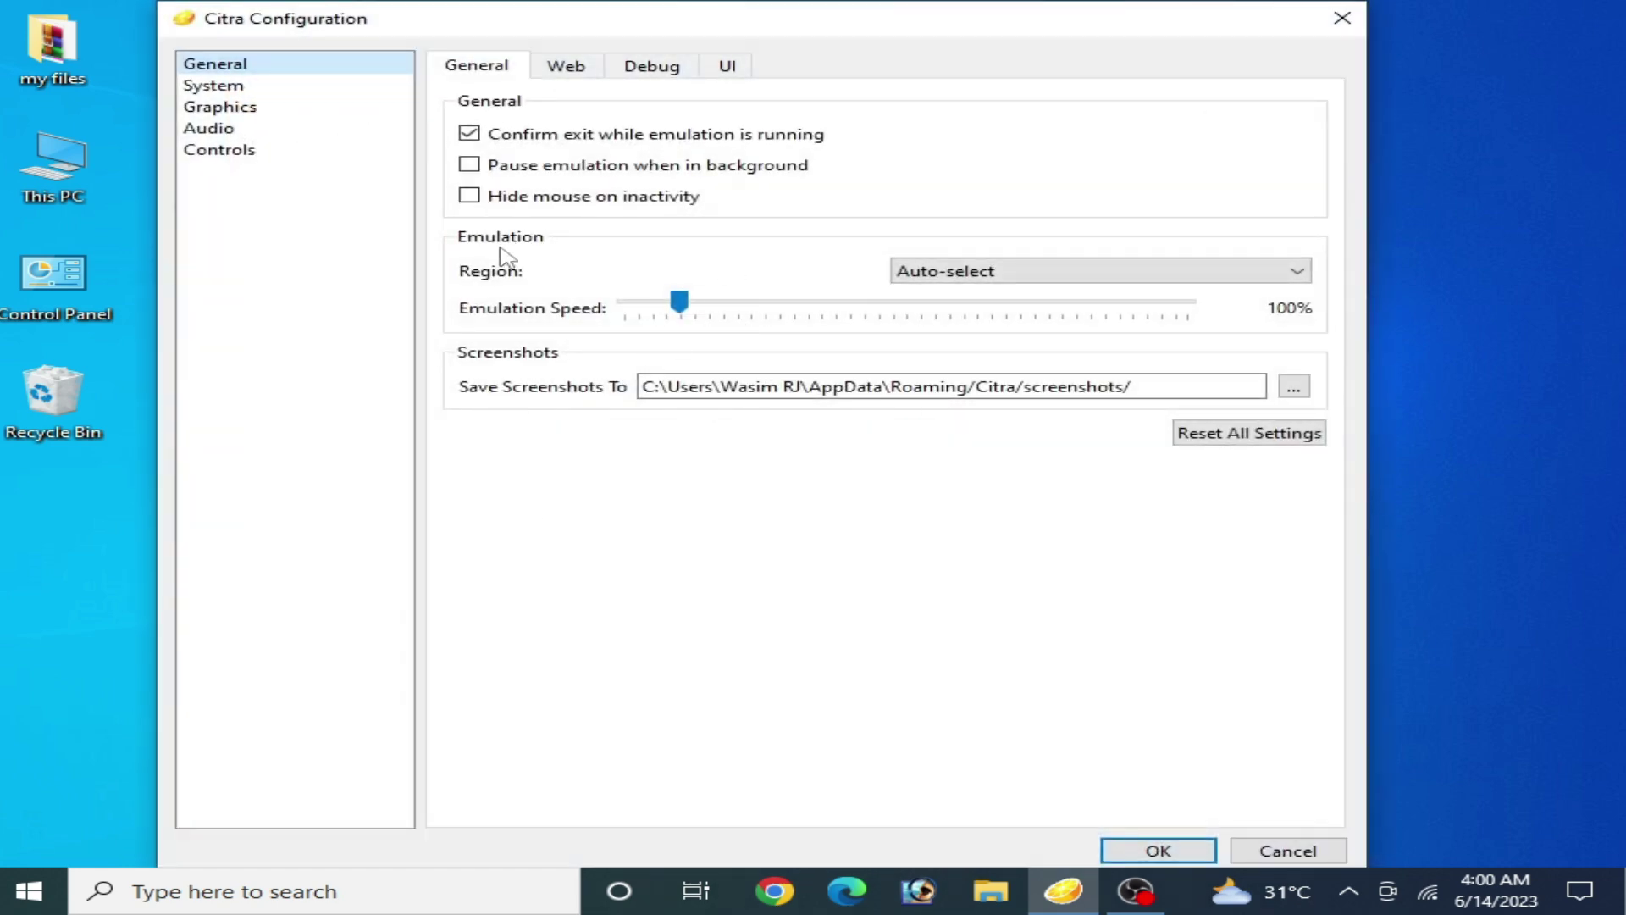
left_click(947, 273)
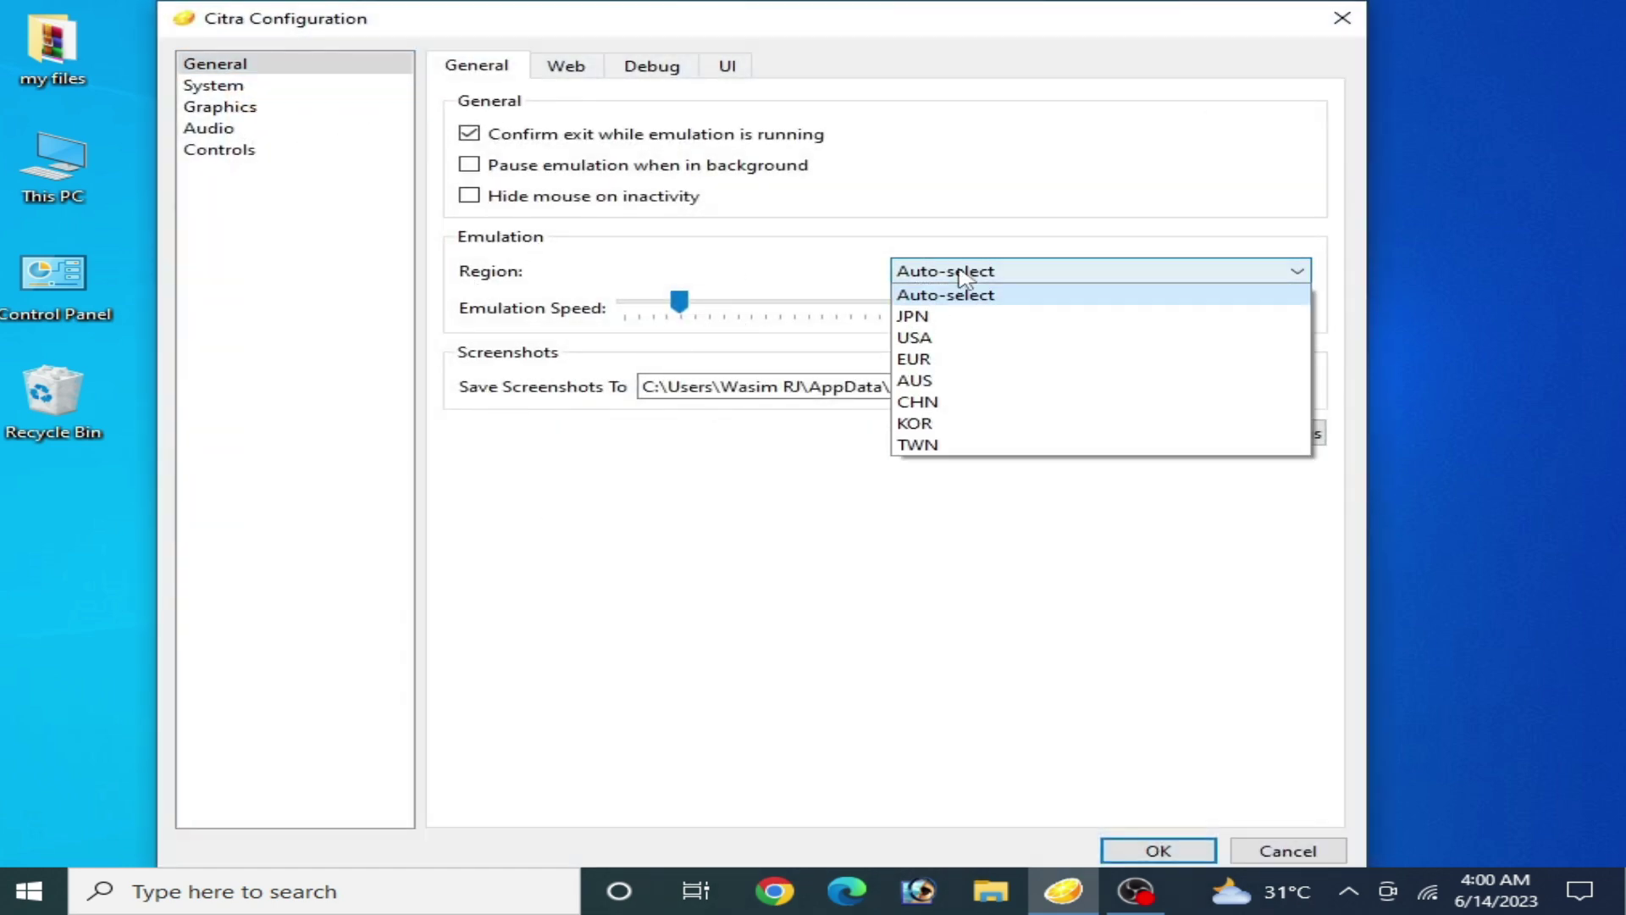
left_click(950, 297)
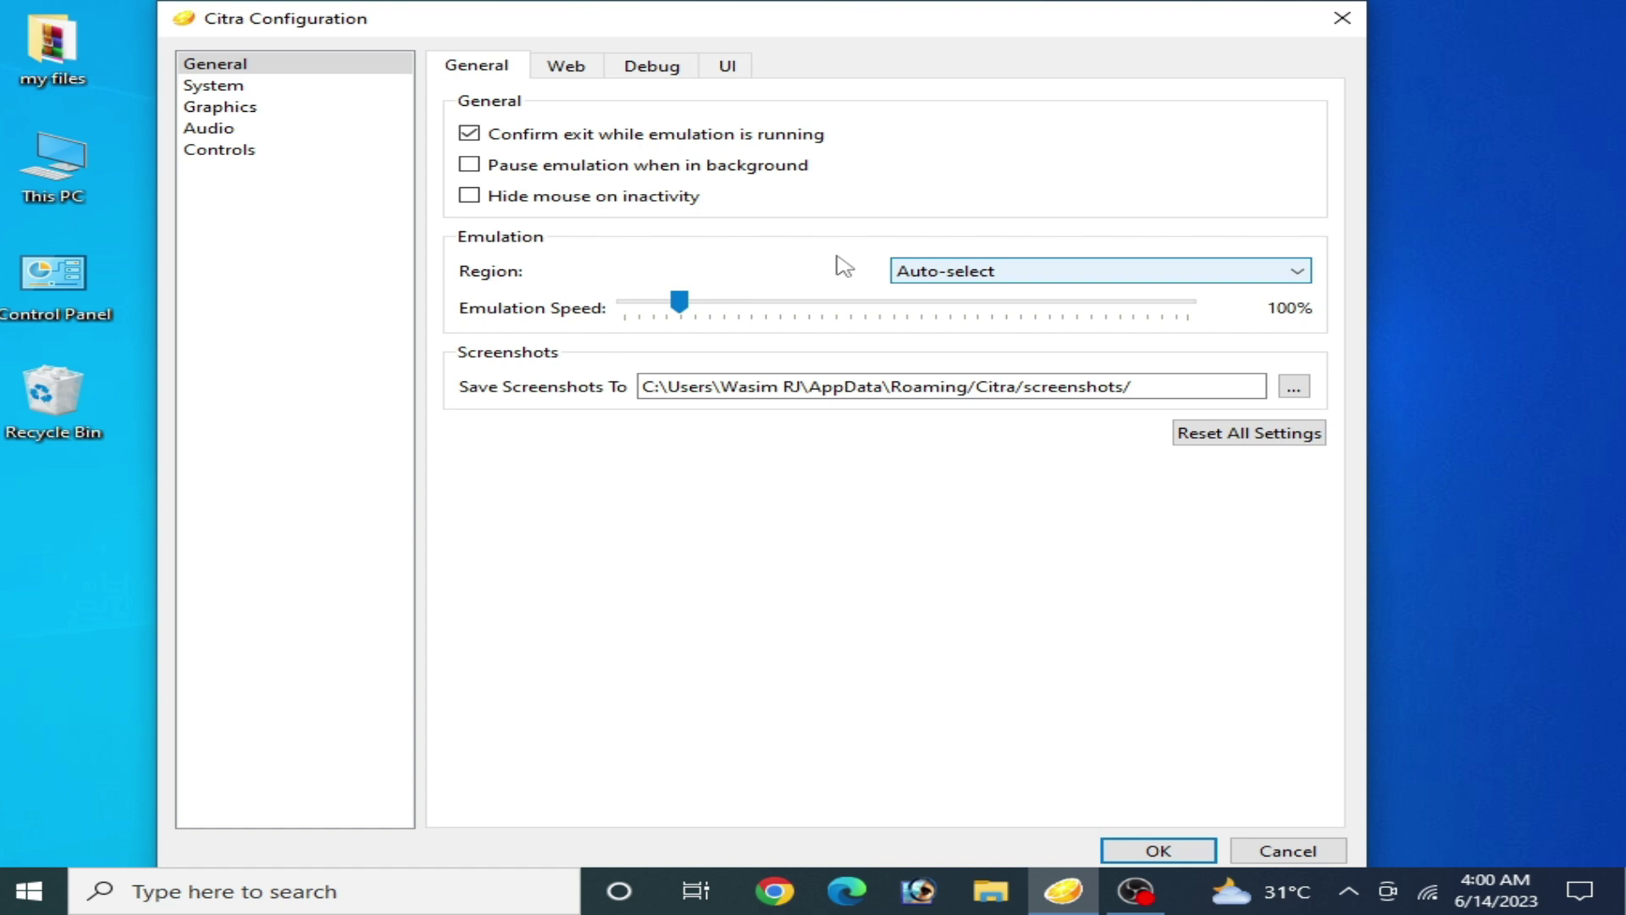
left_click(227, 88)
Try 2x, 3x and 4x Native internal resolutions, finally settling on Native (400x240).
left_click(227, 108)
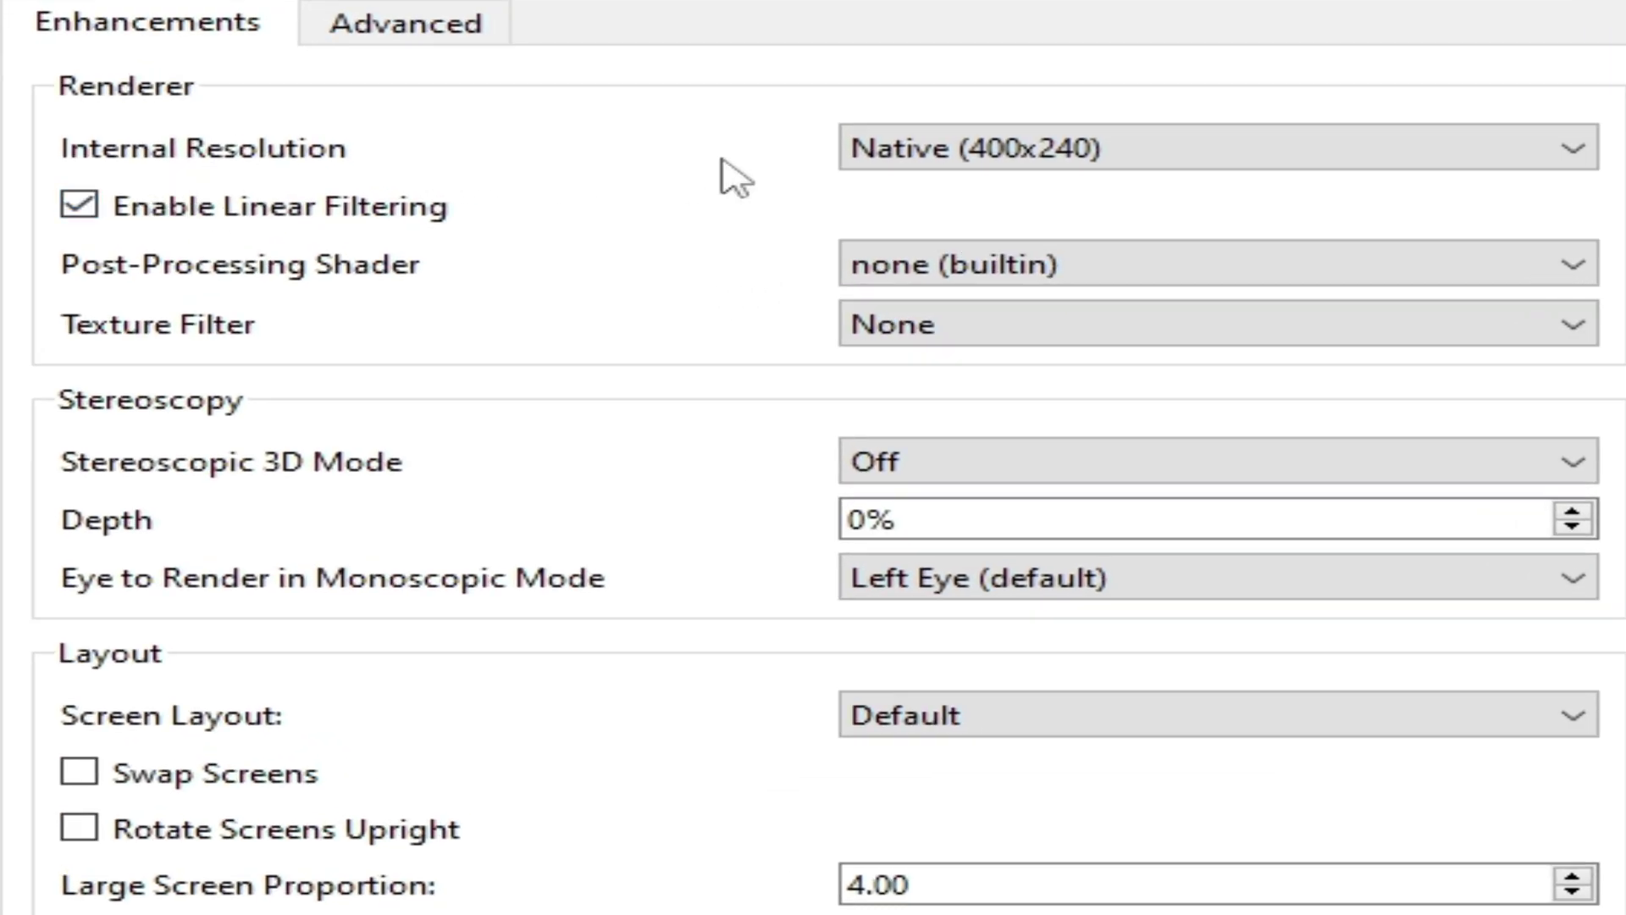
left_click(971, 166)
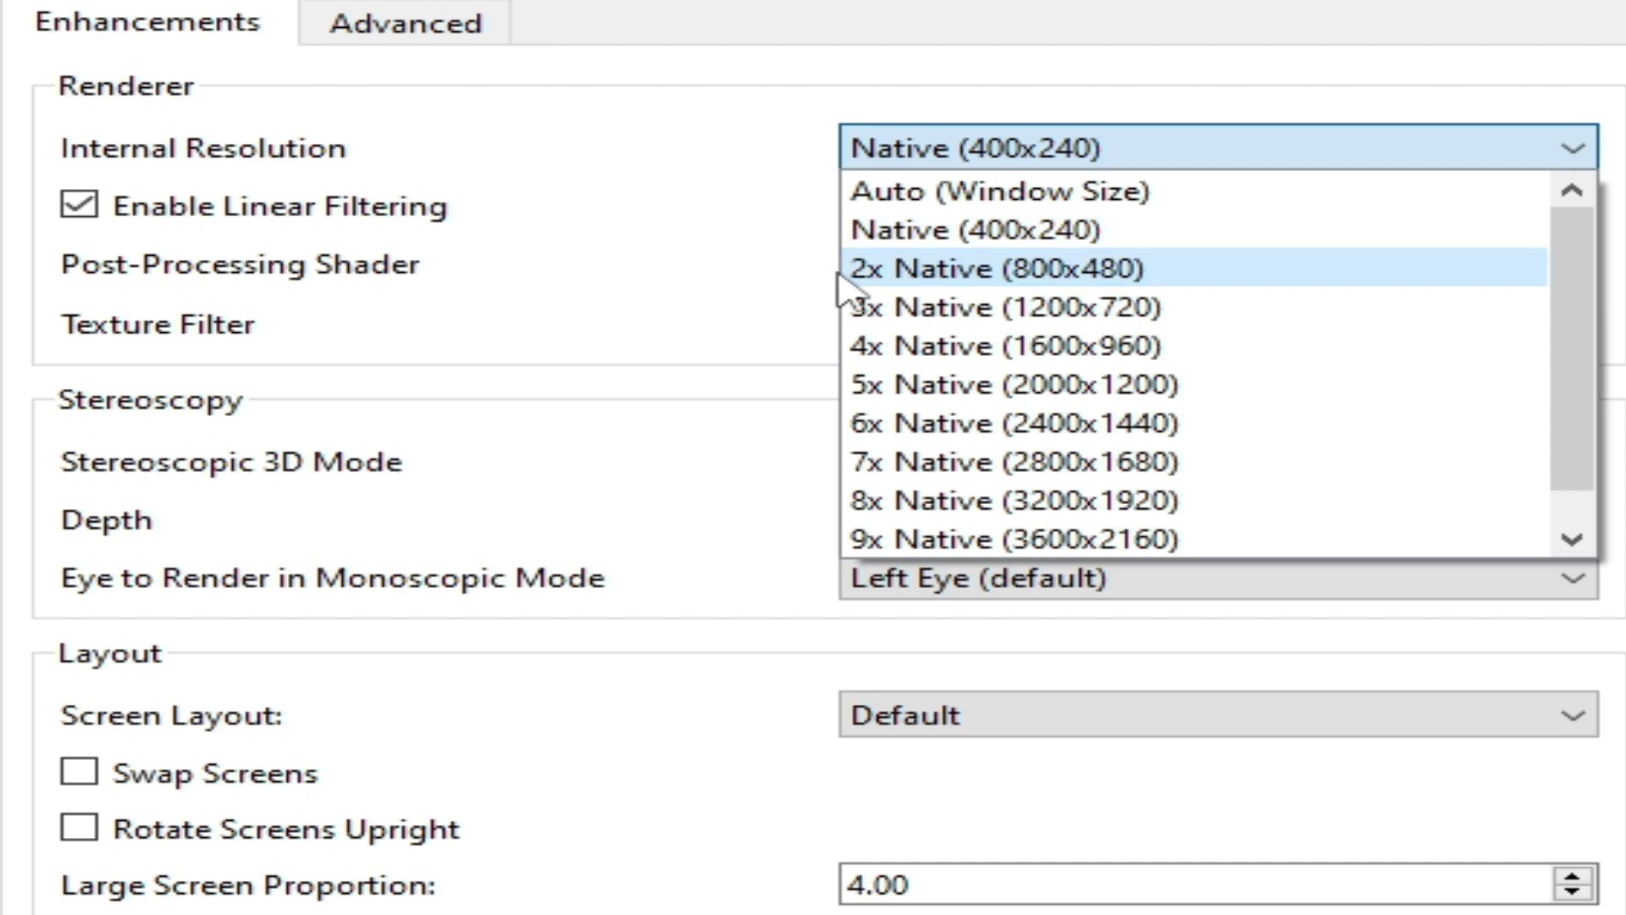
left_click(893, 314)
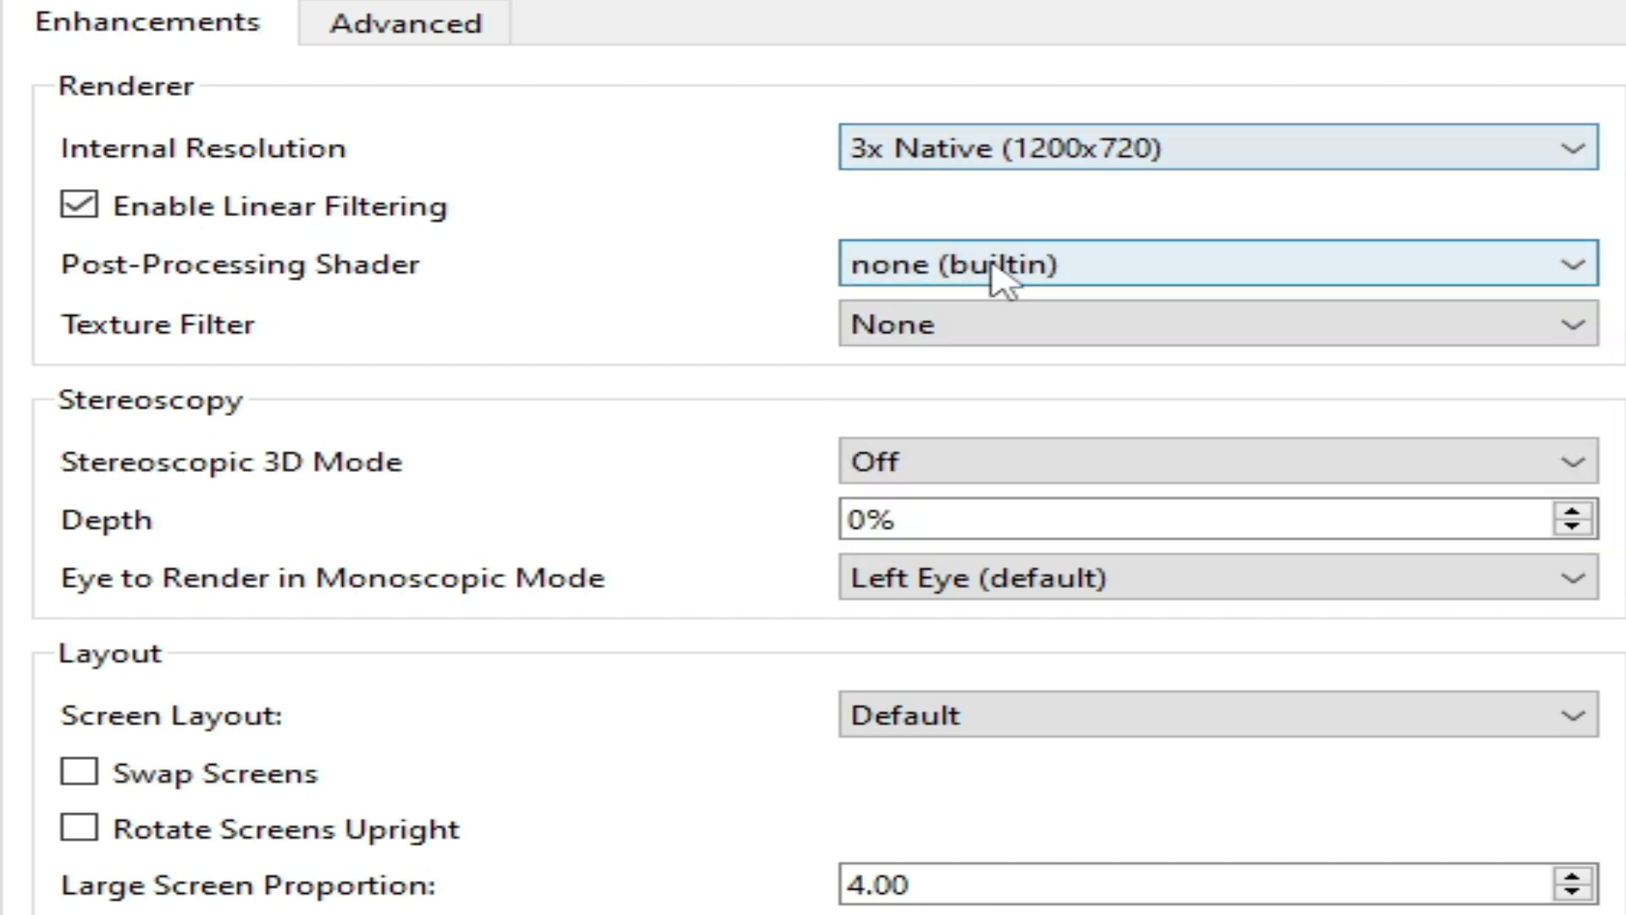
left_click(1075, 160)
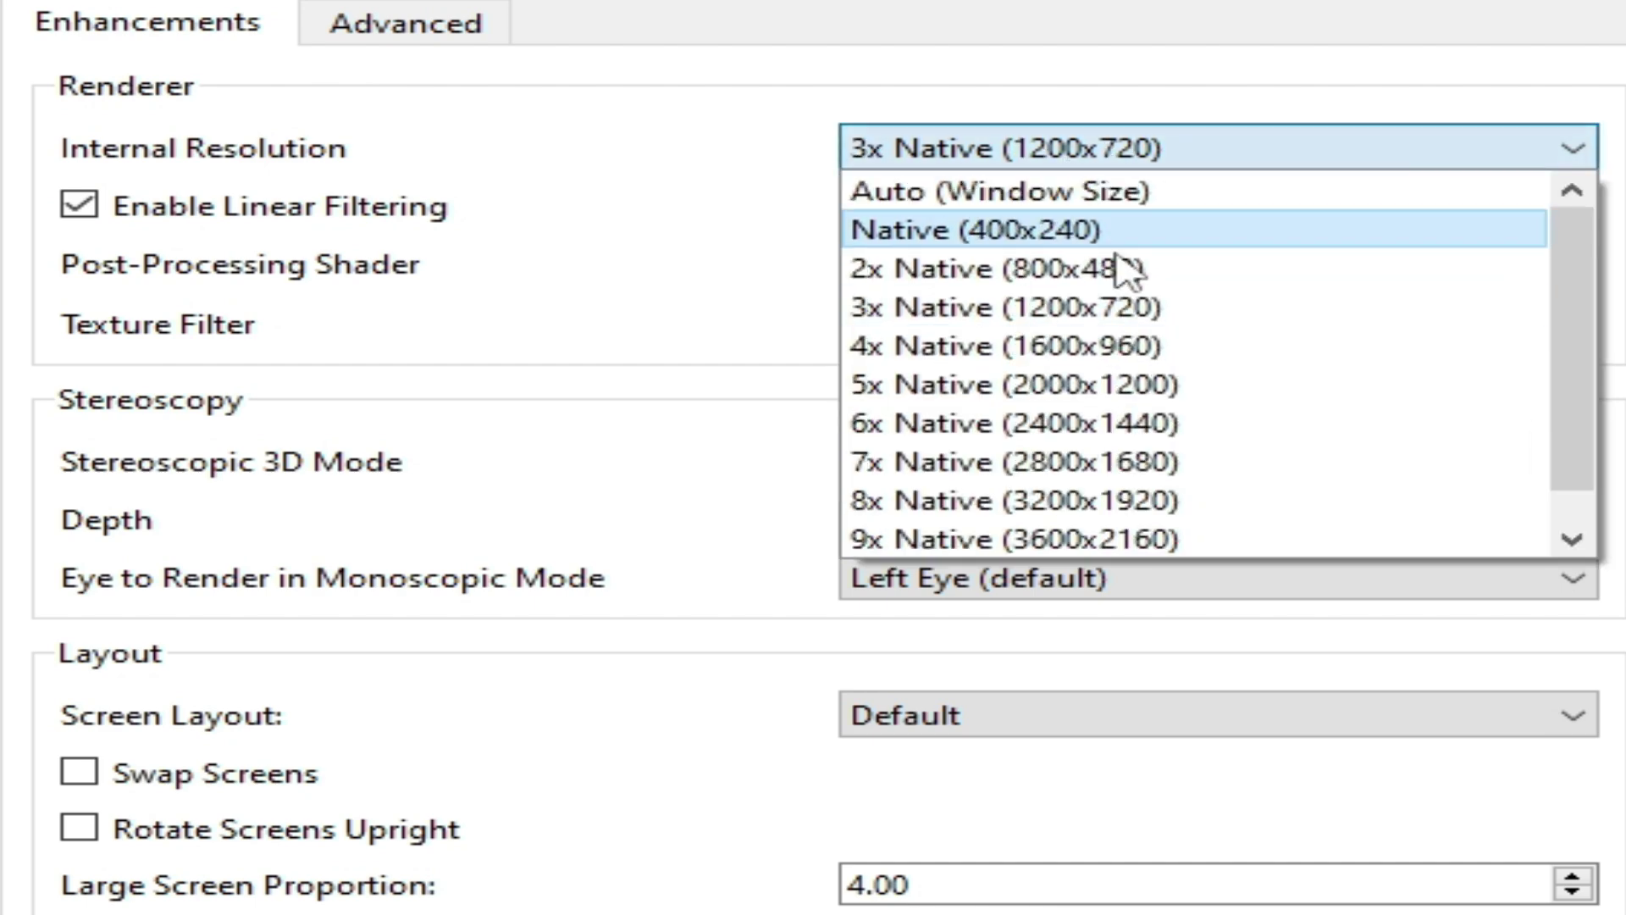
left_click(885, 275)
left_click(921, 153)
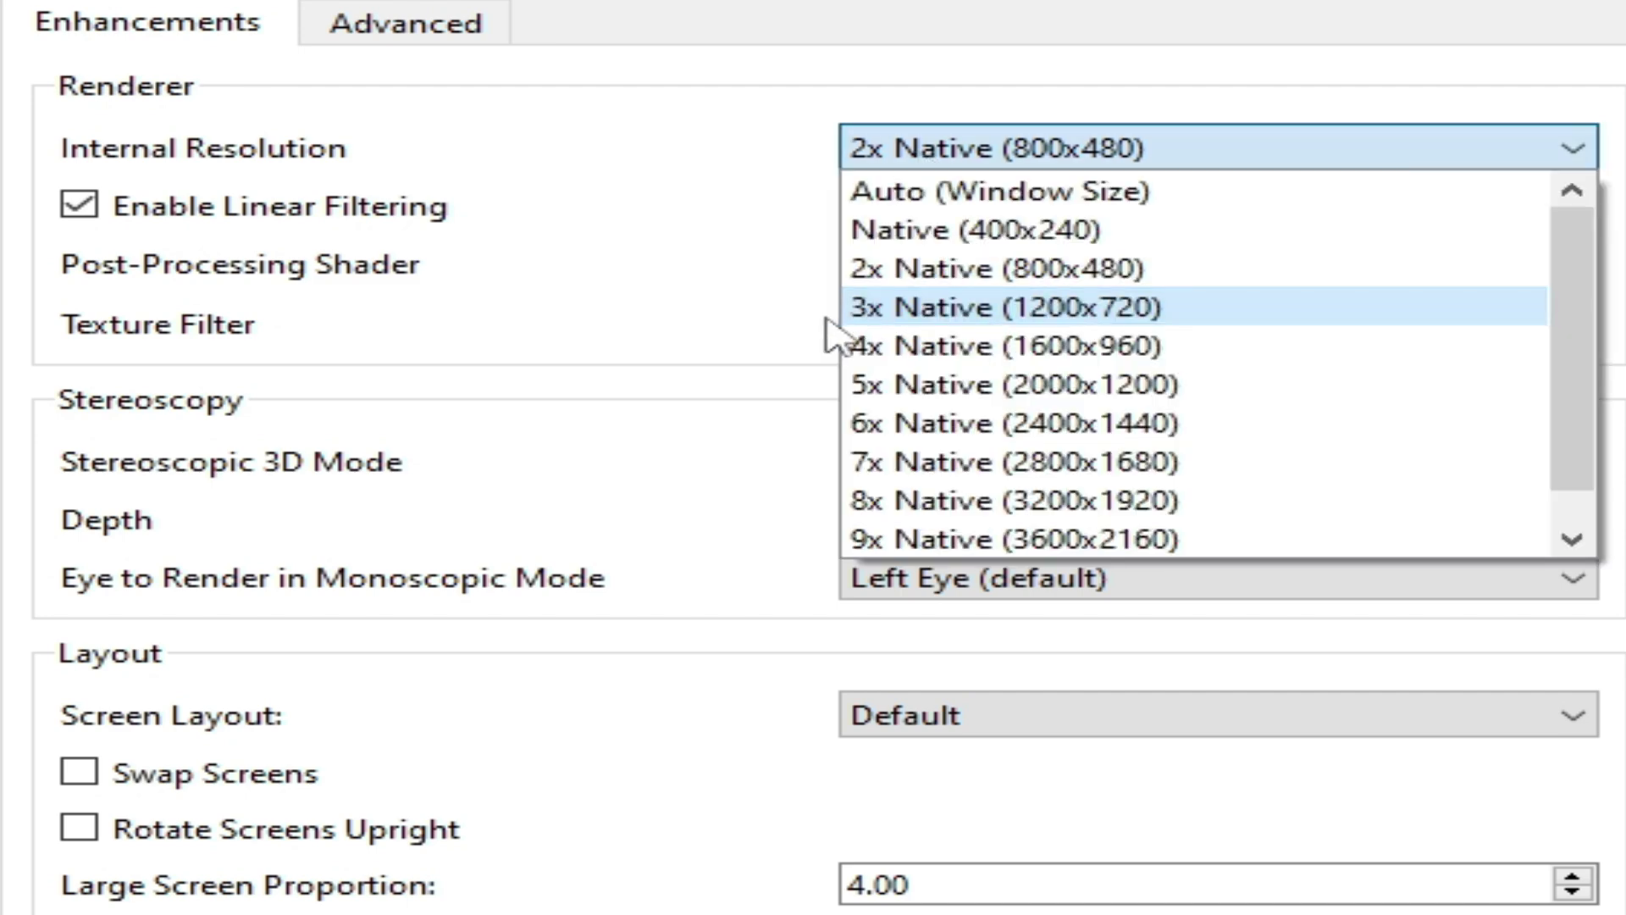
left_click(932, 312)
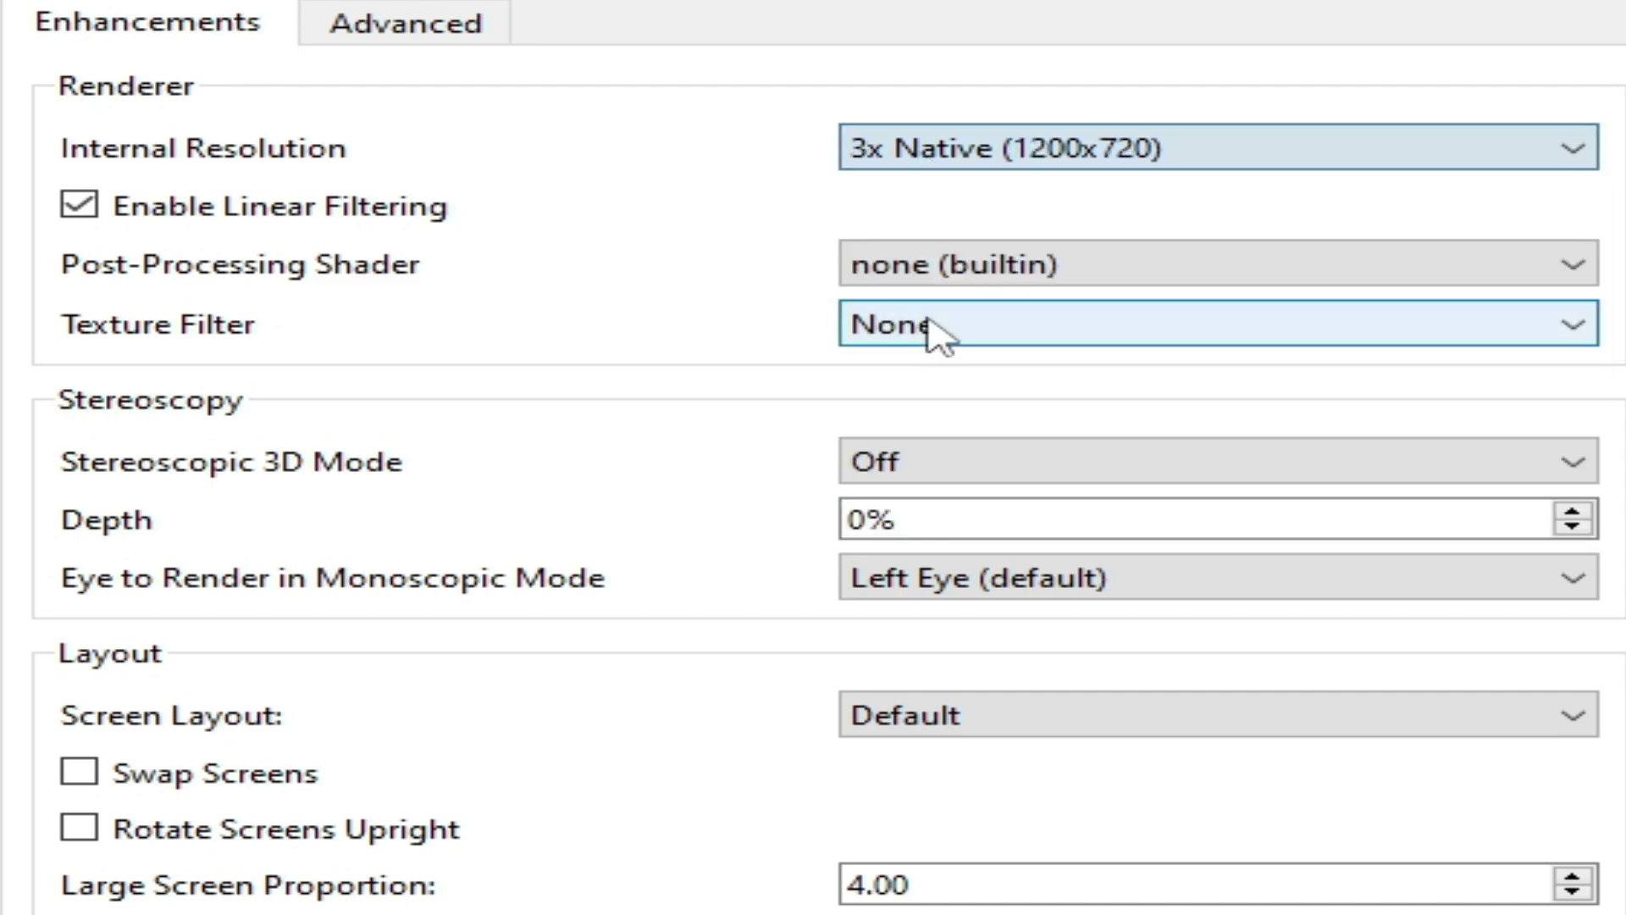
left_click(966, 156)
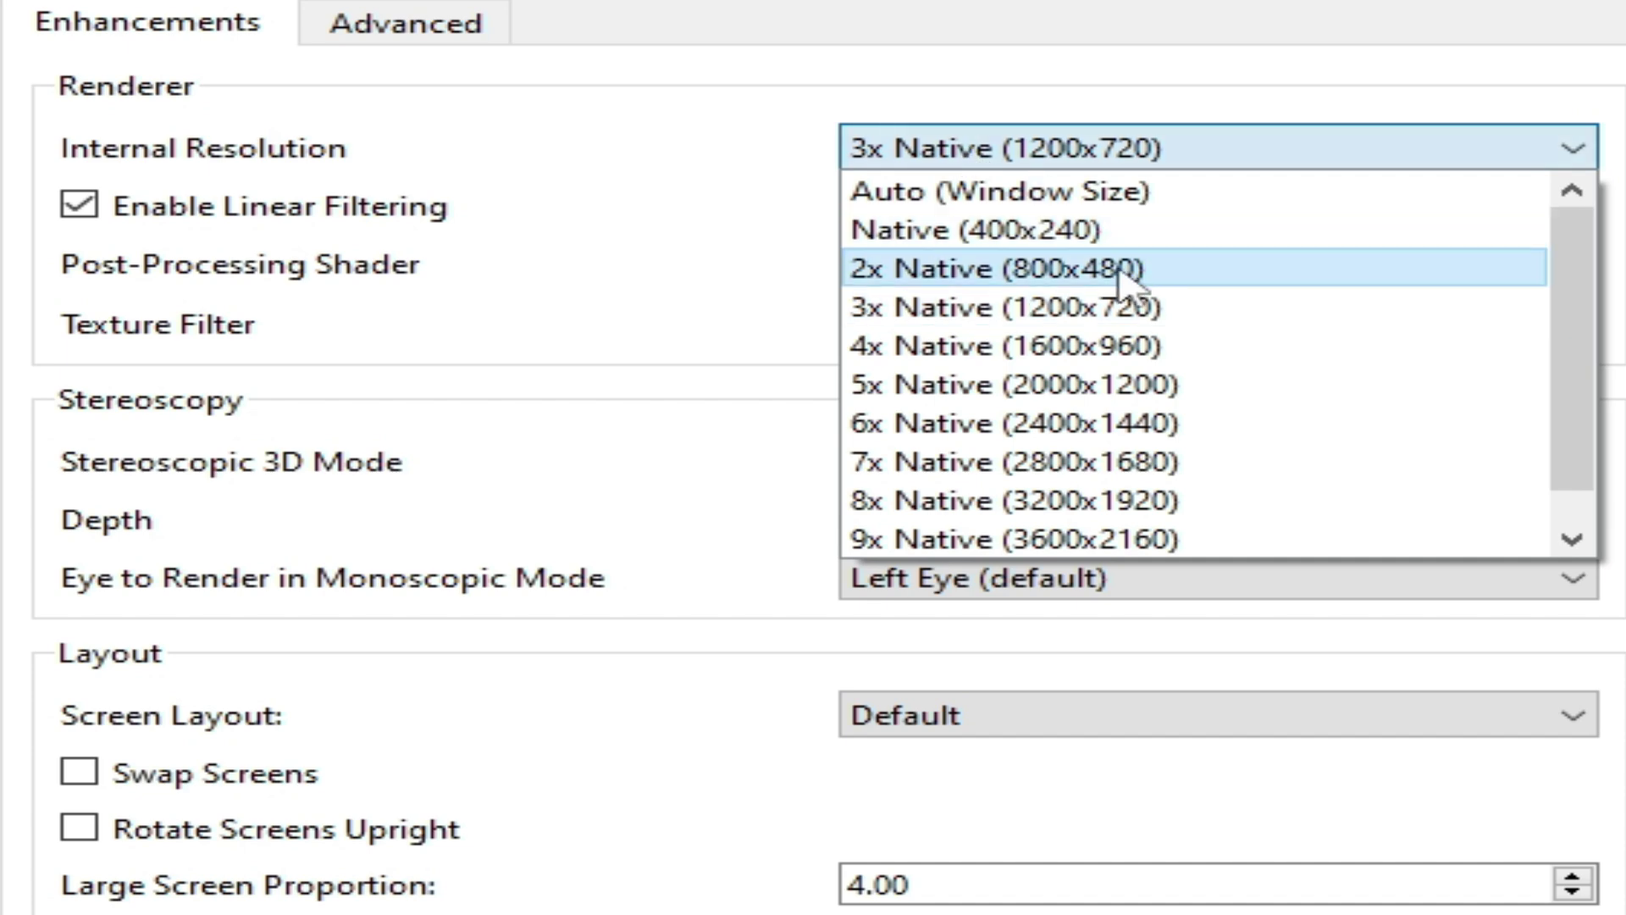
left_click(918, 316)
left_click(932, 159)
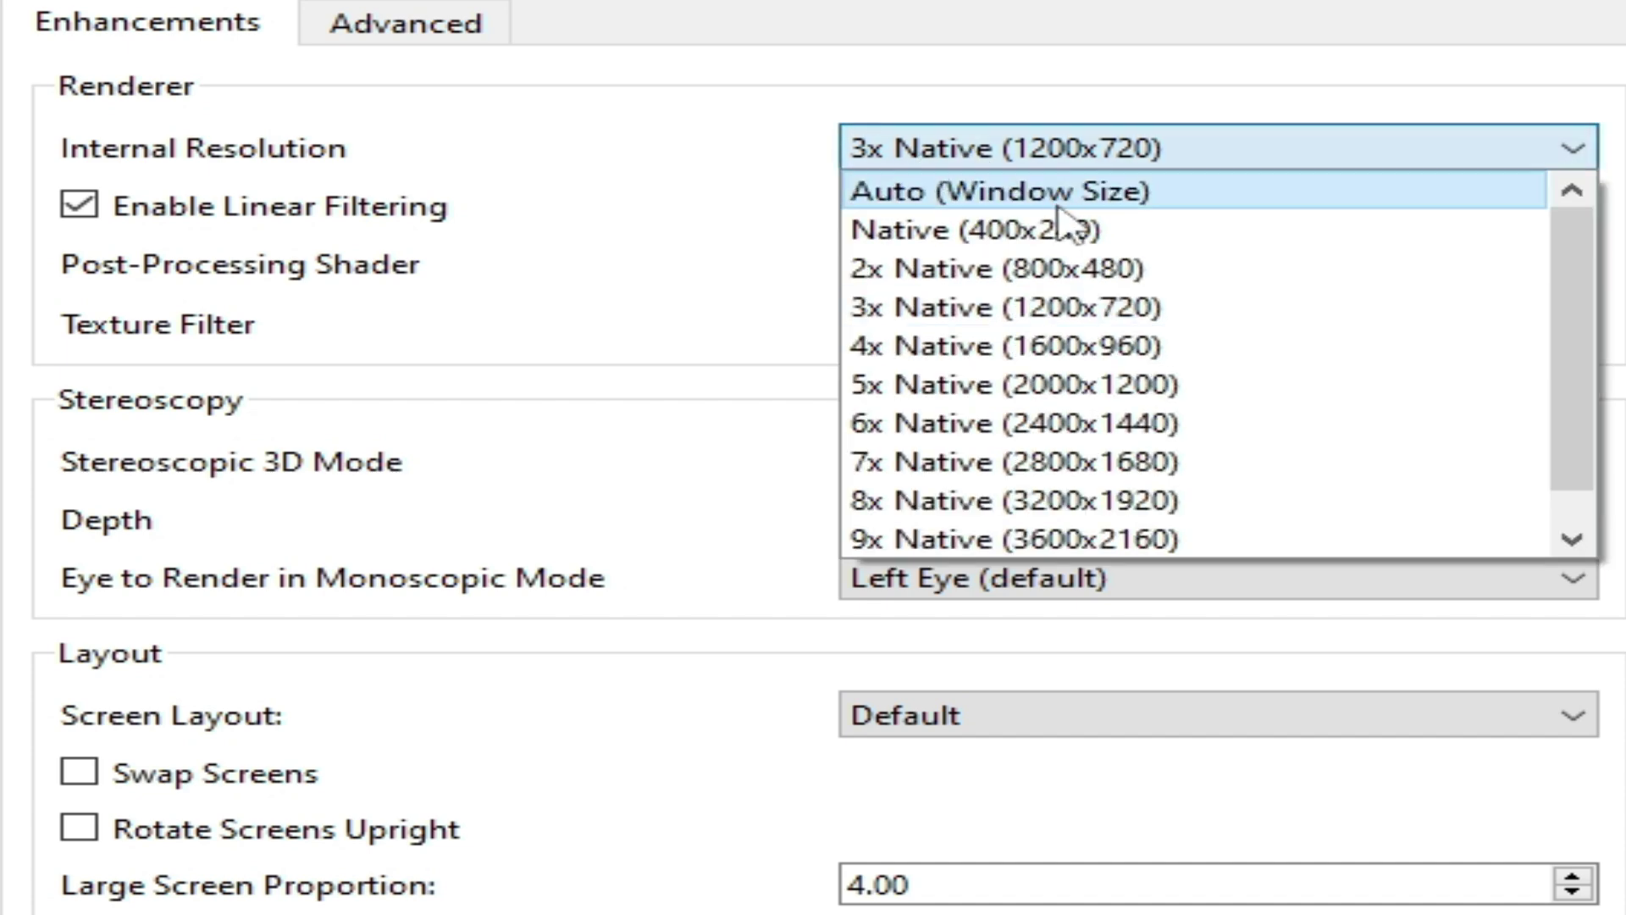
left_click(936, 366)
left_click(936, 161)
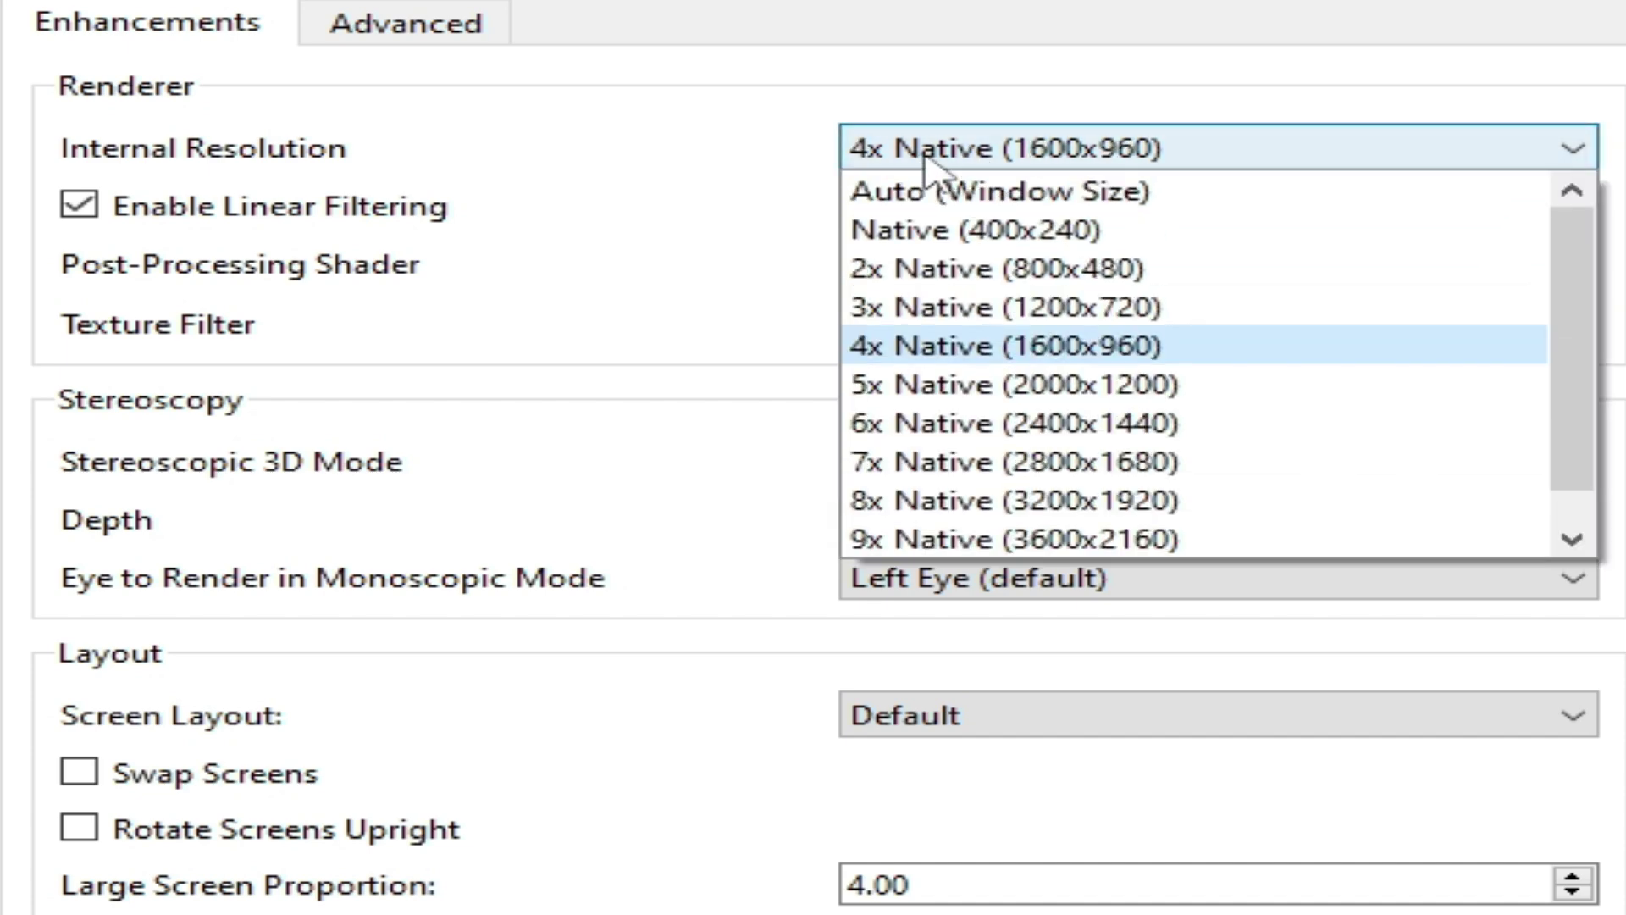
left_click(891, 247)
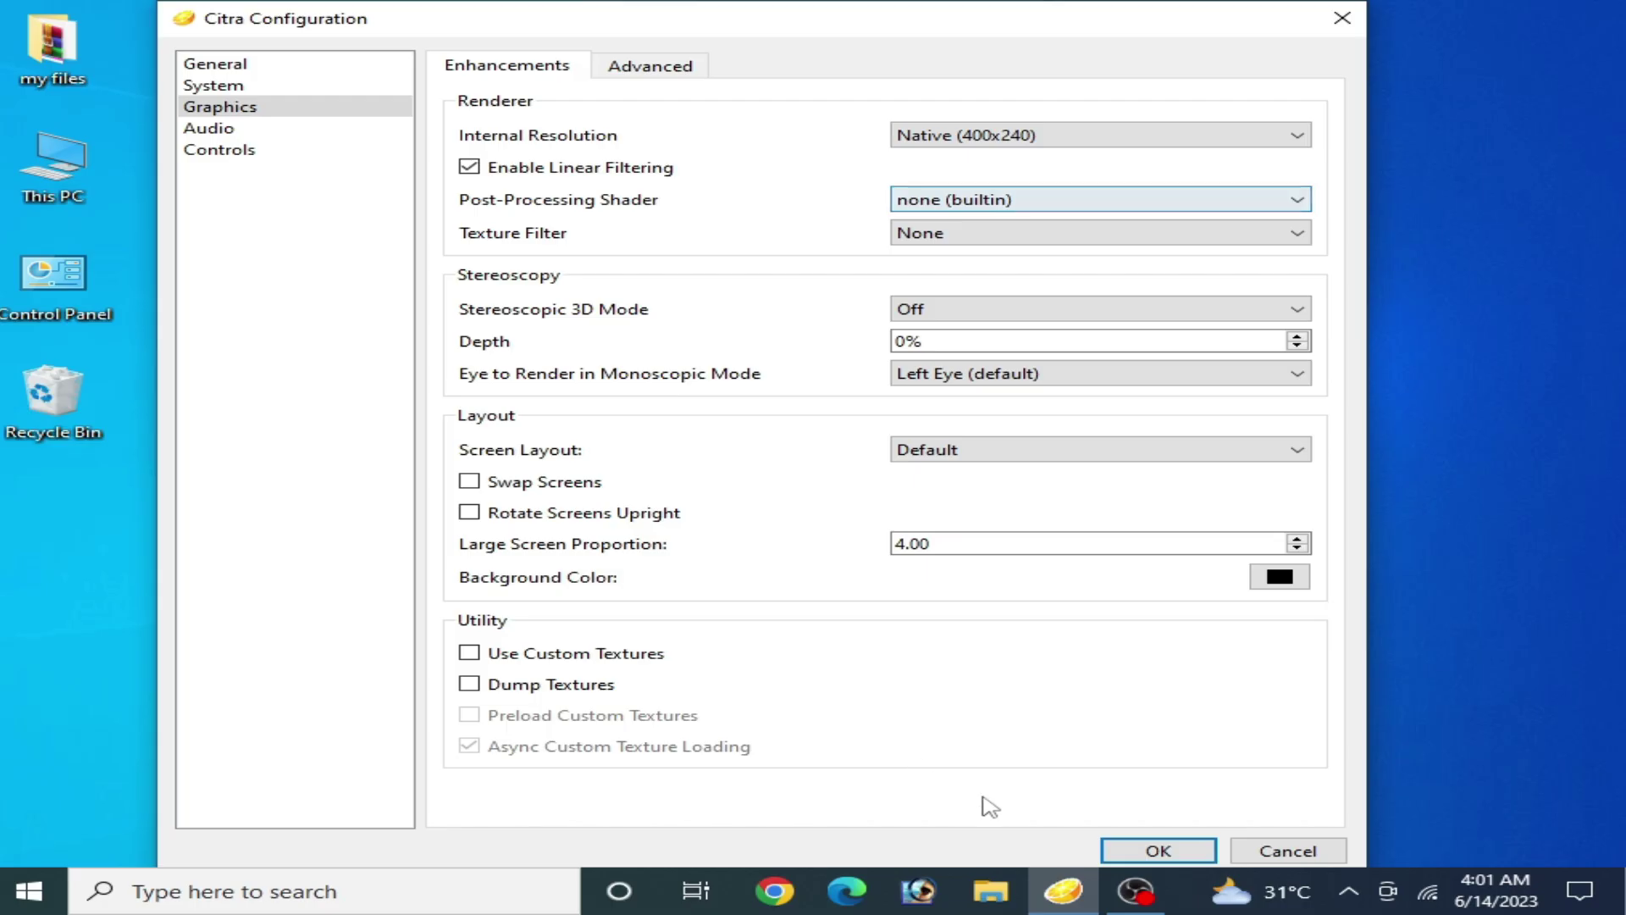
Save the configuration and open Citra's user data folder via File > Open Citra Folder.
left_click(1114, 848)
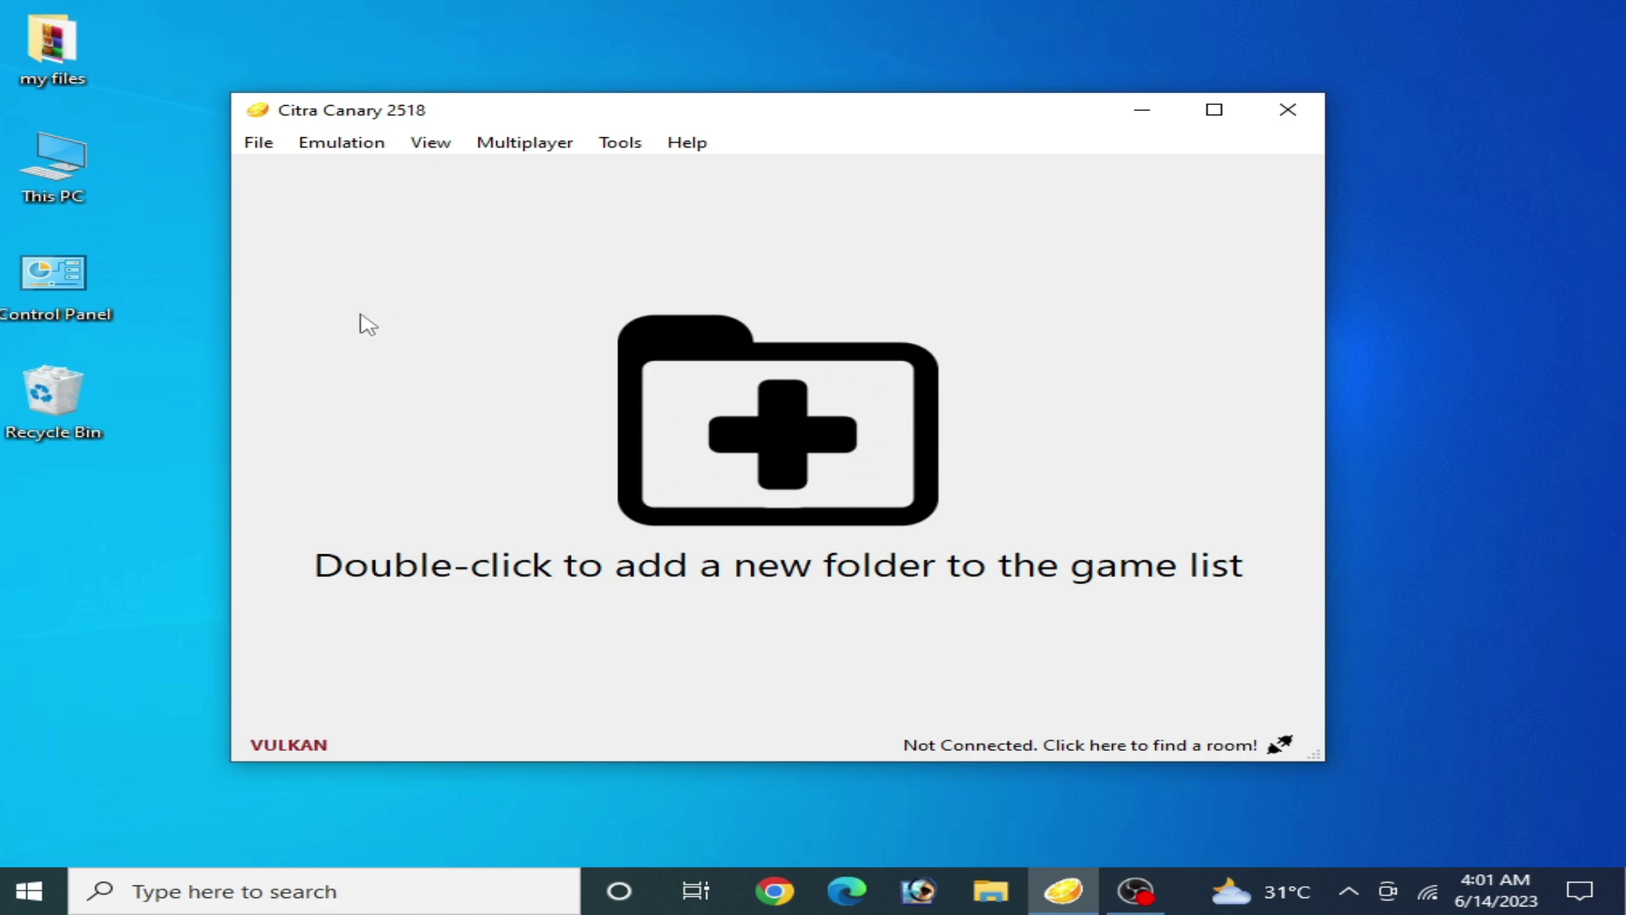
left_click(259, 142)
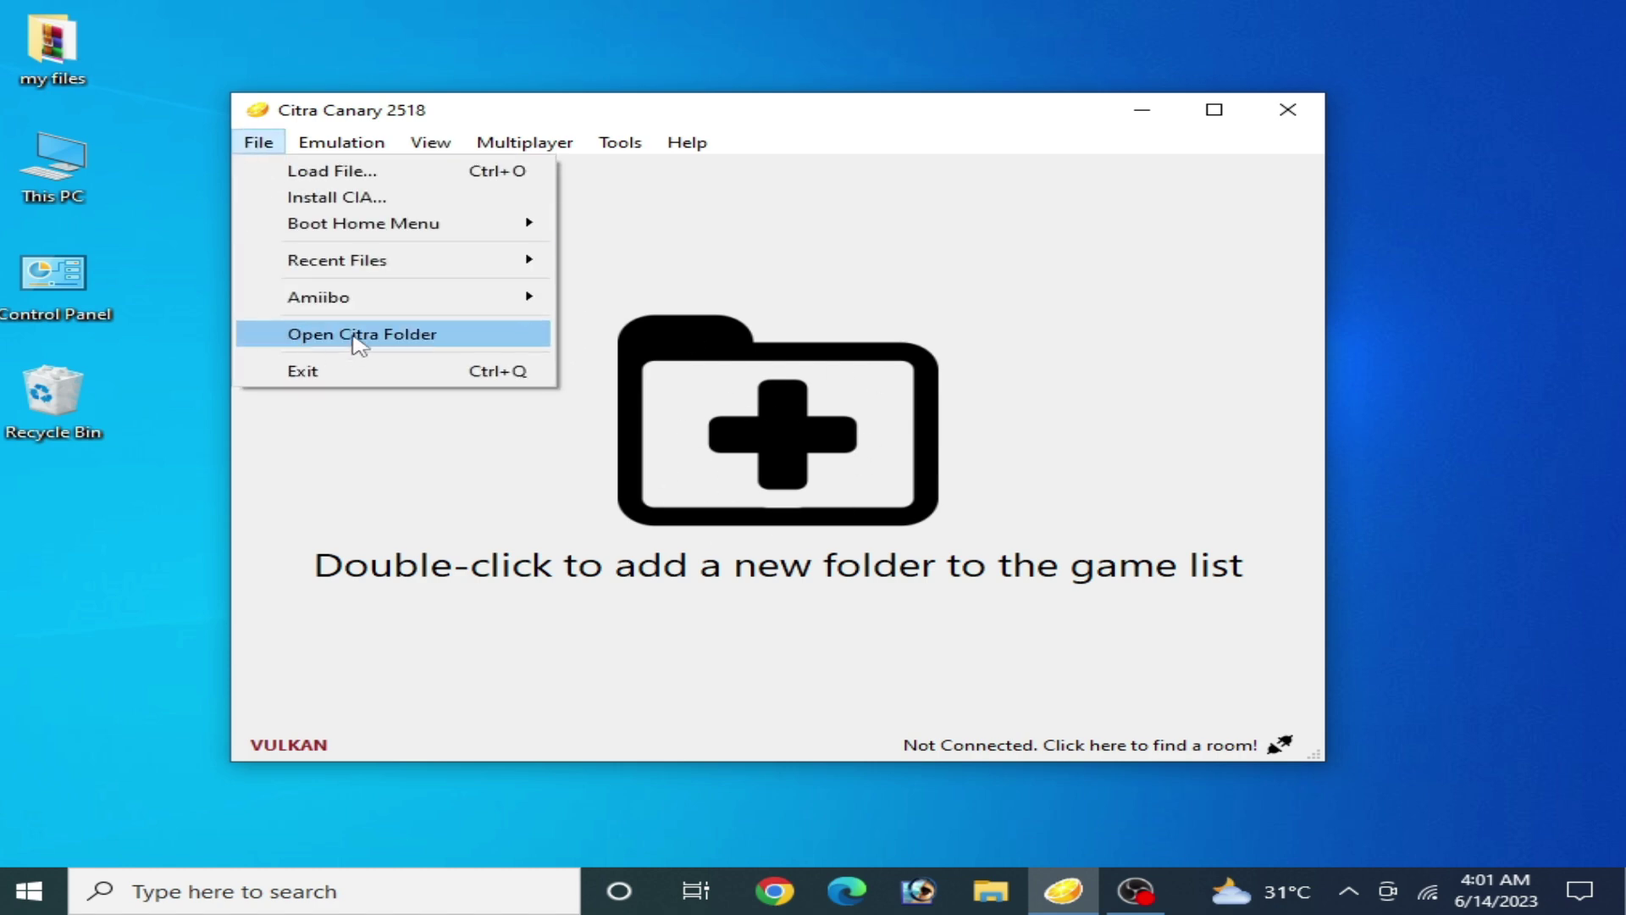
left_click(354, 333)
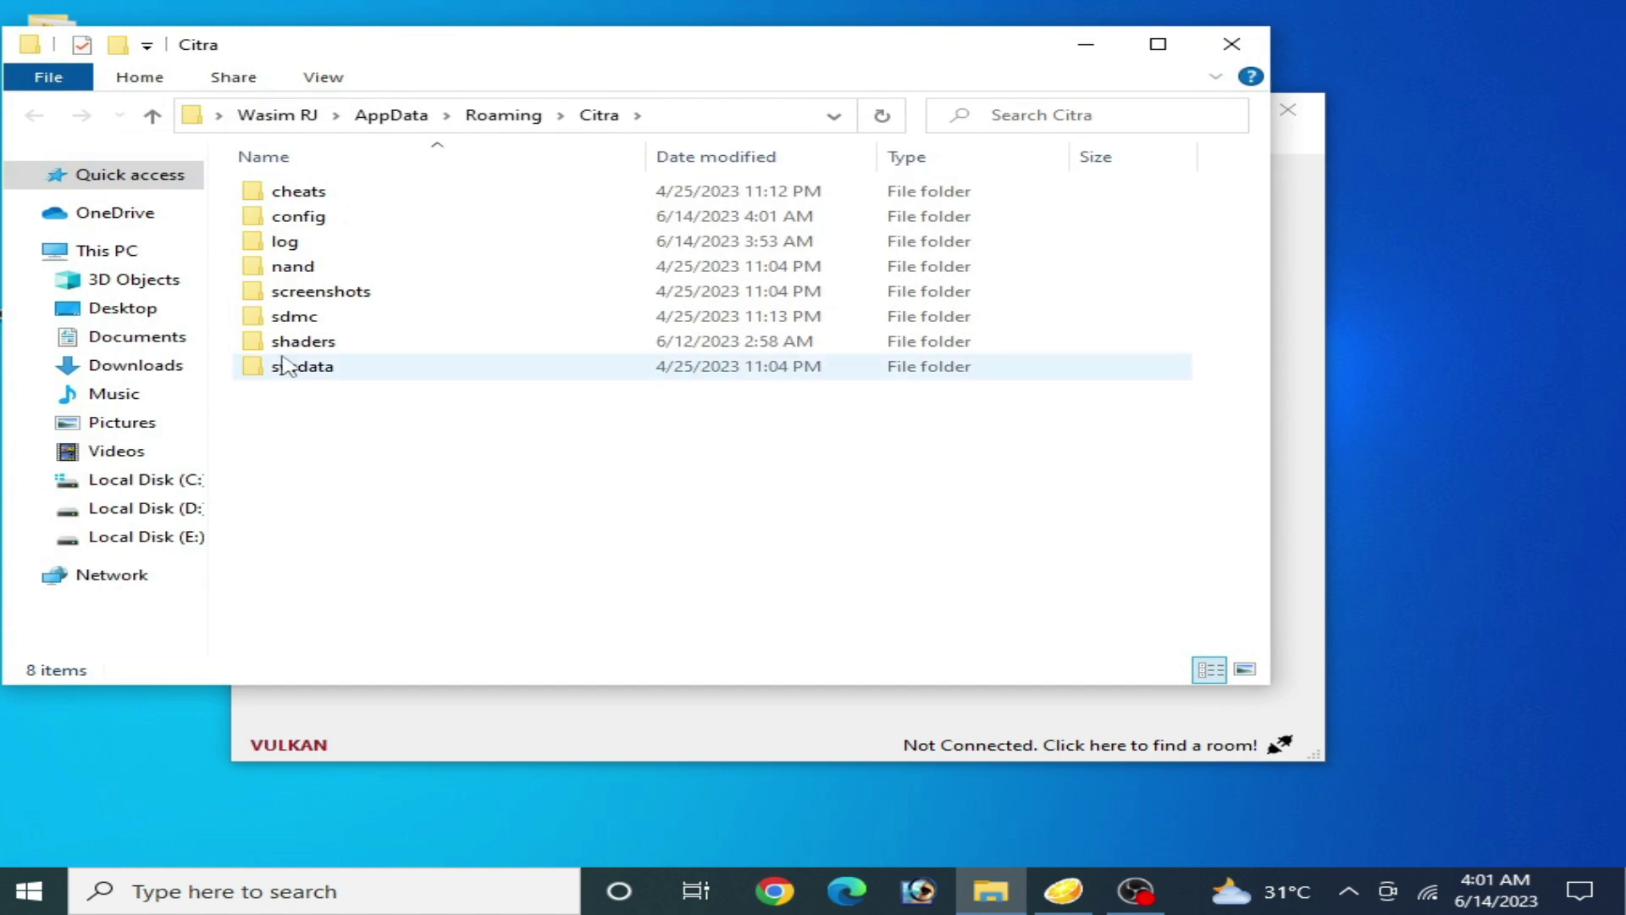
Delete the shaders folder to the Recycle Bin, then close Explorer and Citra.
left_click(318, 343)
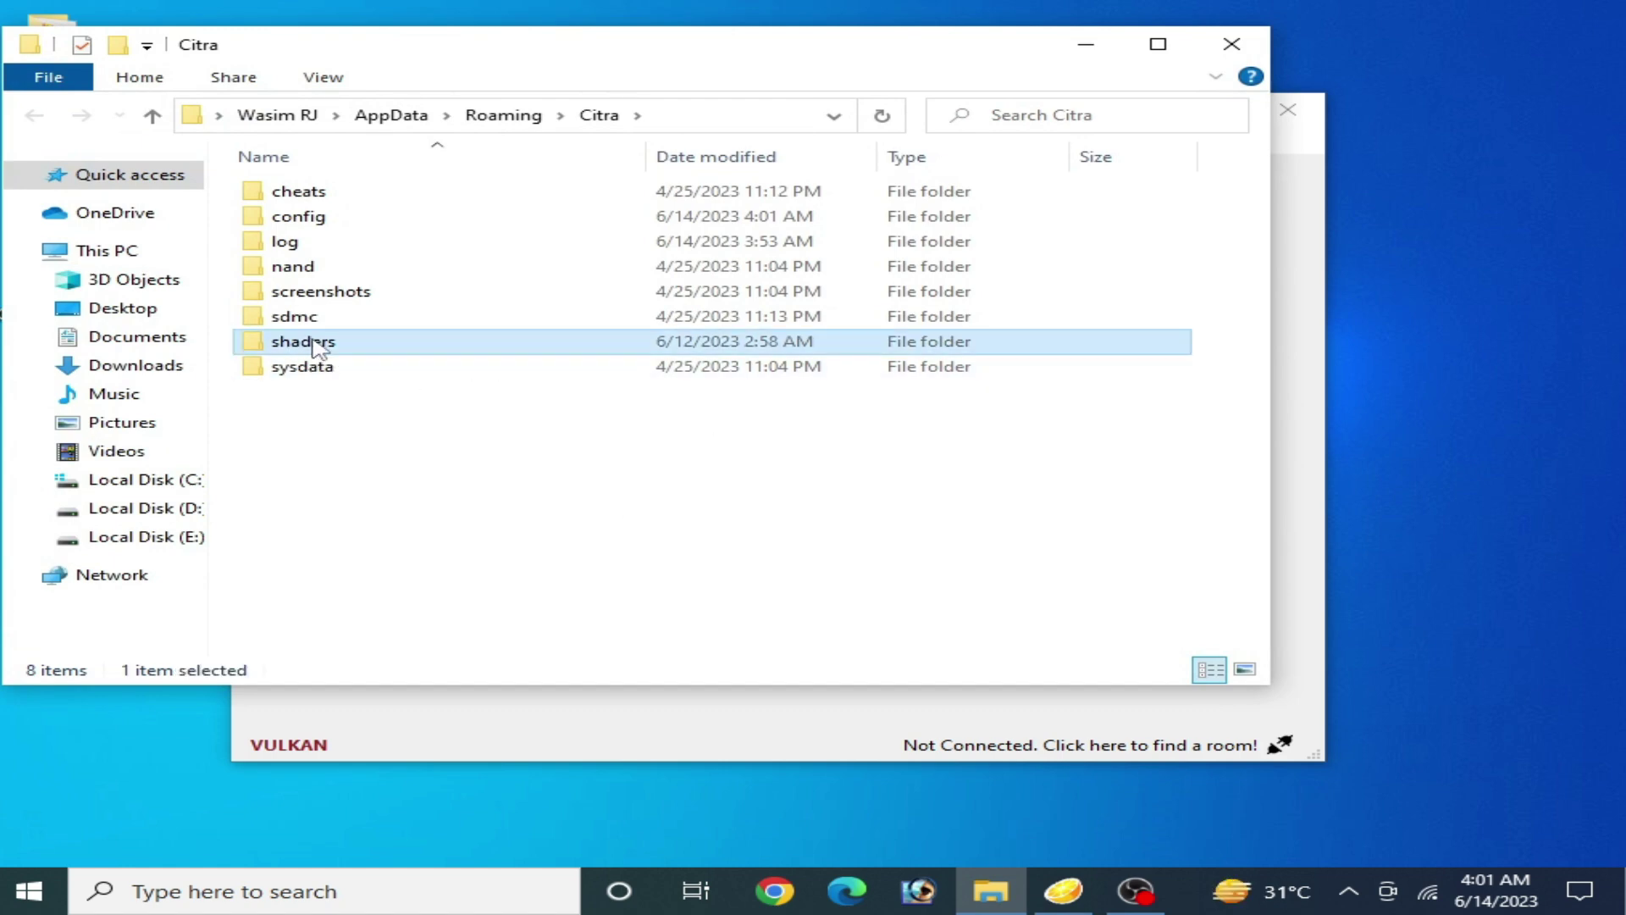
right_click(317, 343)
left_click(396, 787)
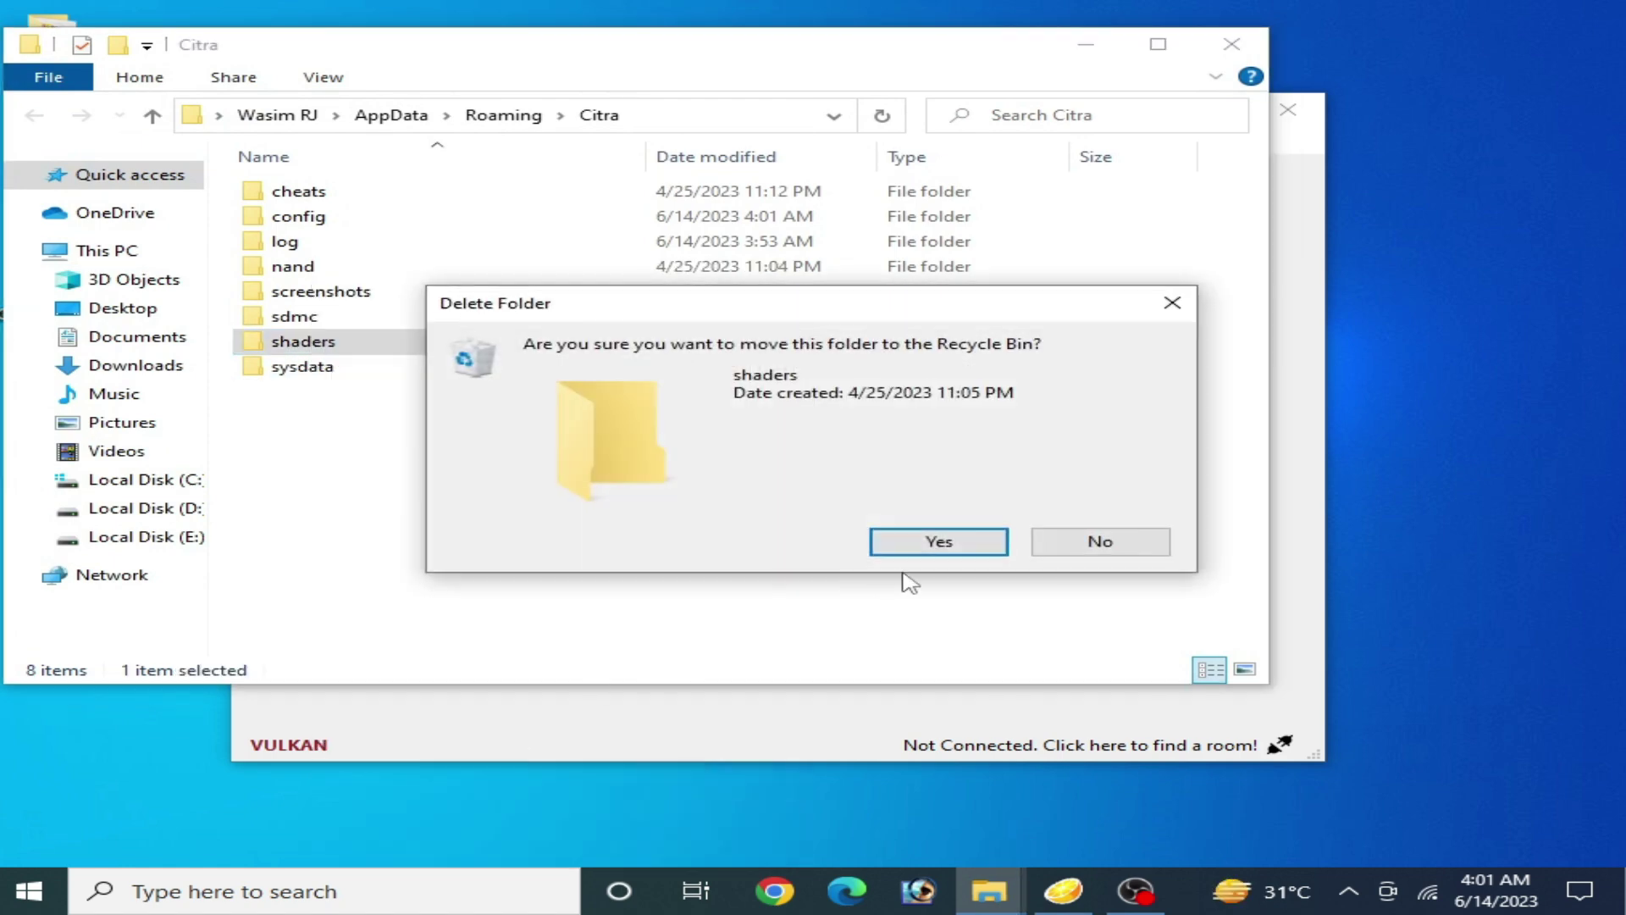
left_click(967, 547)
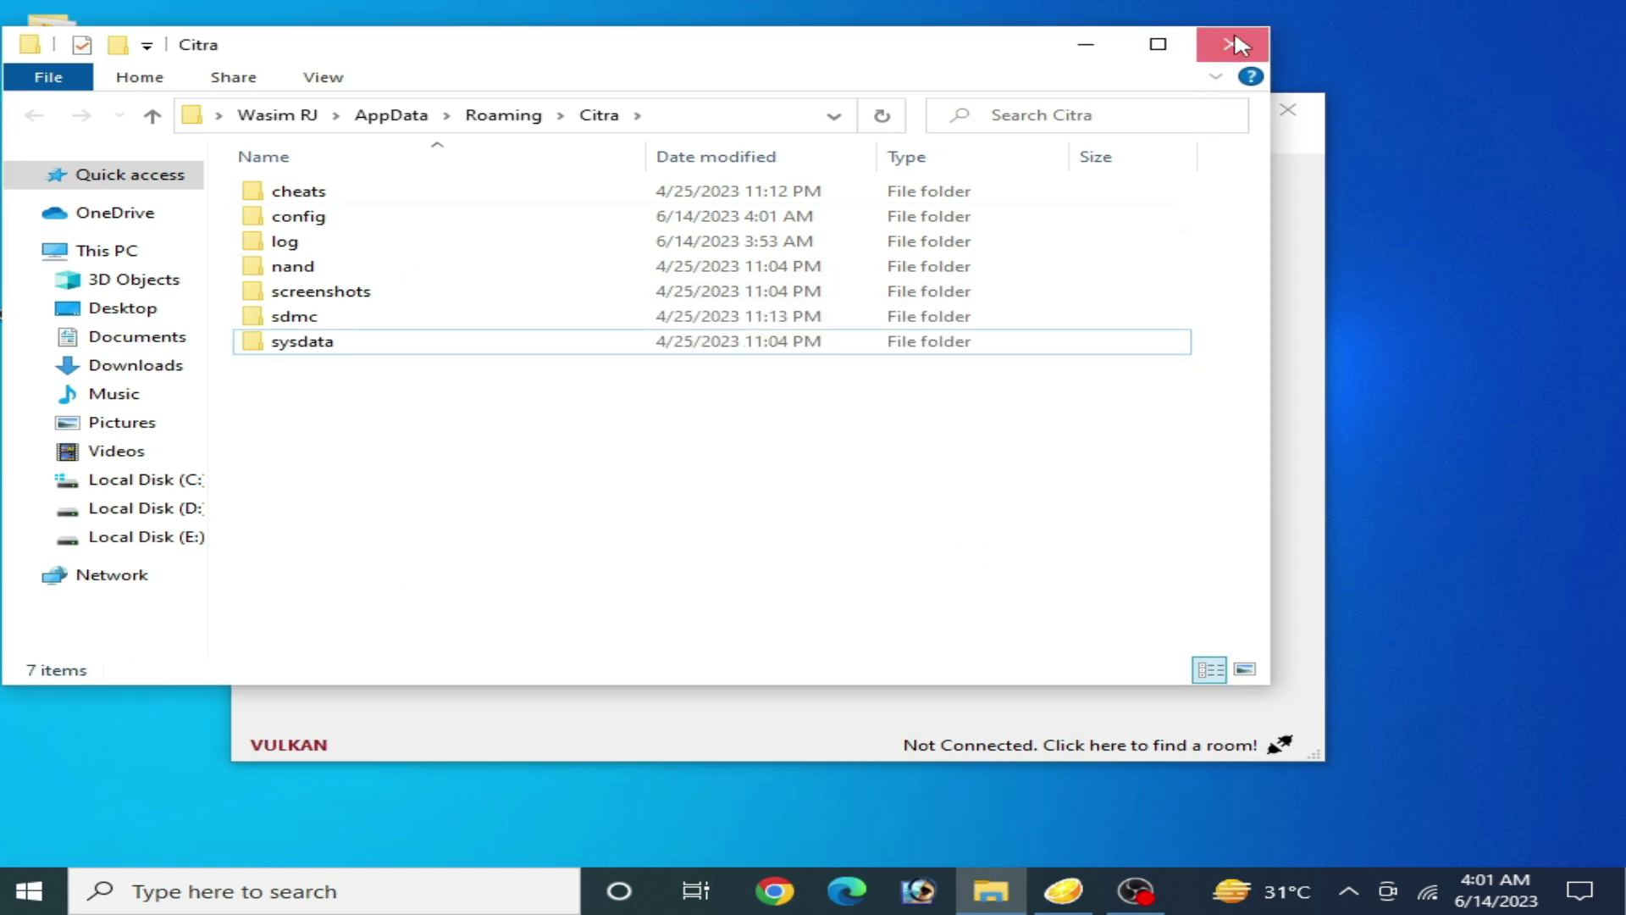
left_click(1231, 43)
left_click(1286, 110)
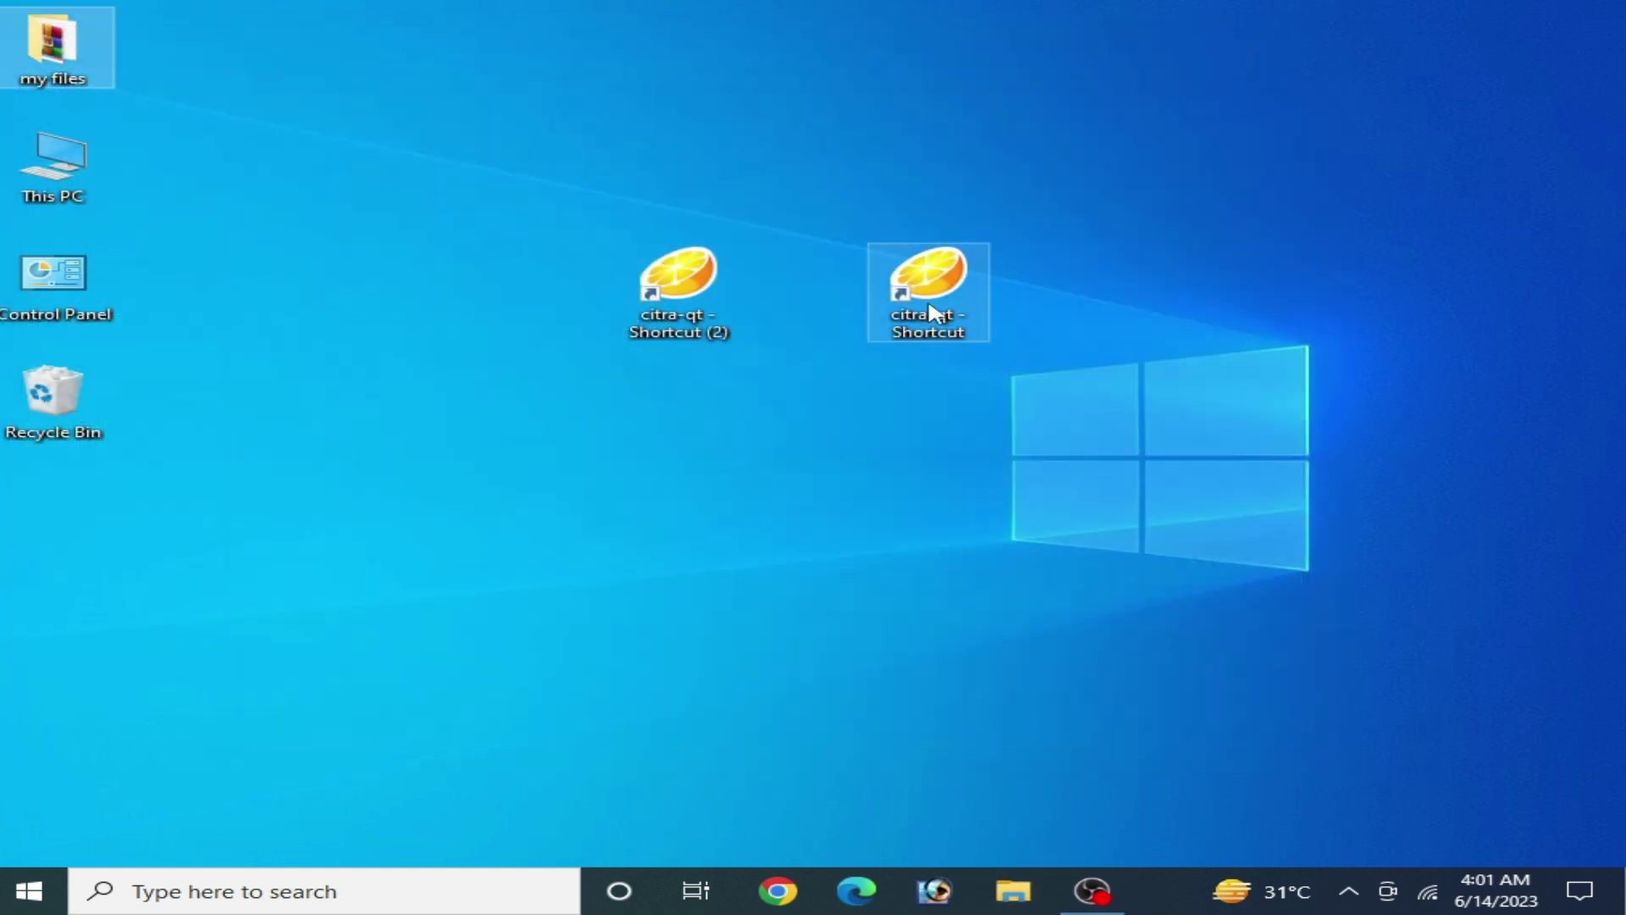
Restart Citra, reopen its user data folder, and create a New folder on the desktop.
double_click(932, 310)
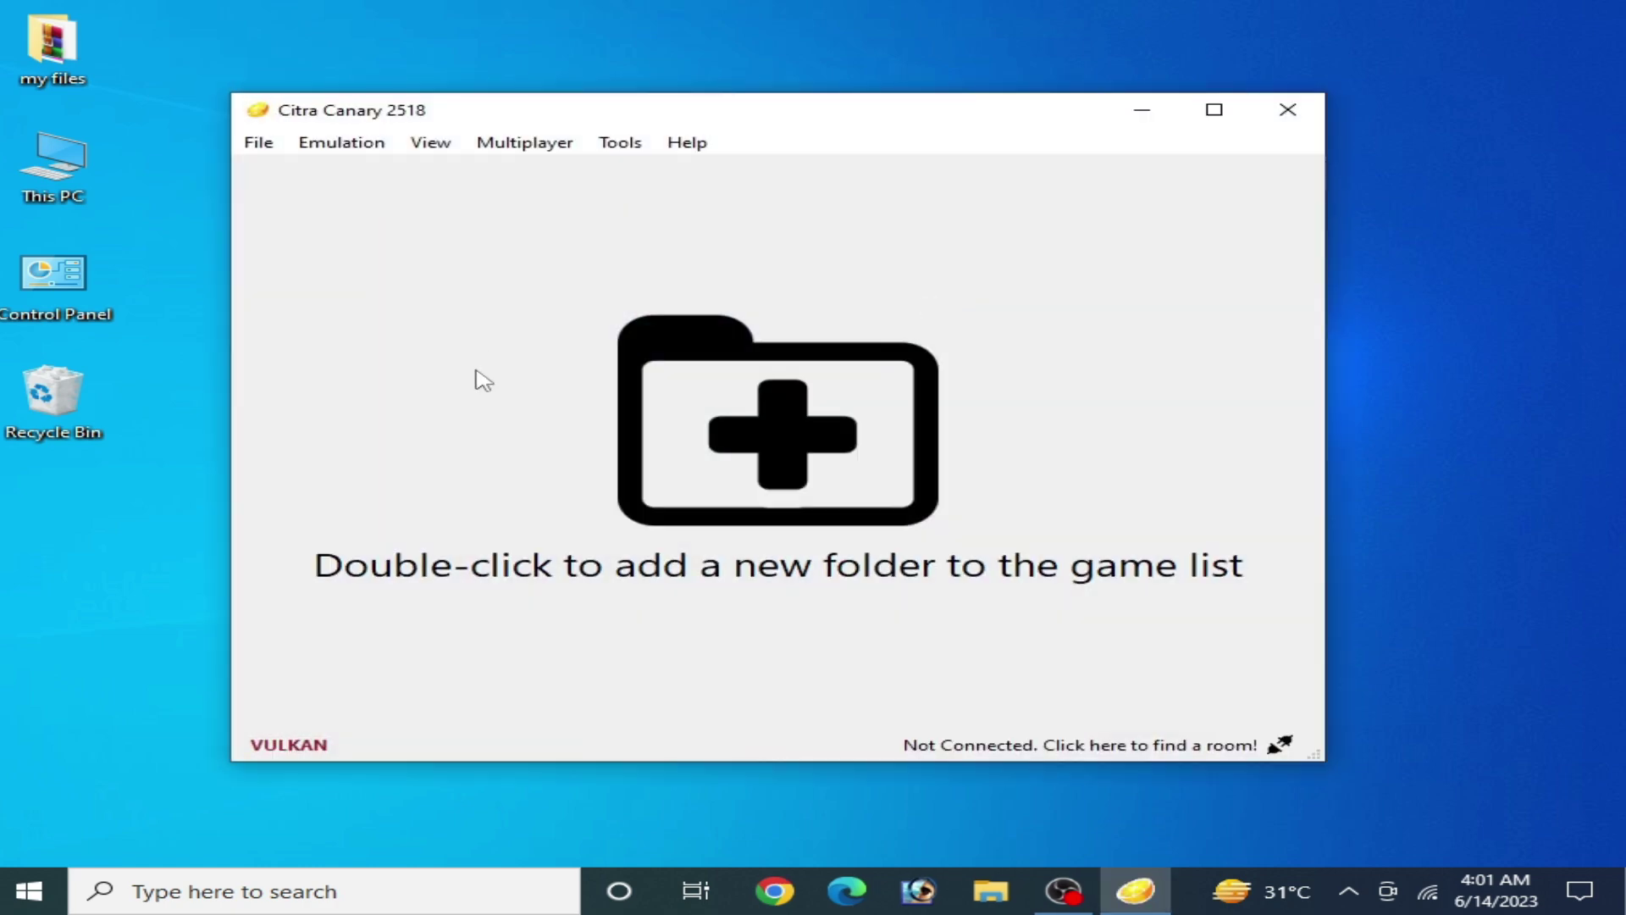
left_click(258, 143)
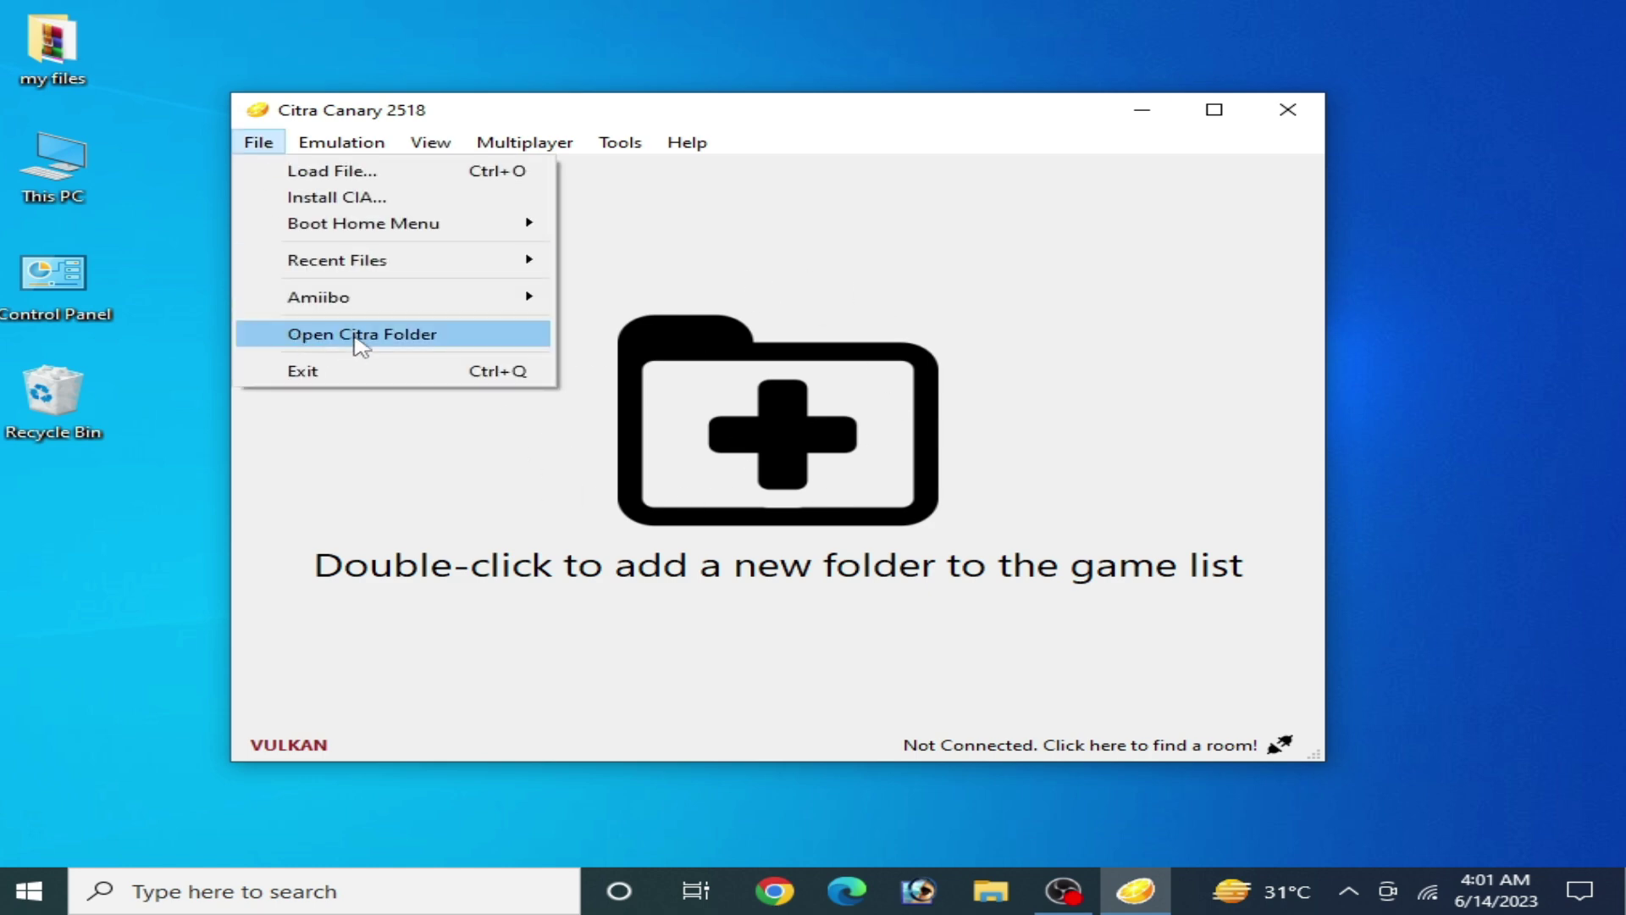
left_click(362, 335)
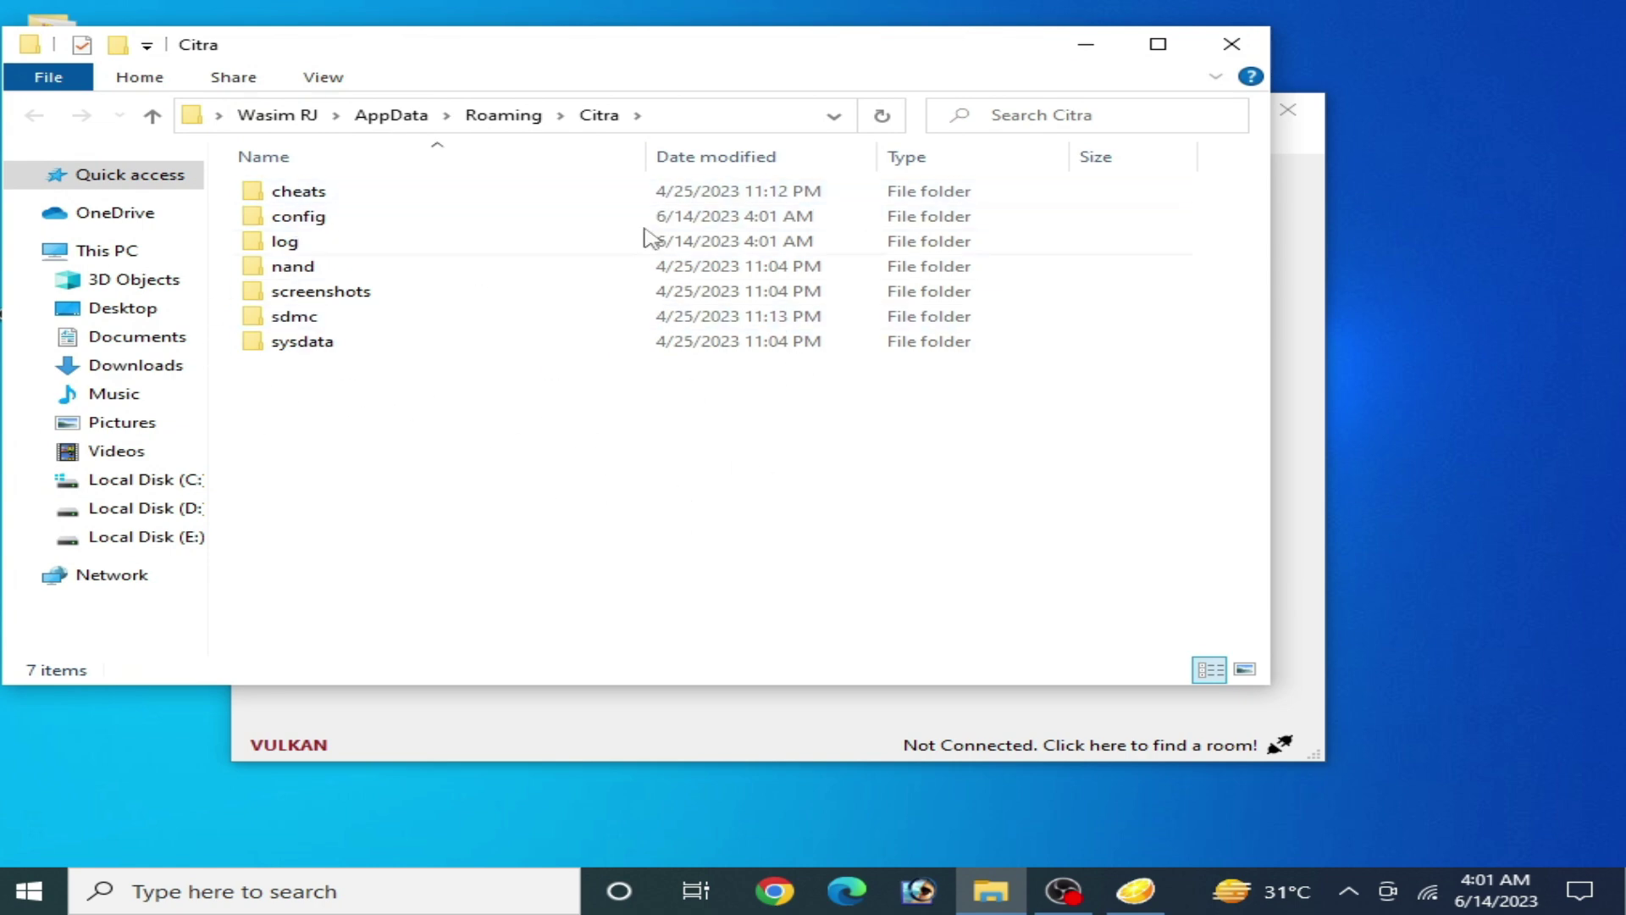
right_click(1482, 354)
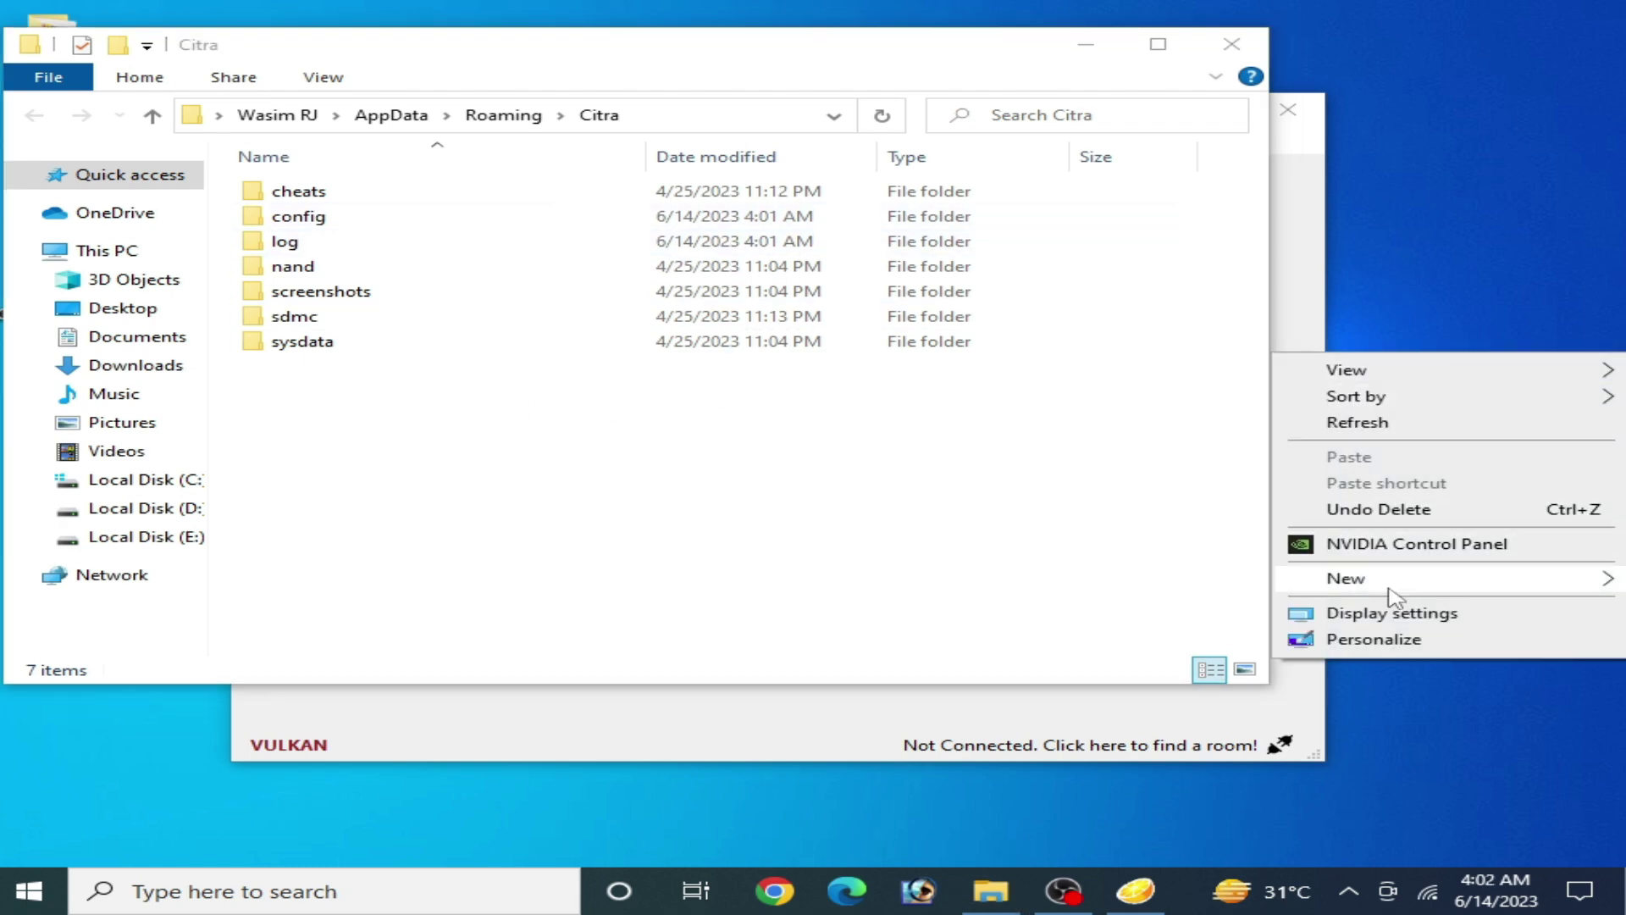
mouse_move(1390, 592)
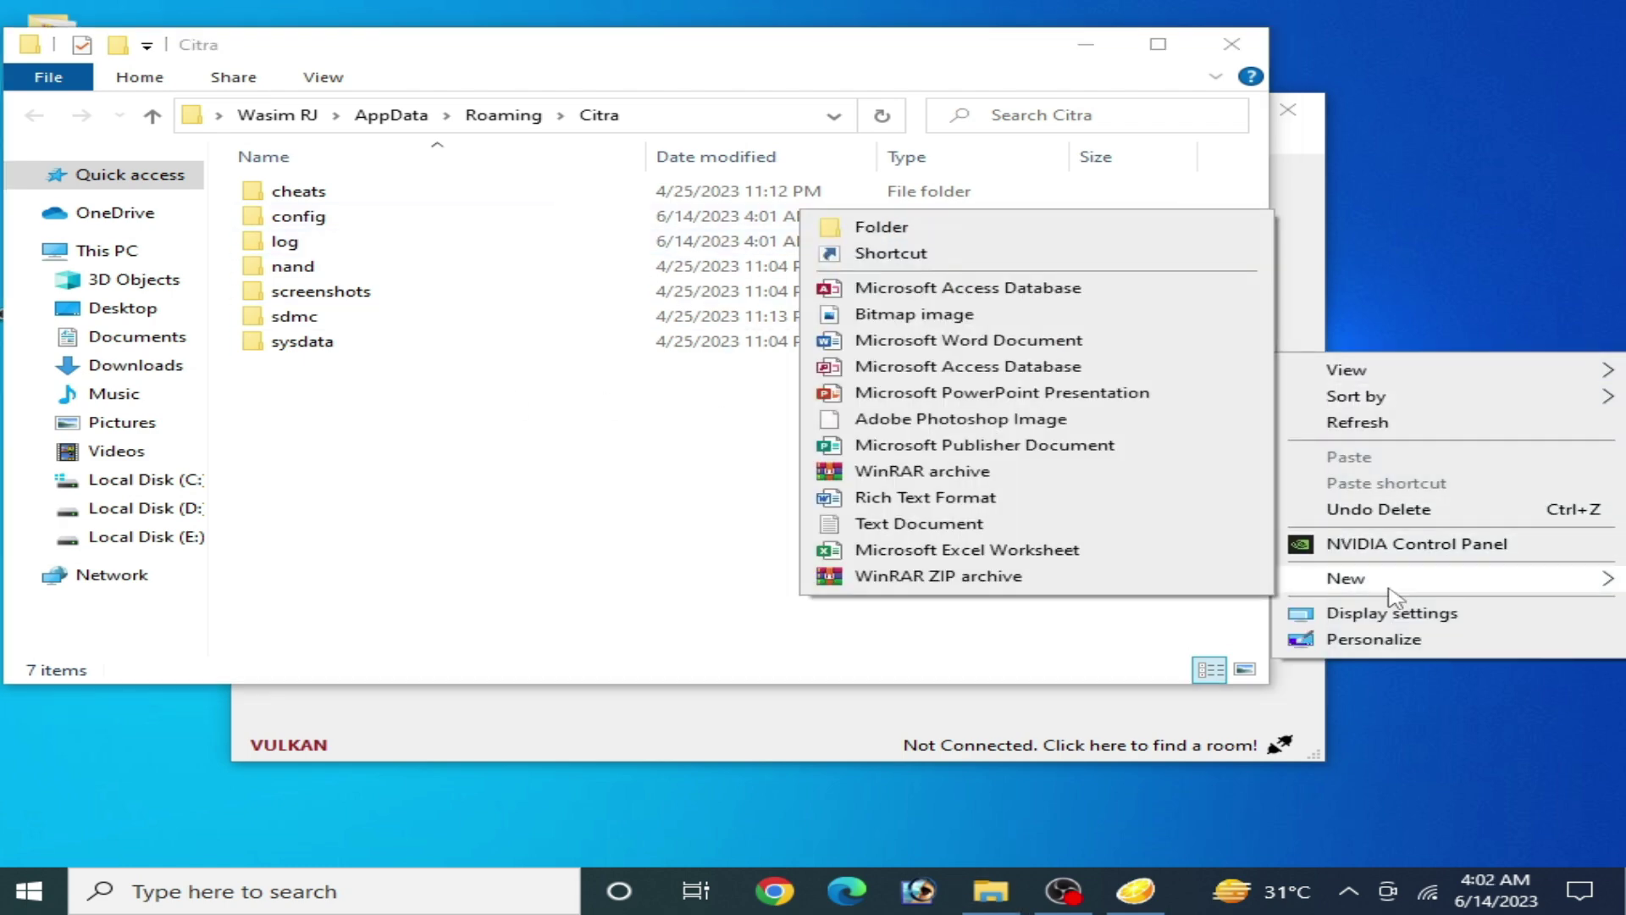
left_click(900, 237)
Cut all seven Citra data folders and close the Citra emulator window.
left_click_drag(272, 382, 340, 195)
right_click(339, 194)
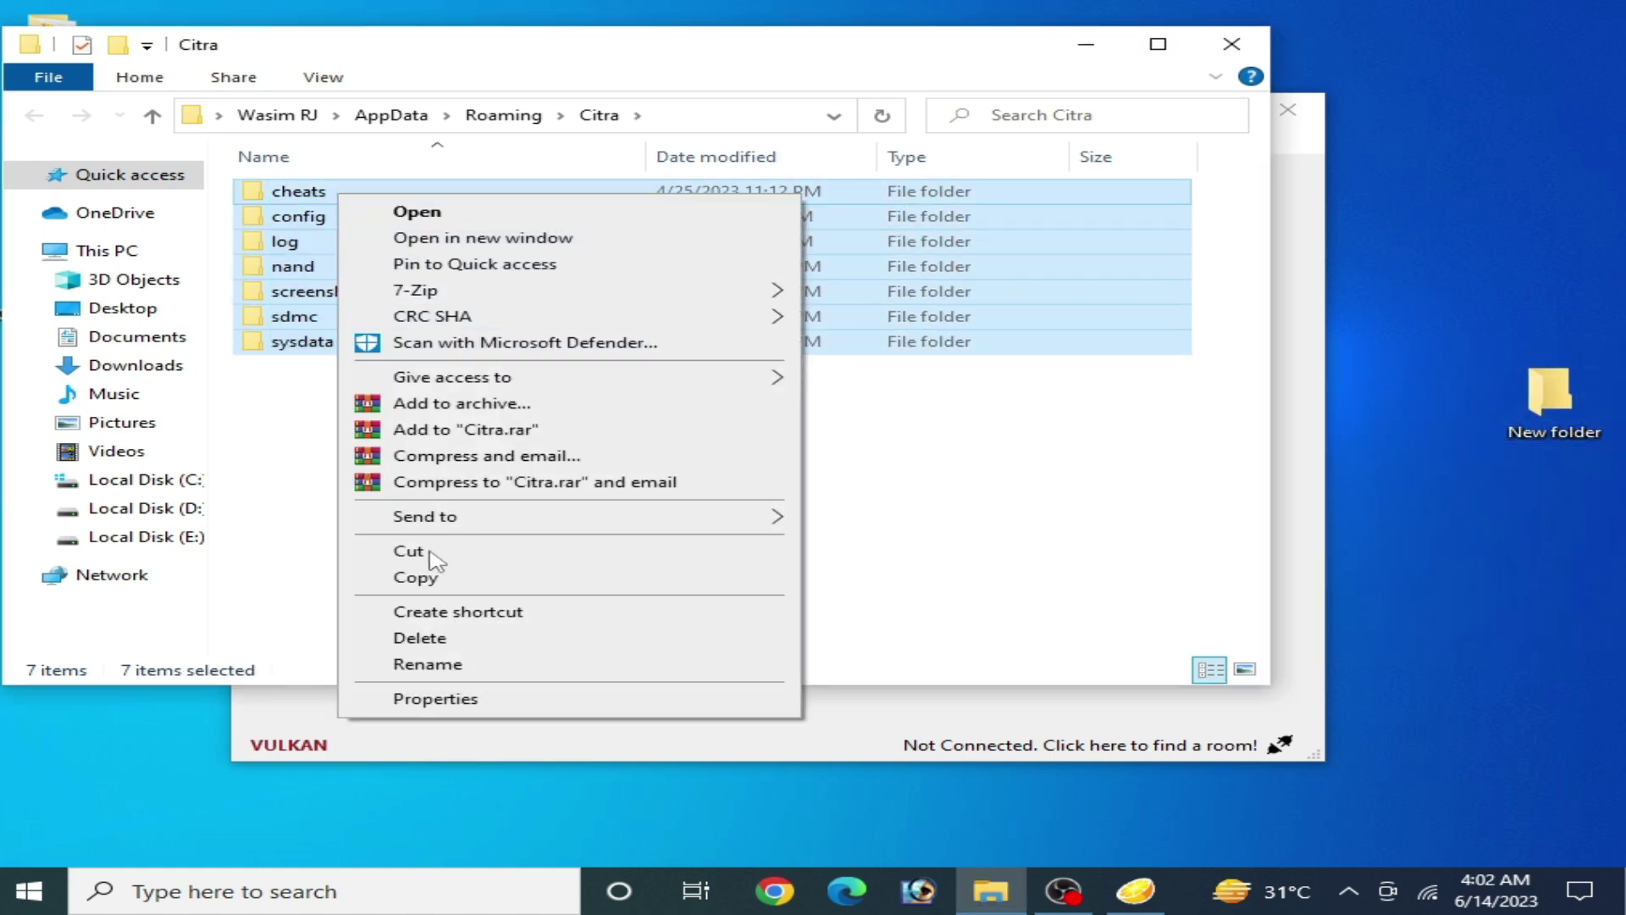
left_click(415, 551)
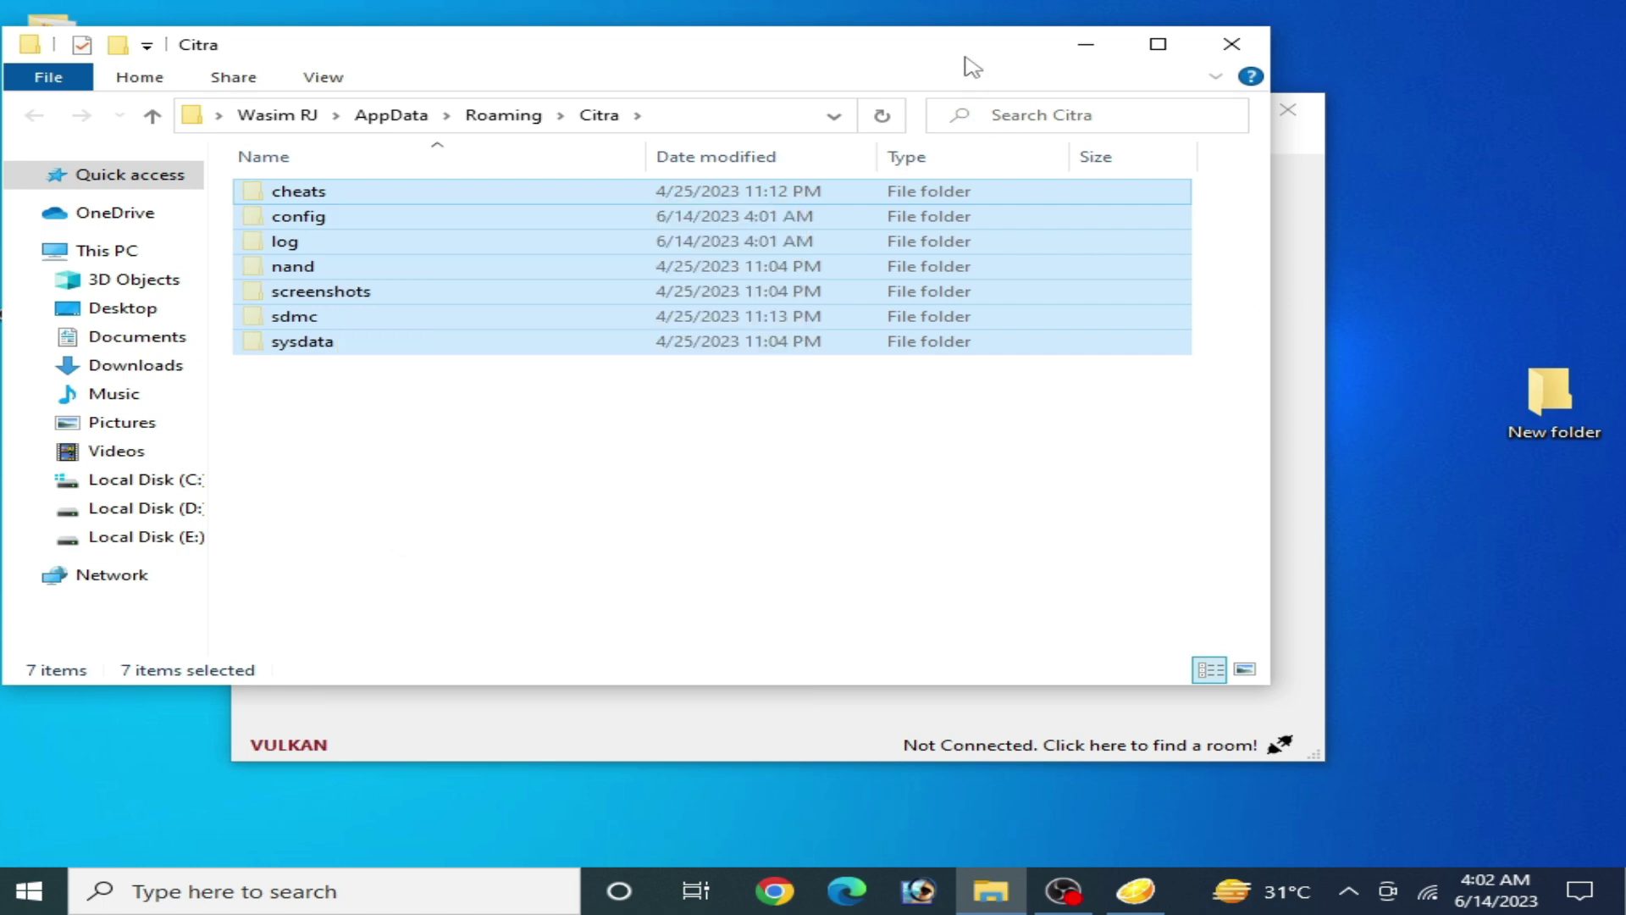
left_click_drag(972, 67, 996, 296)
left_click(1287, 109)
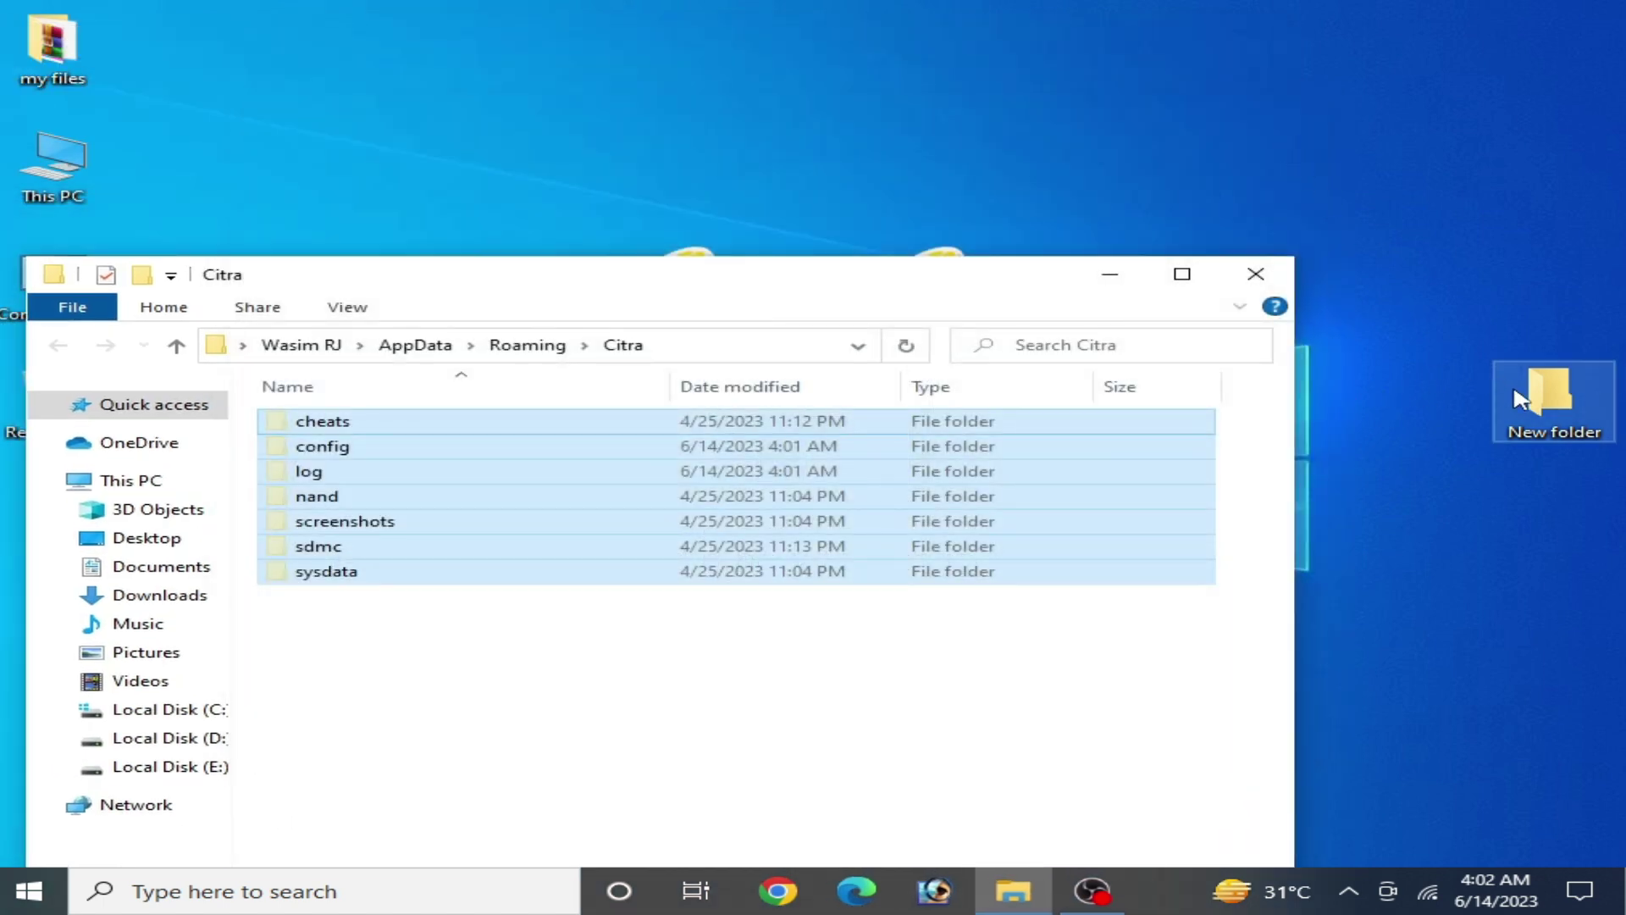
Paste the seven folders into the desktop's New folder and close both Explorer windows.
double_click(1551, 394)
right_click(805, 248)
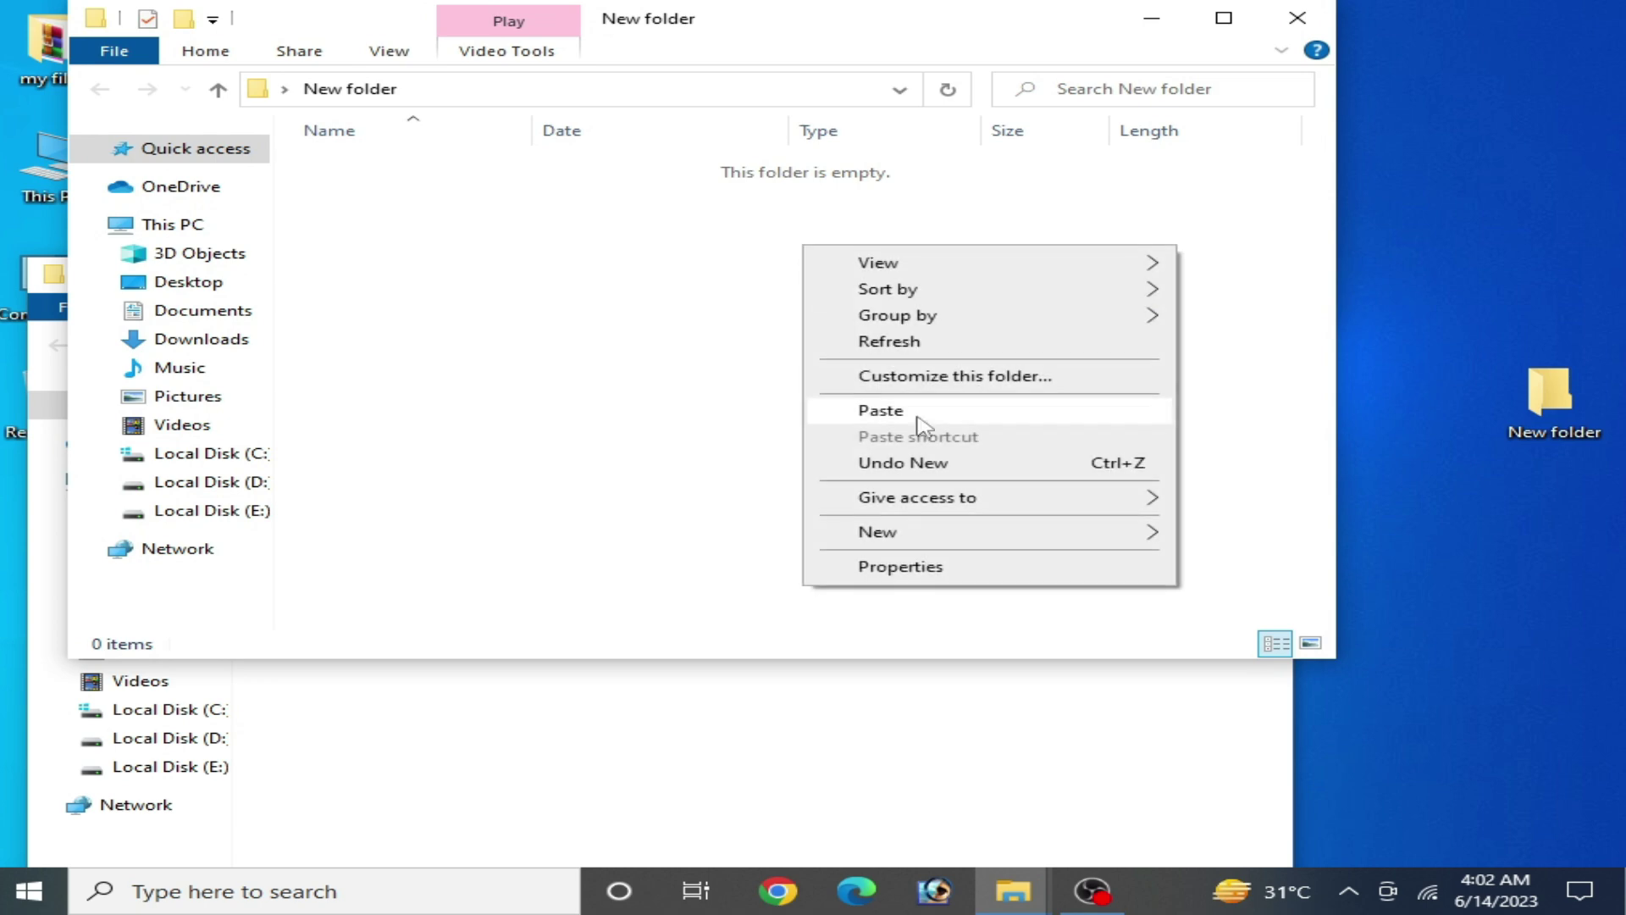
left_click(881, 410)
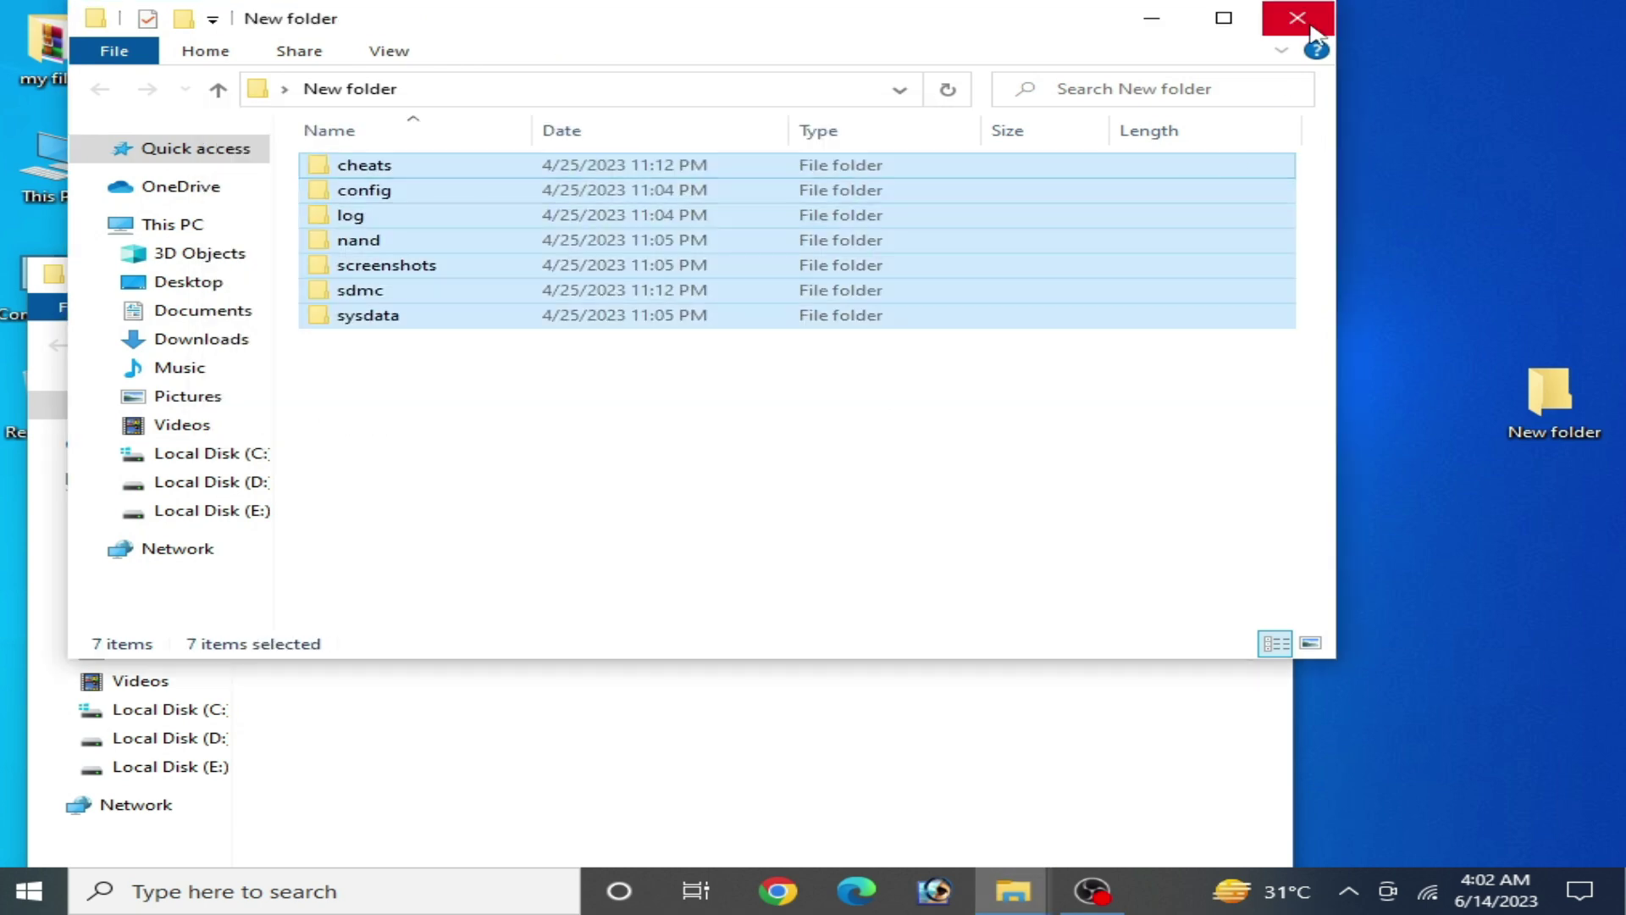
left_click(1298, 18)
left_click(1255, 273)
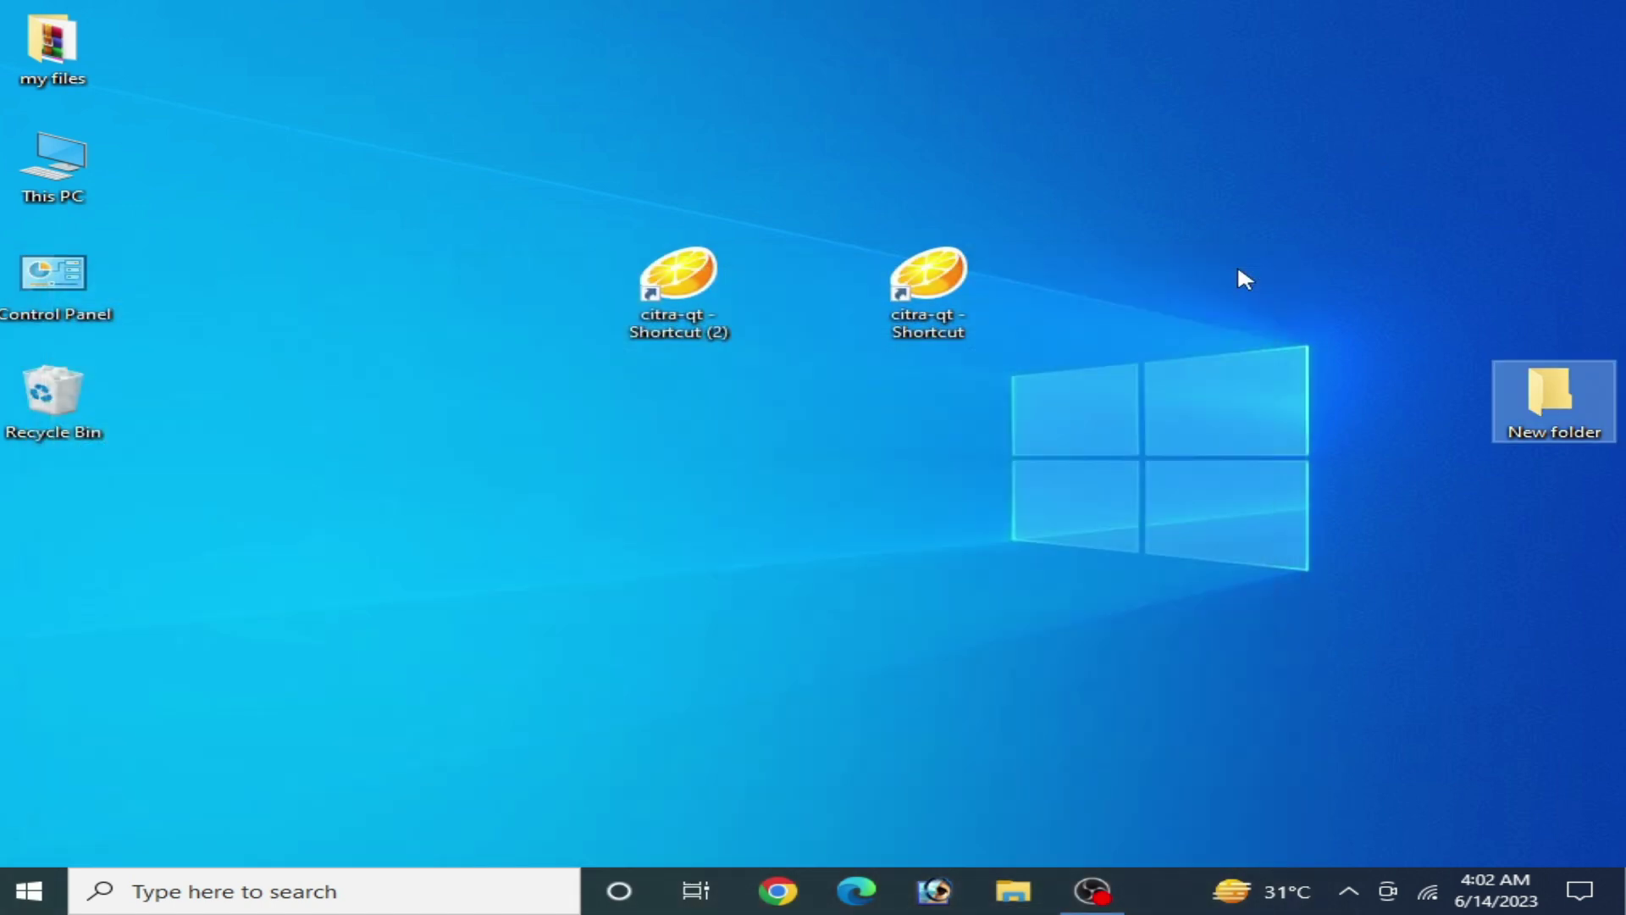
Launch citra-qt, accept telemetry, and keep internal resolution at Native (400x240) in Graphics settings.
right_click(925, 309)
left_click(1008, 255)
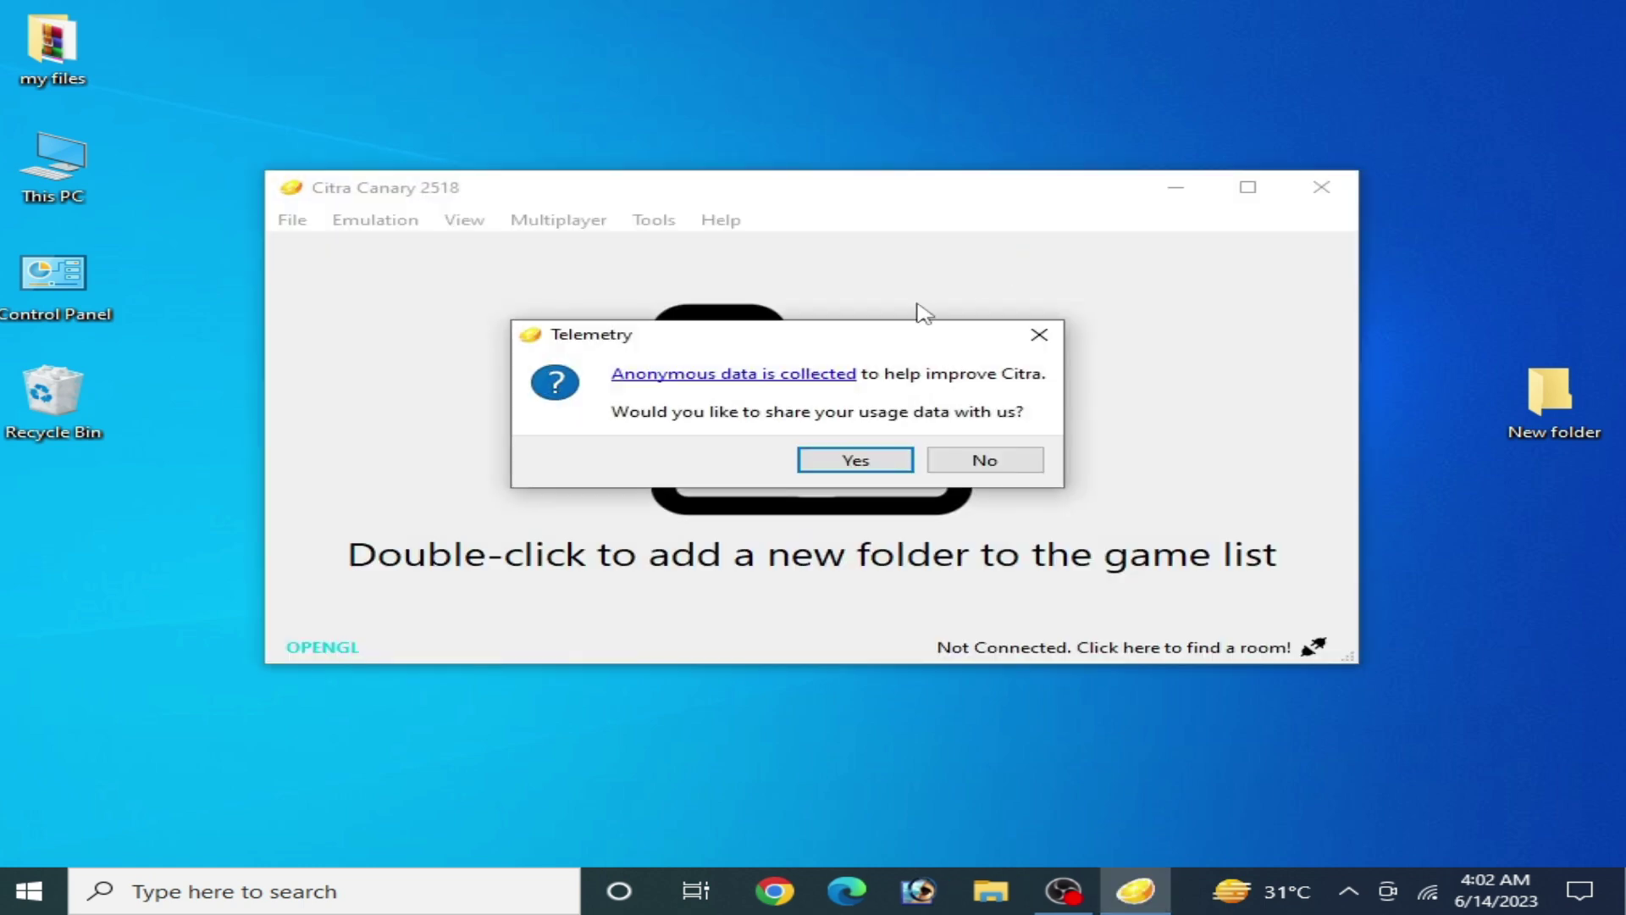
left_click(855, 459)
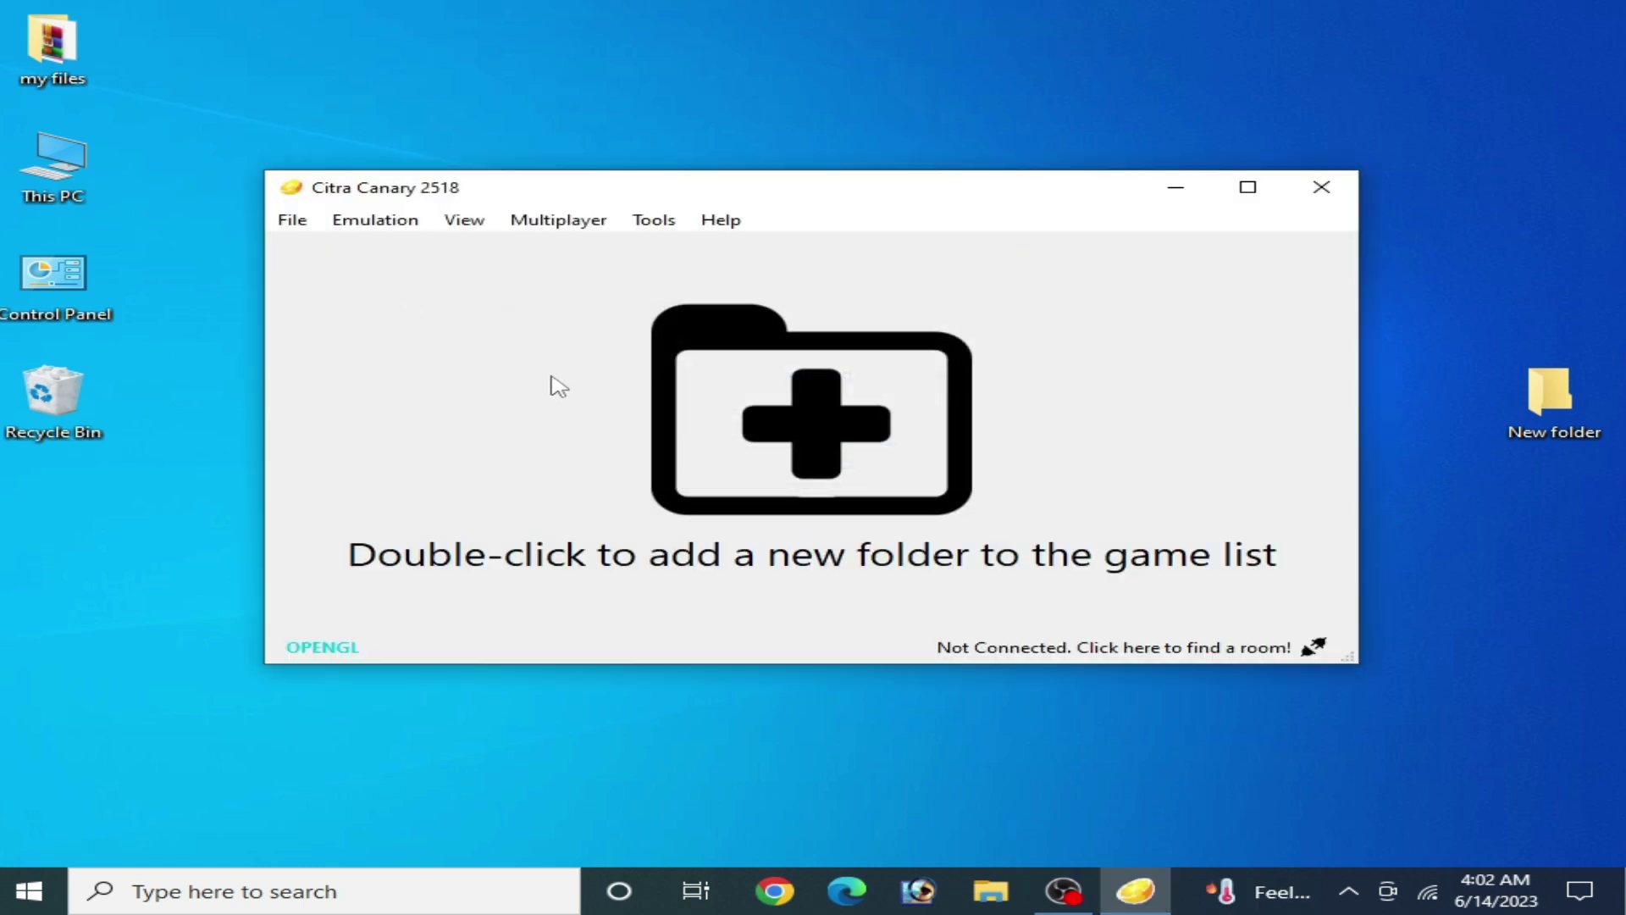
left_click(360, 222)
left_click(405, 401)
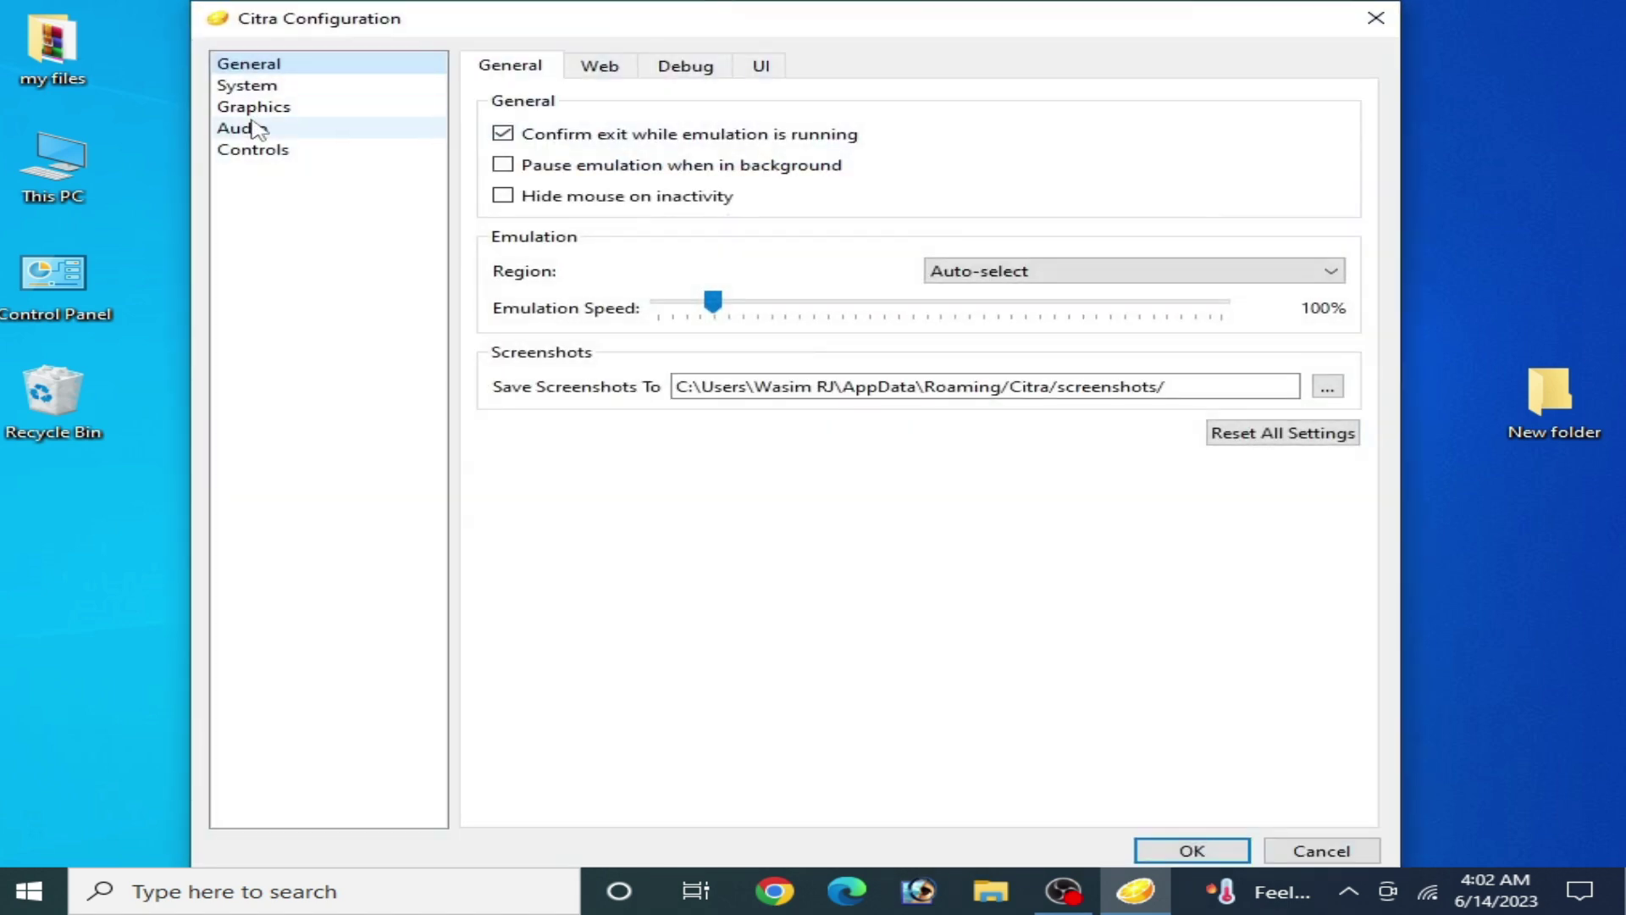
left_click(270, 111)
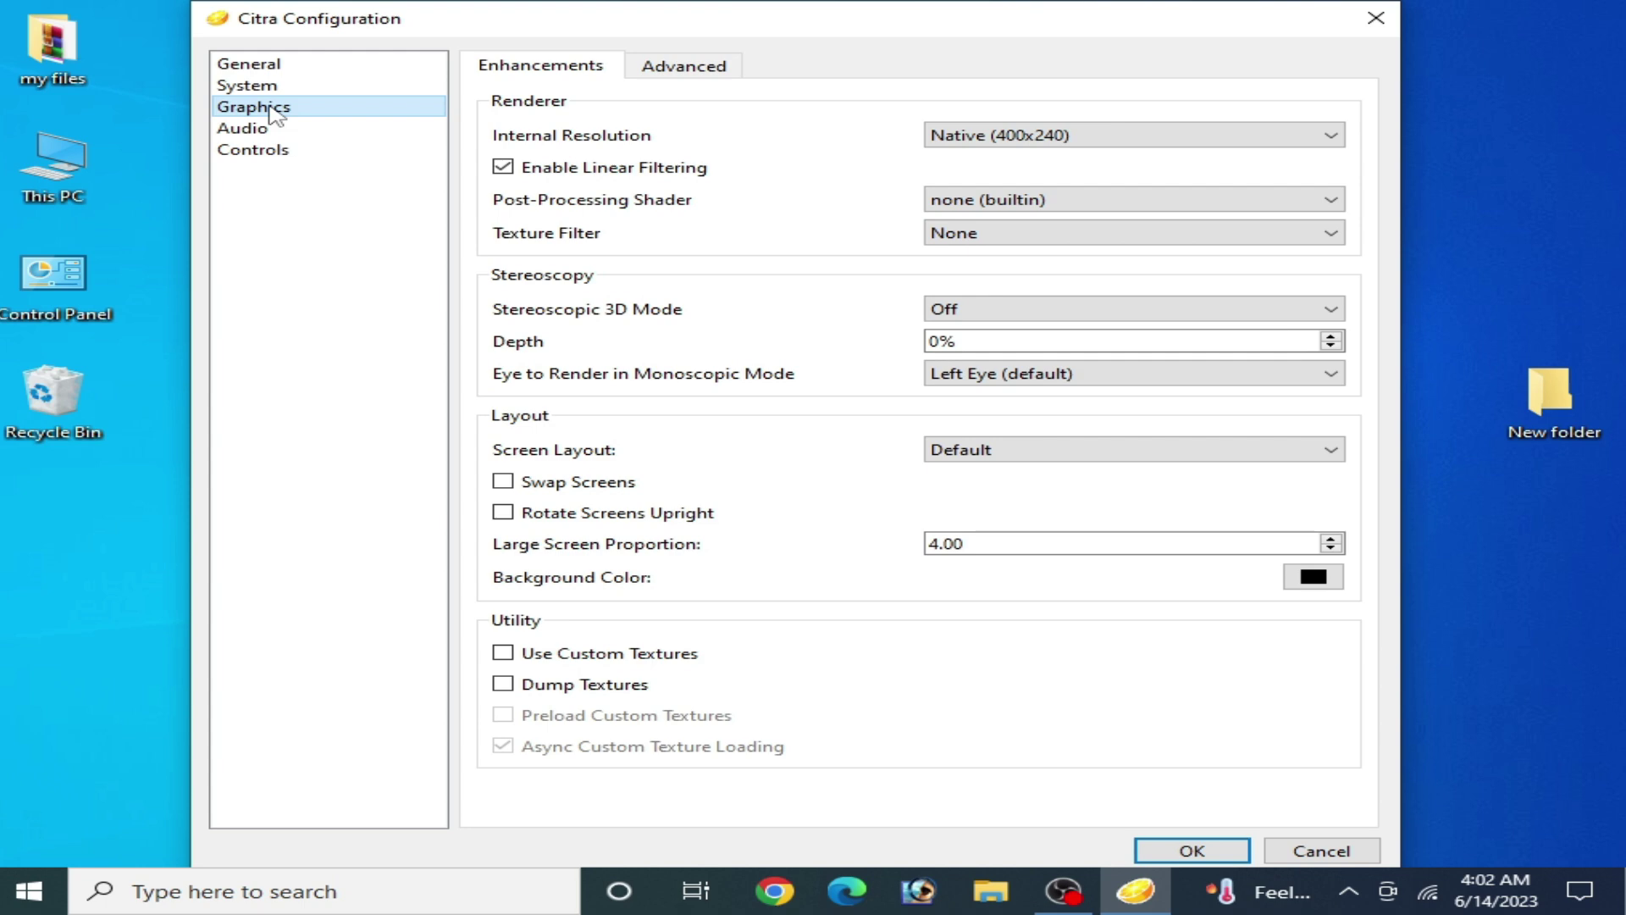
left_click(1017, 137)
left_click(978, 179)
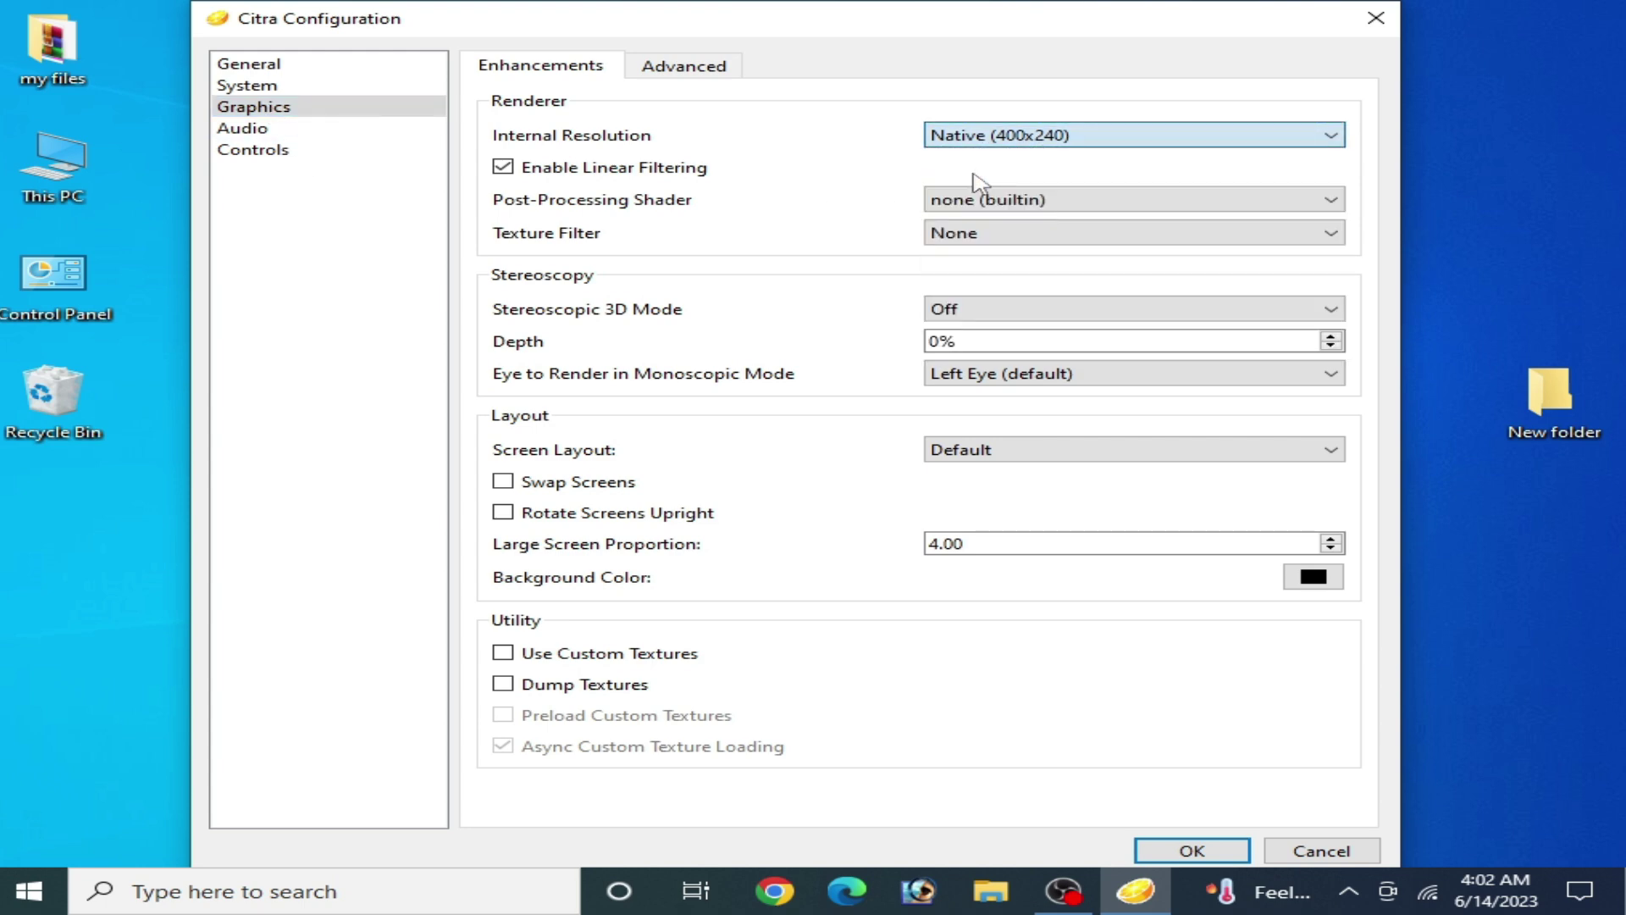
Set the Graphics API to Vulkan on the Advanced graphics page.
left_click(709, 73)
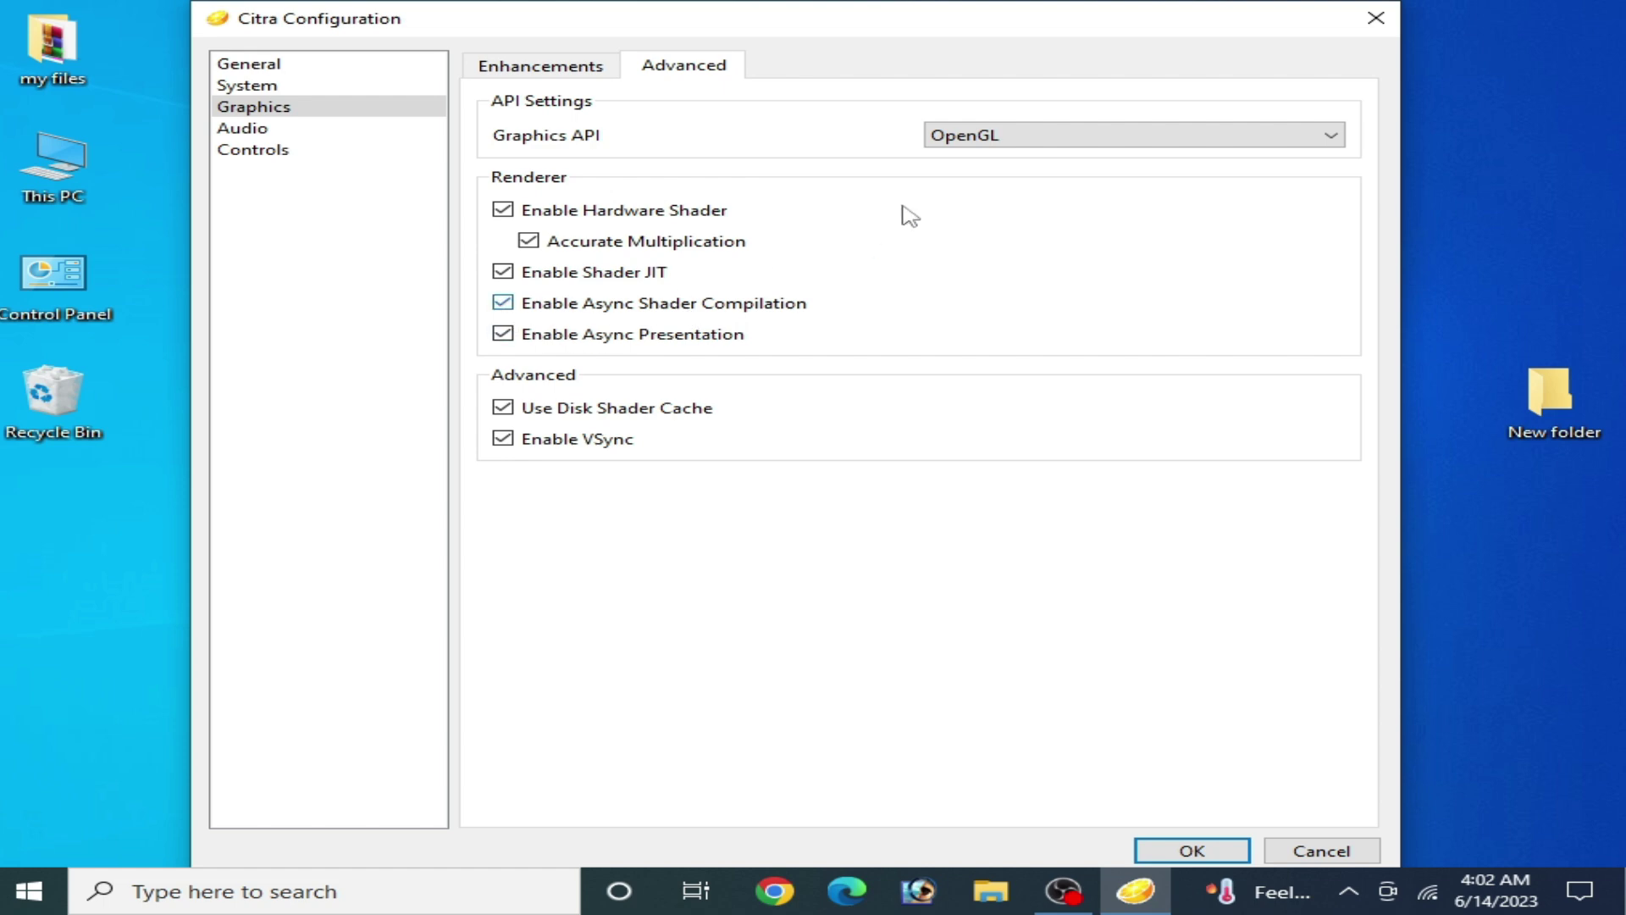
left_click(989, 136)
left_click(1029, 204)
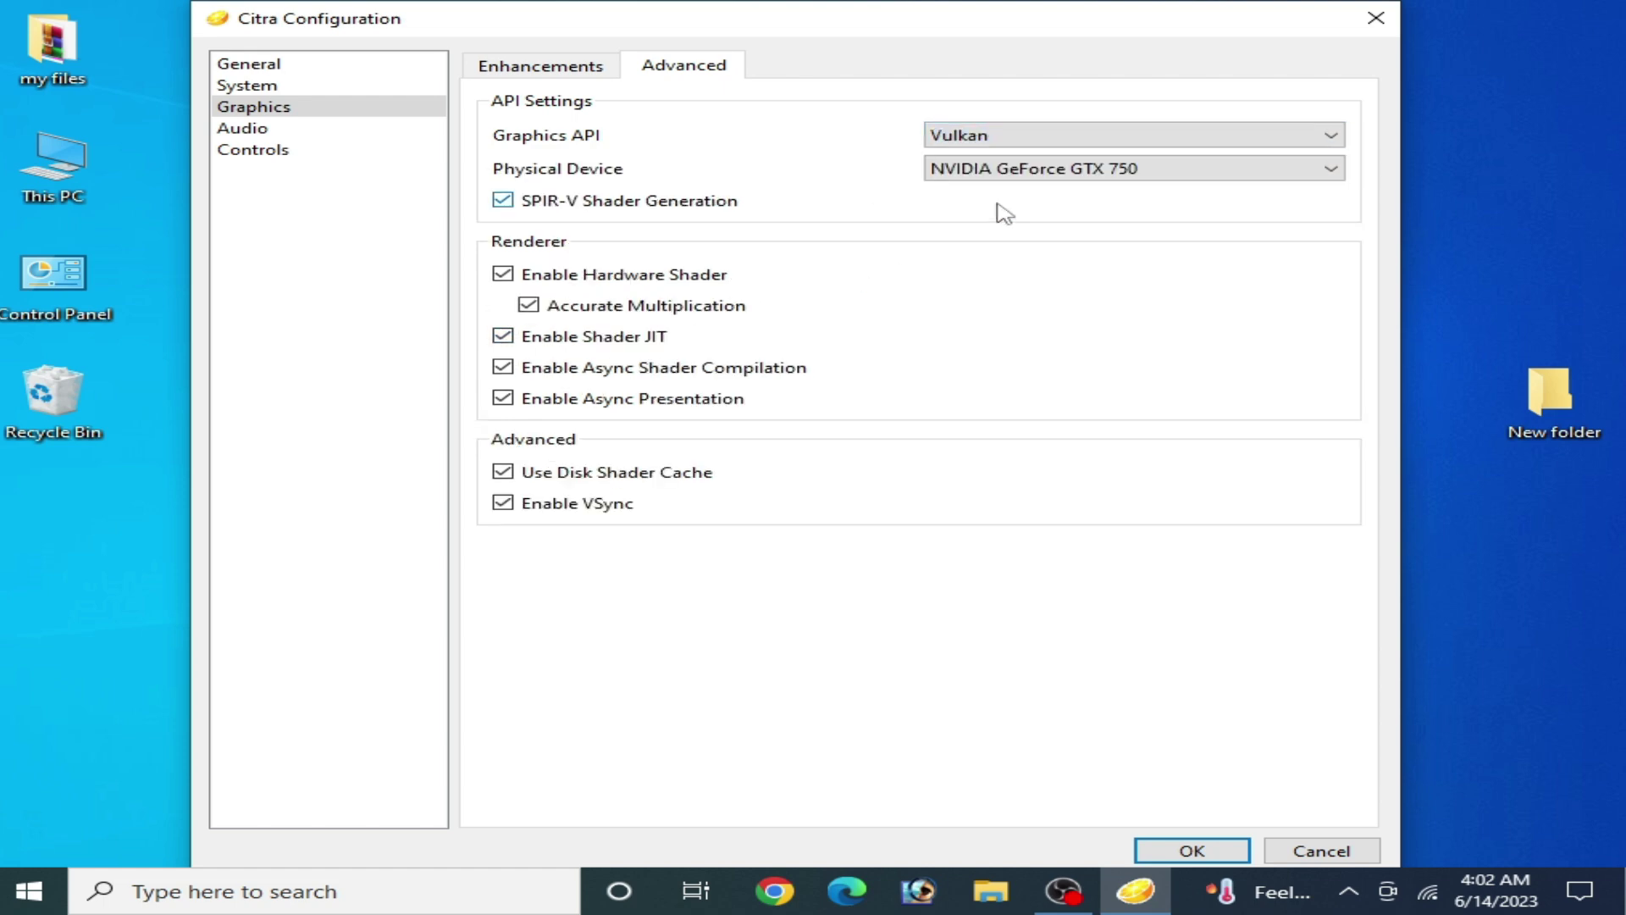
left_click(522, 74)
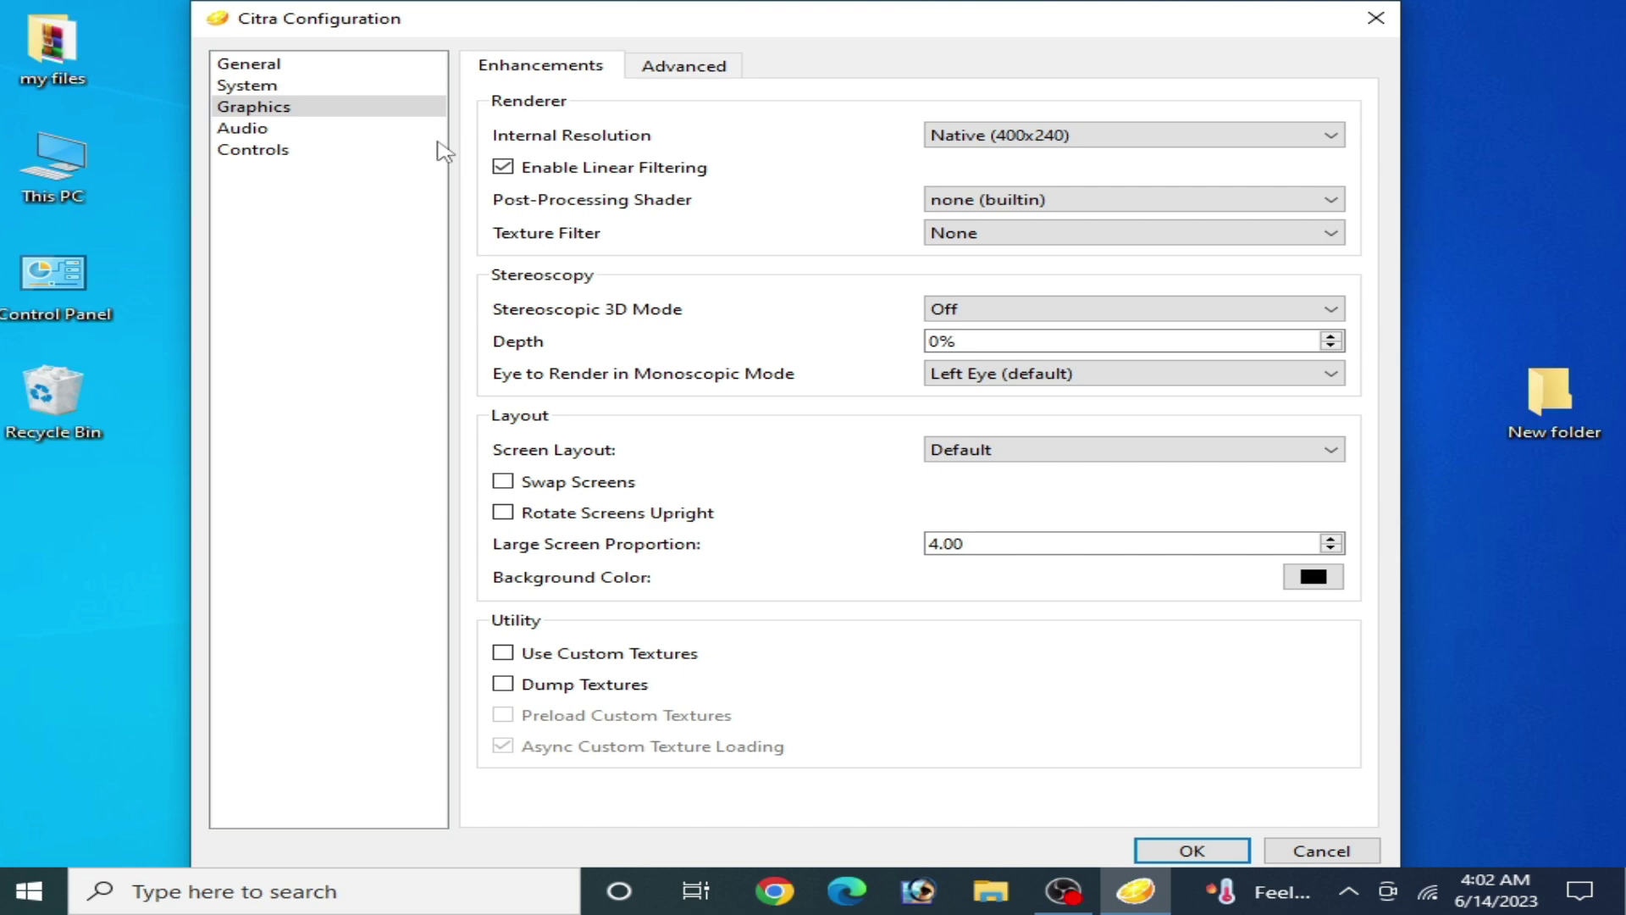
Keep Region on Auto-select, review System, Audio and Controls pages, and save with OK.
left_click(244, 65)
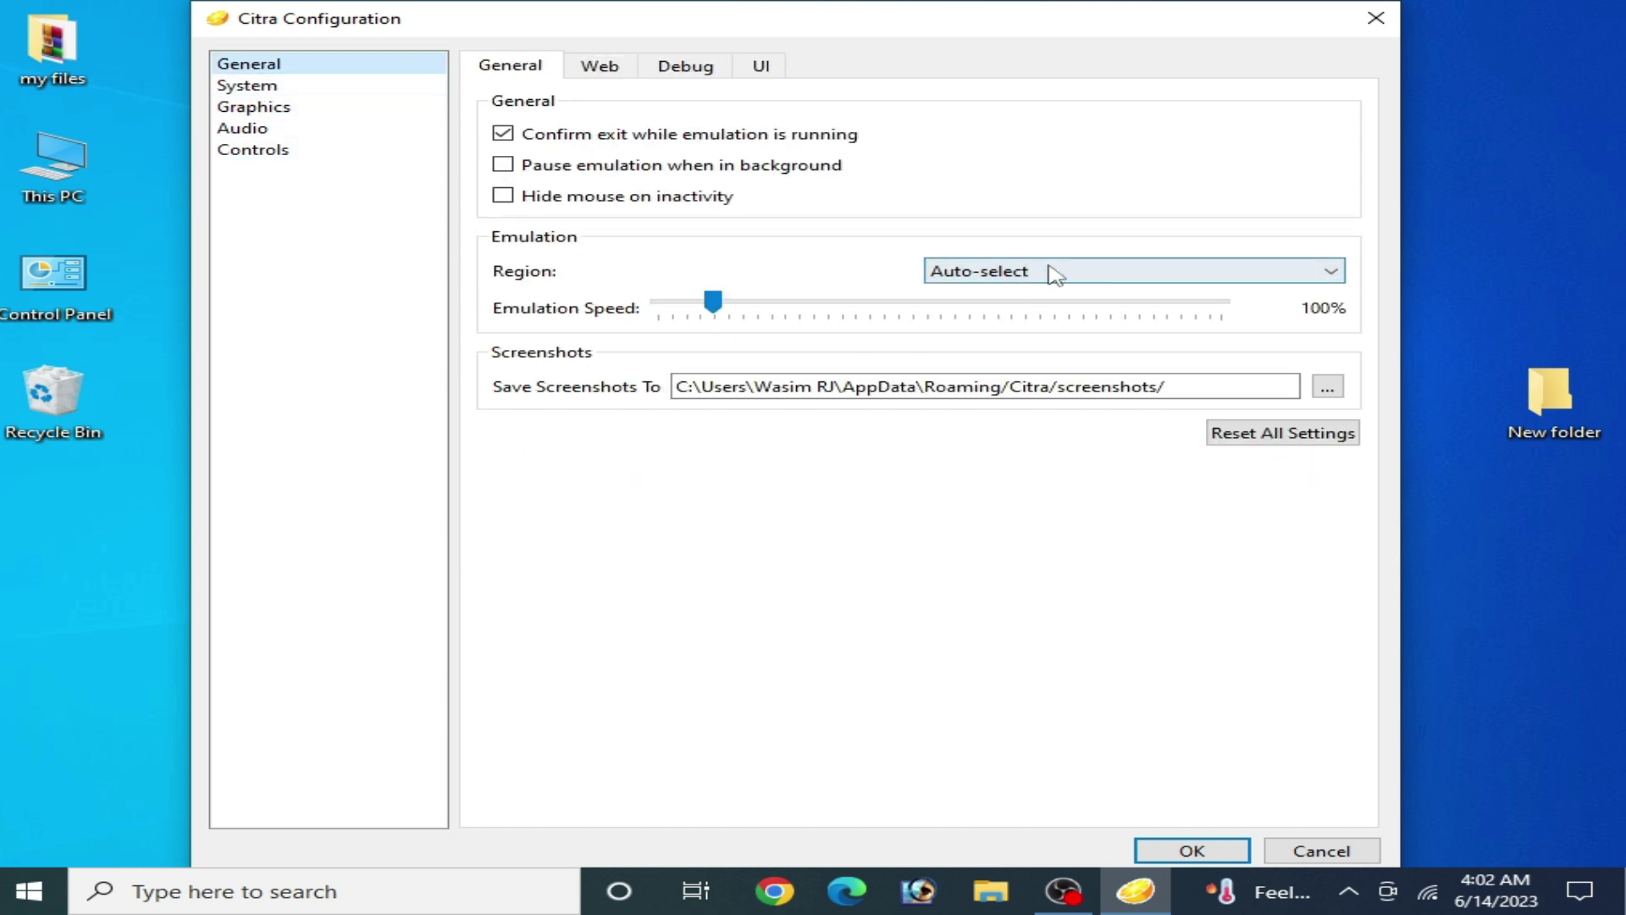
left_click(1054, 271)
left_click(1047, 271)
left_click(244, 88)
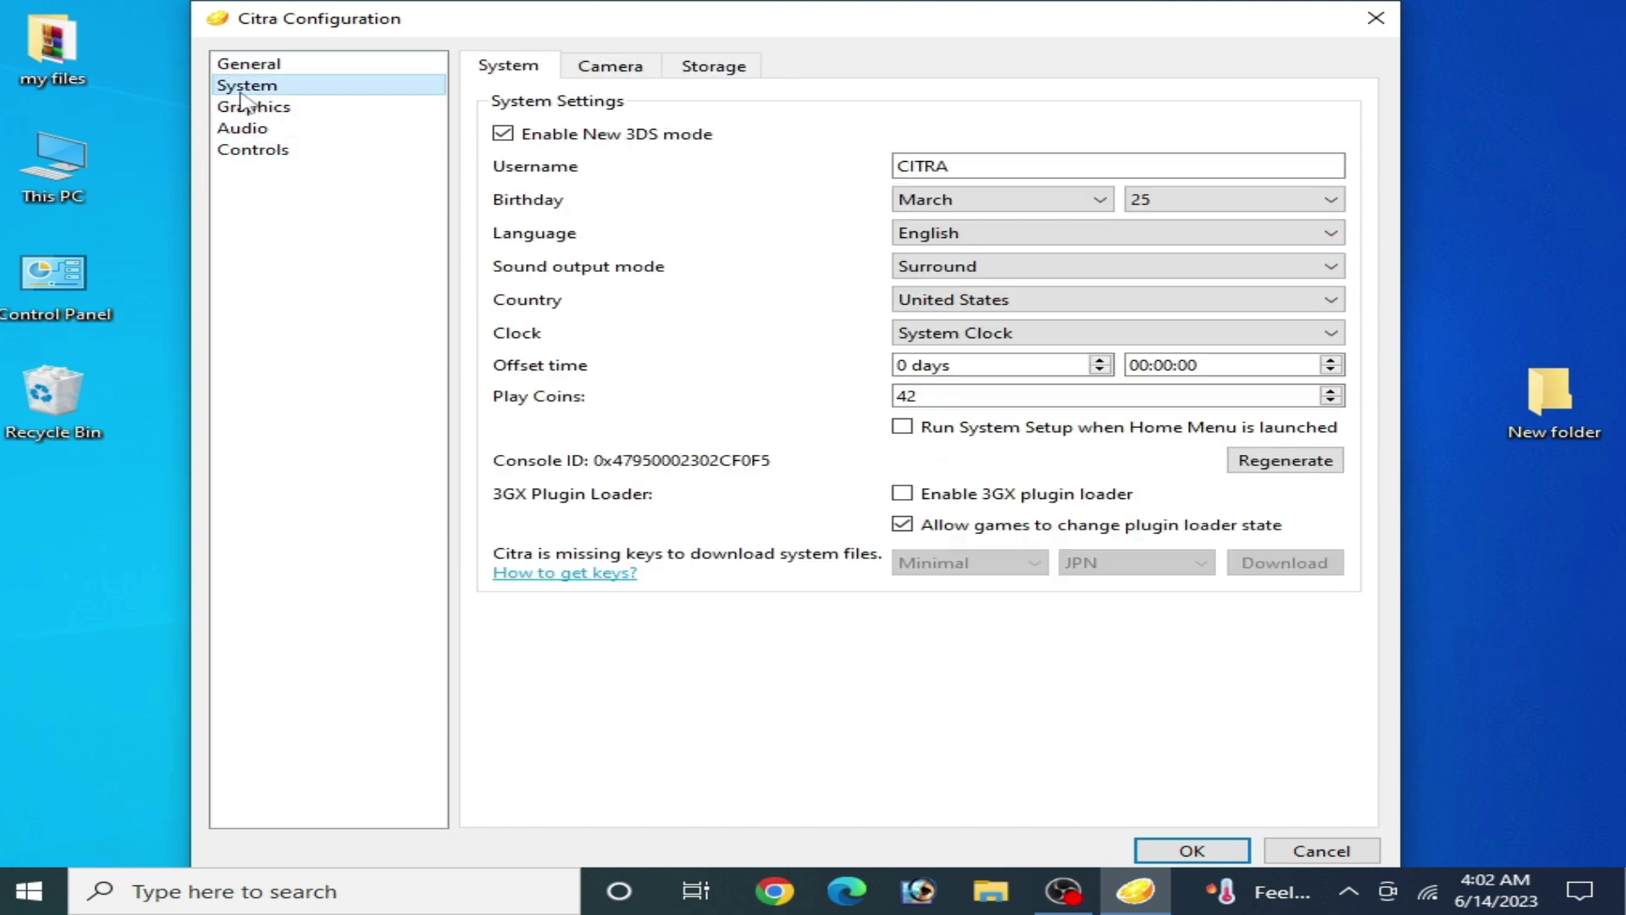
left_click(246, 127)
left_click(247, 151)
left_click(251, 134)
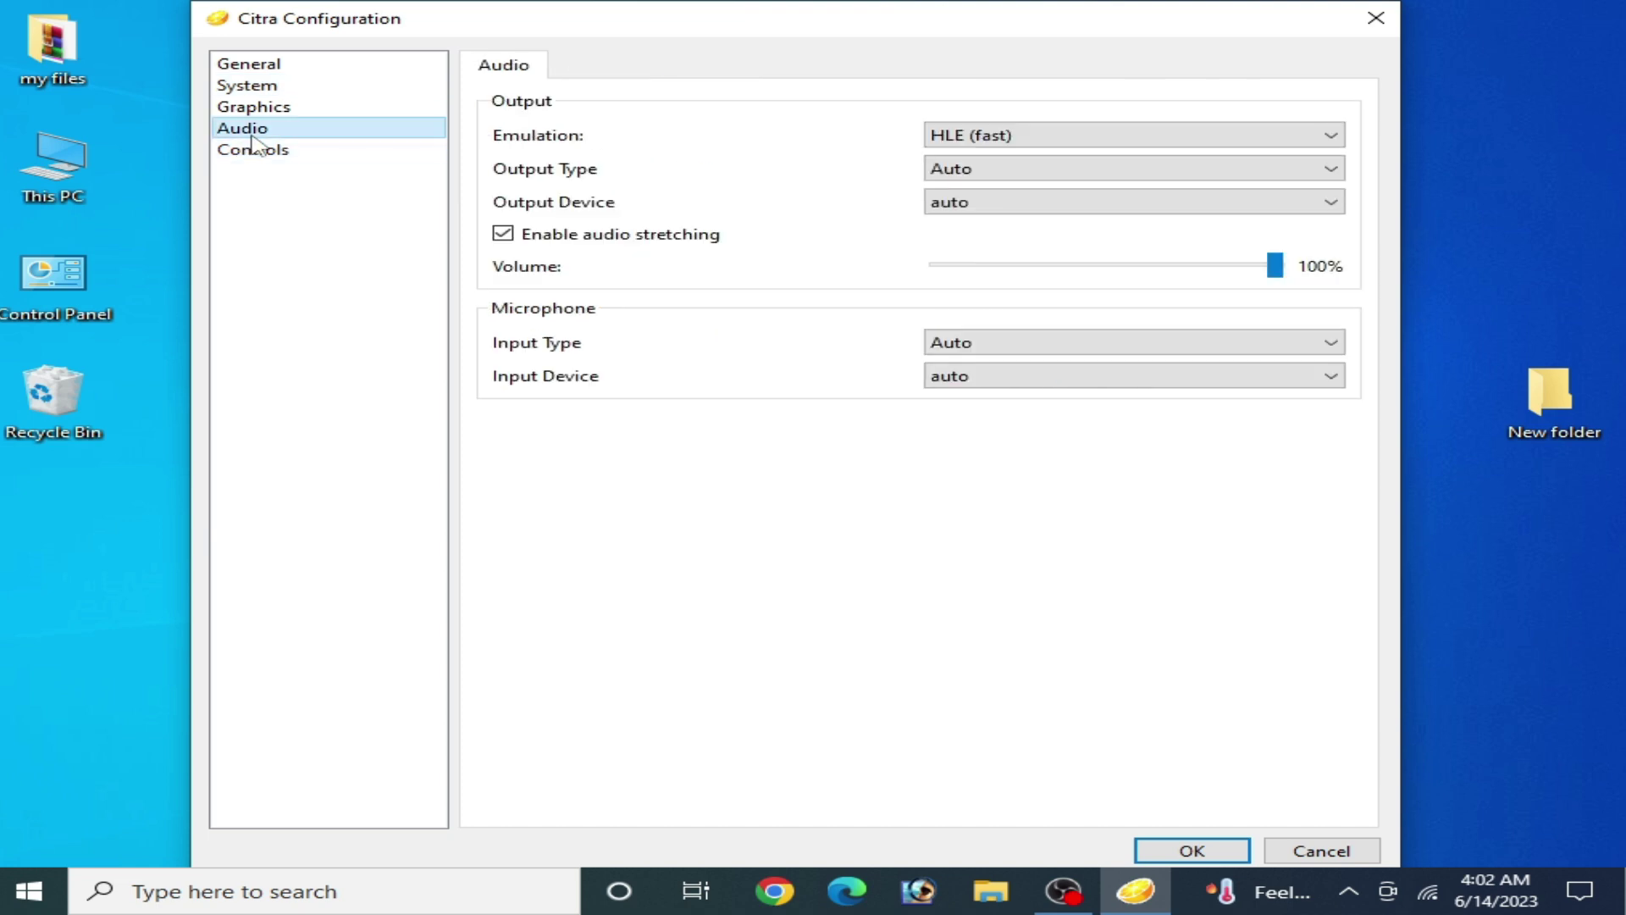
left_click(1195, 852)
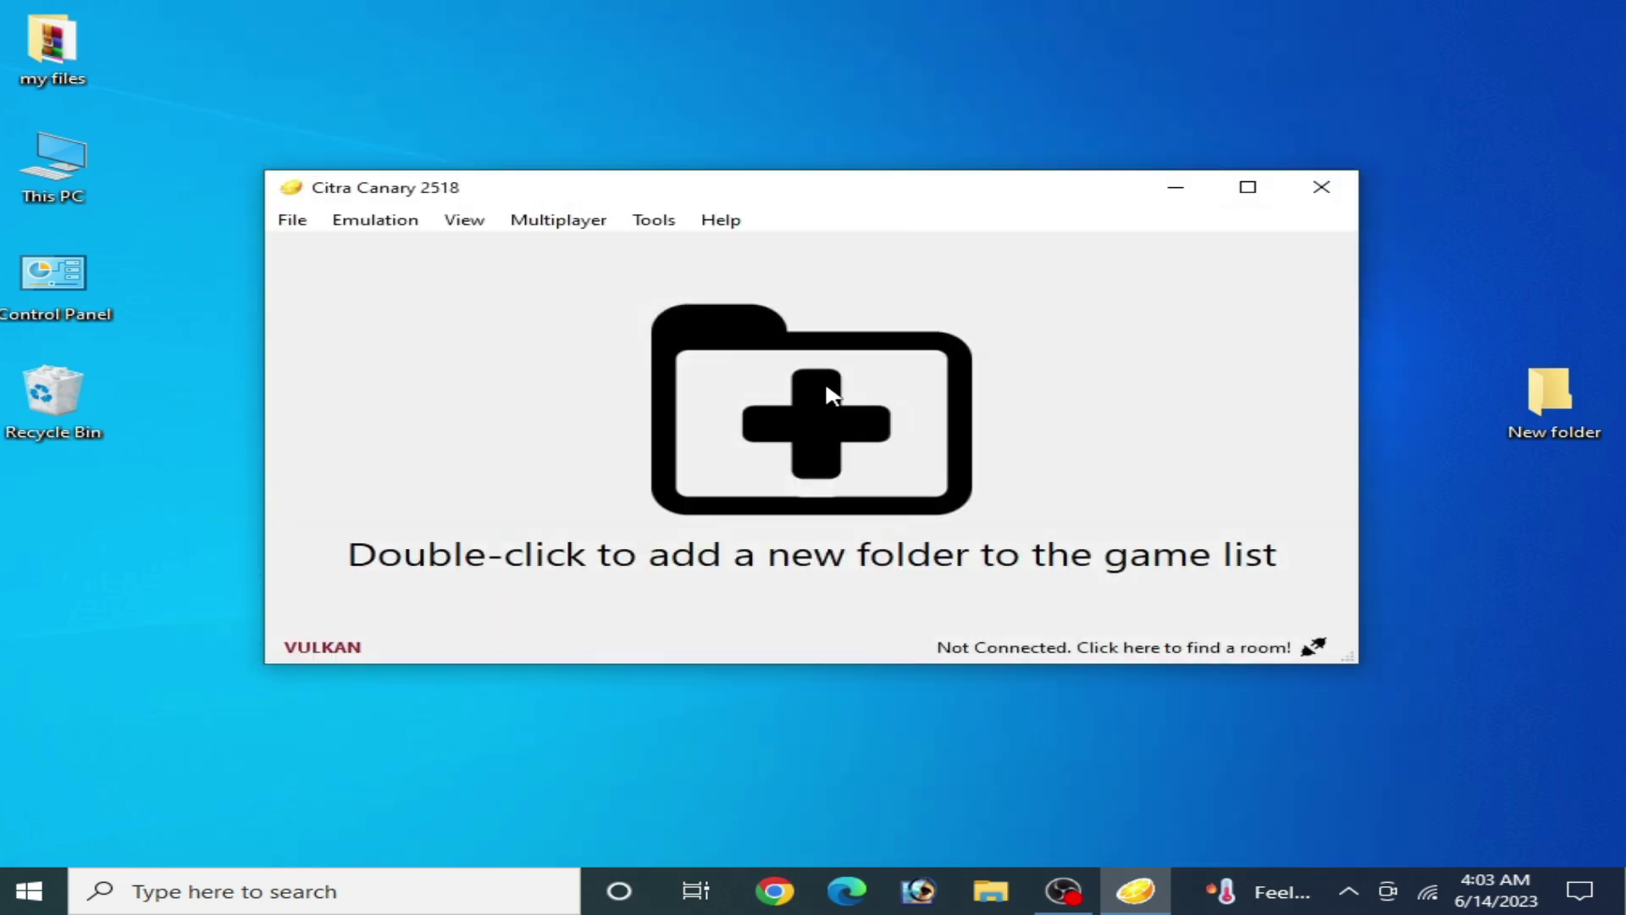
Launch NVIDIA Control Panel from the desktop menu and open Configure Surround, PhysX.
right_click(836, 129)
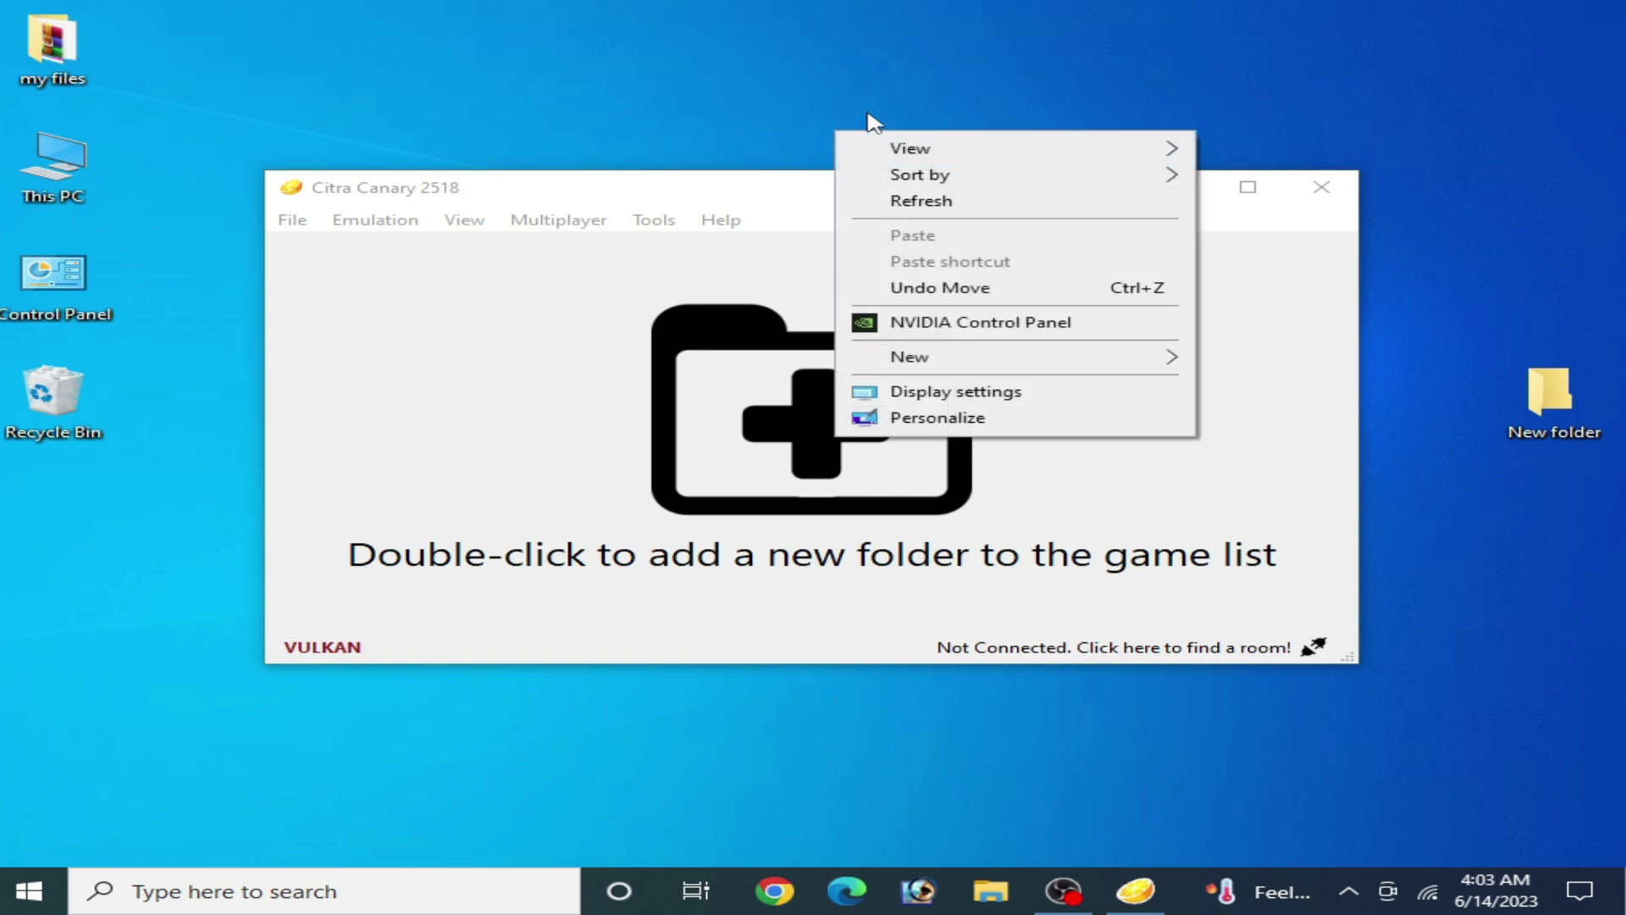
left_click(955, 324)
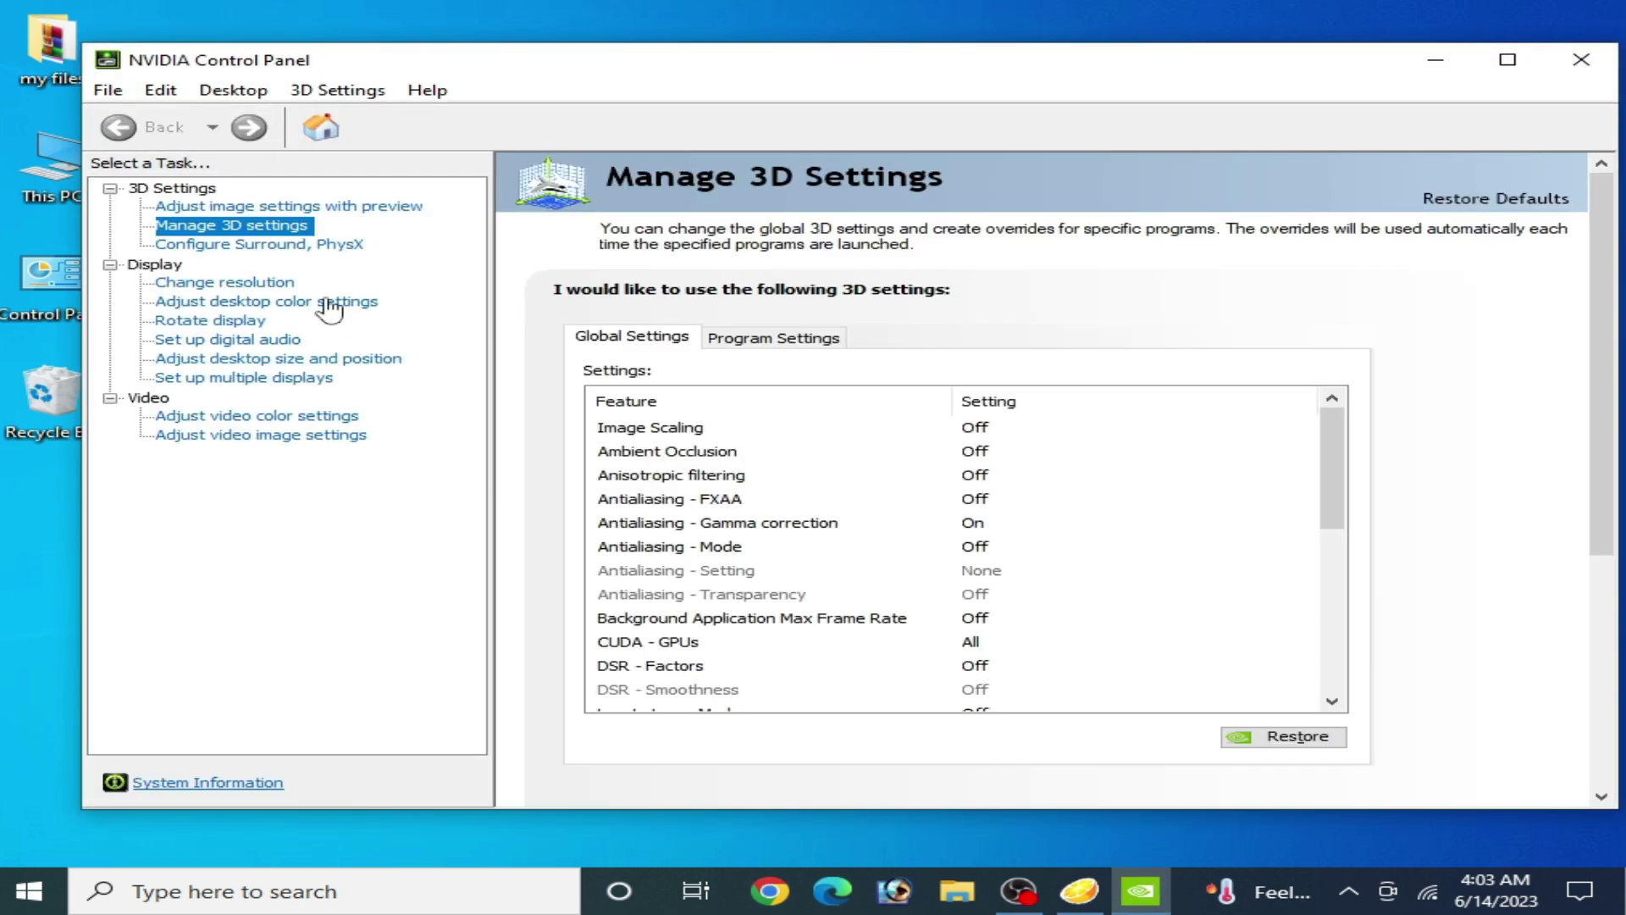
left_click(262, 245)
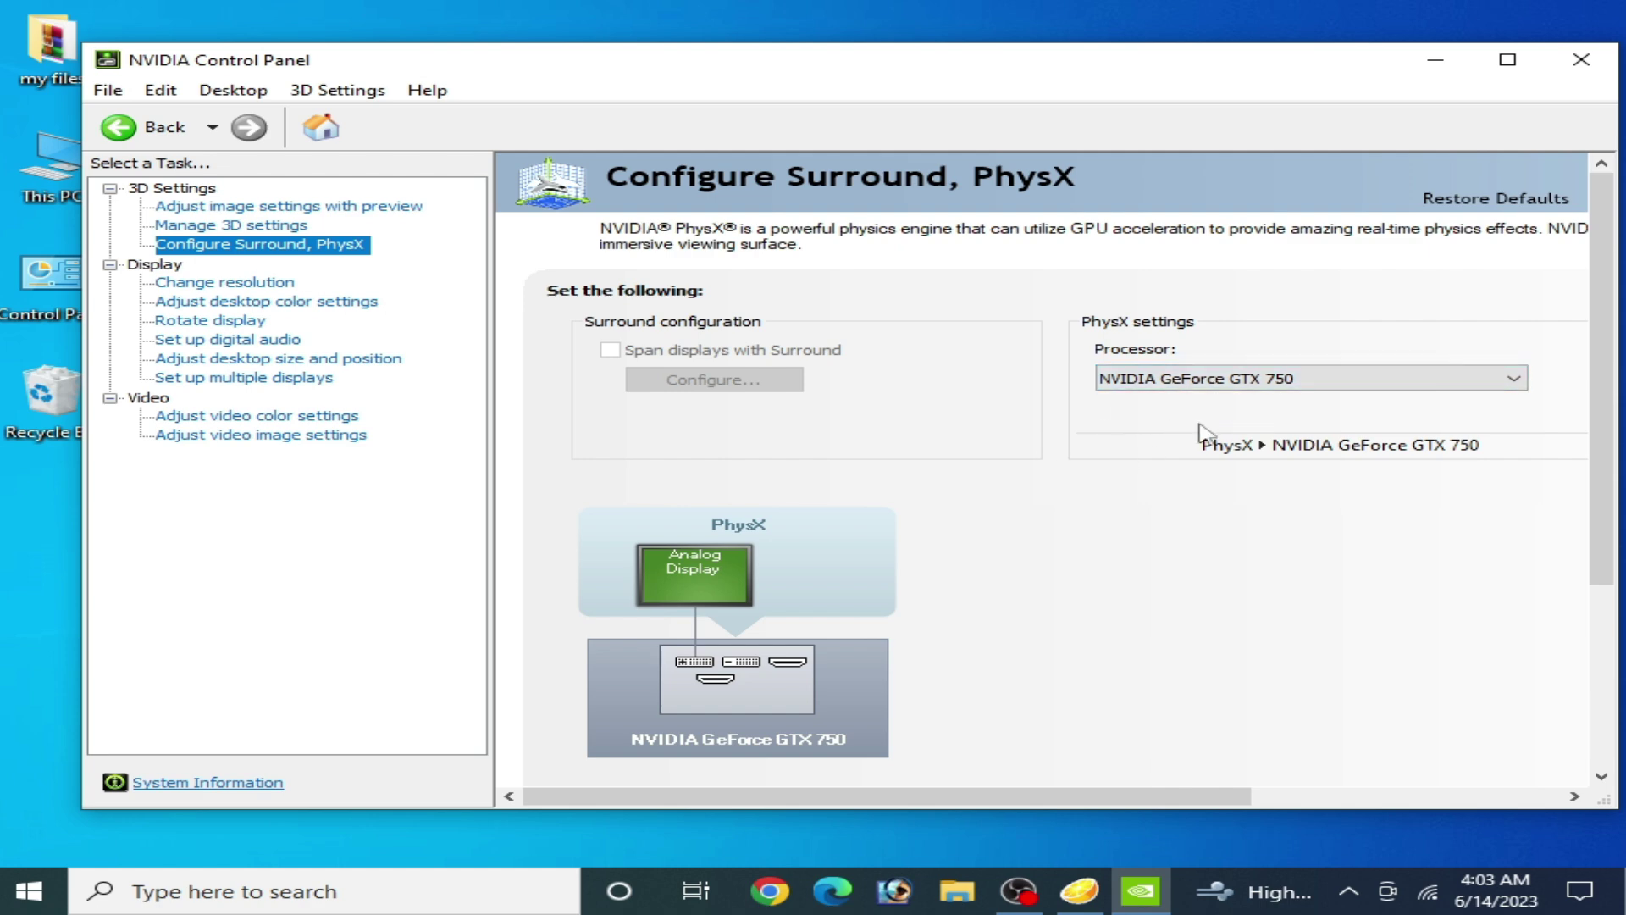
Switch the PhysX processor briefly to CPU, then back to the NVIDIA GeForce GTX 750.
left_click(1173, 386)
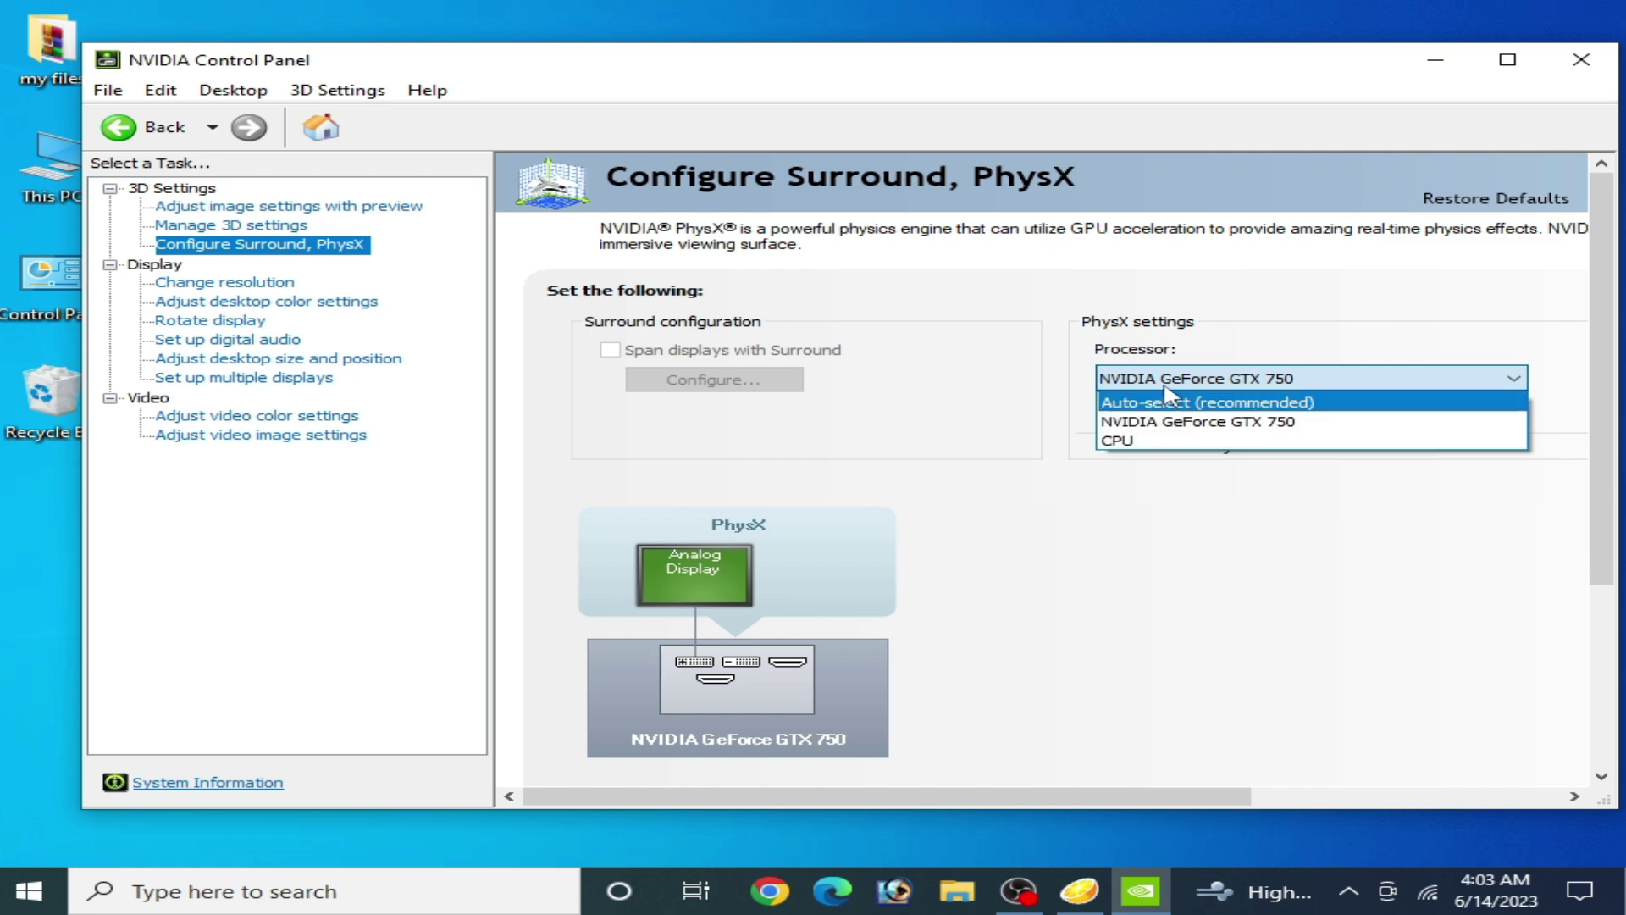
left_click(1118, 440)
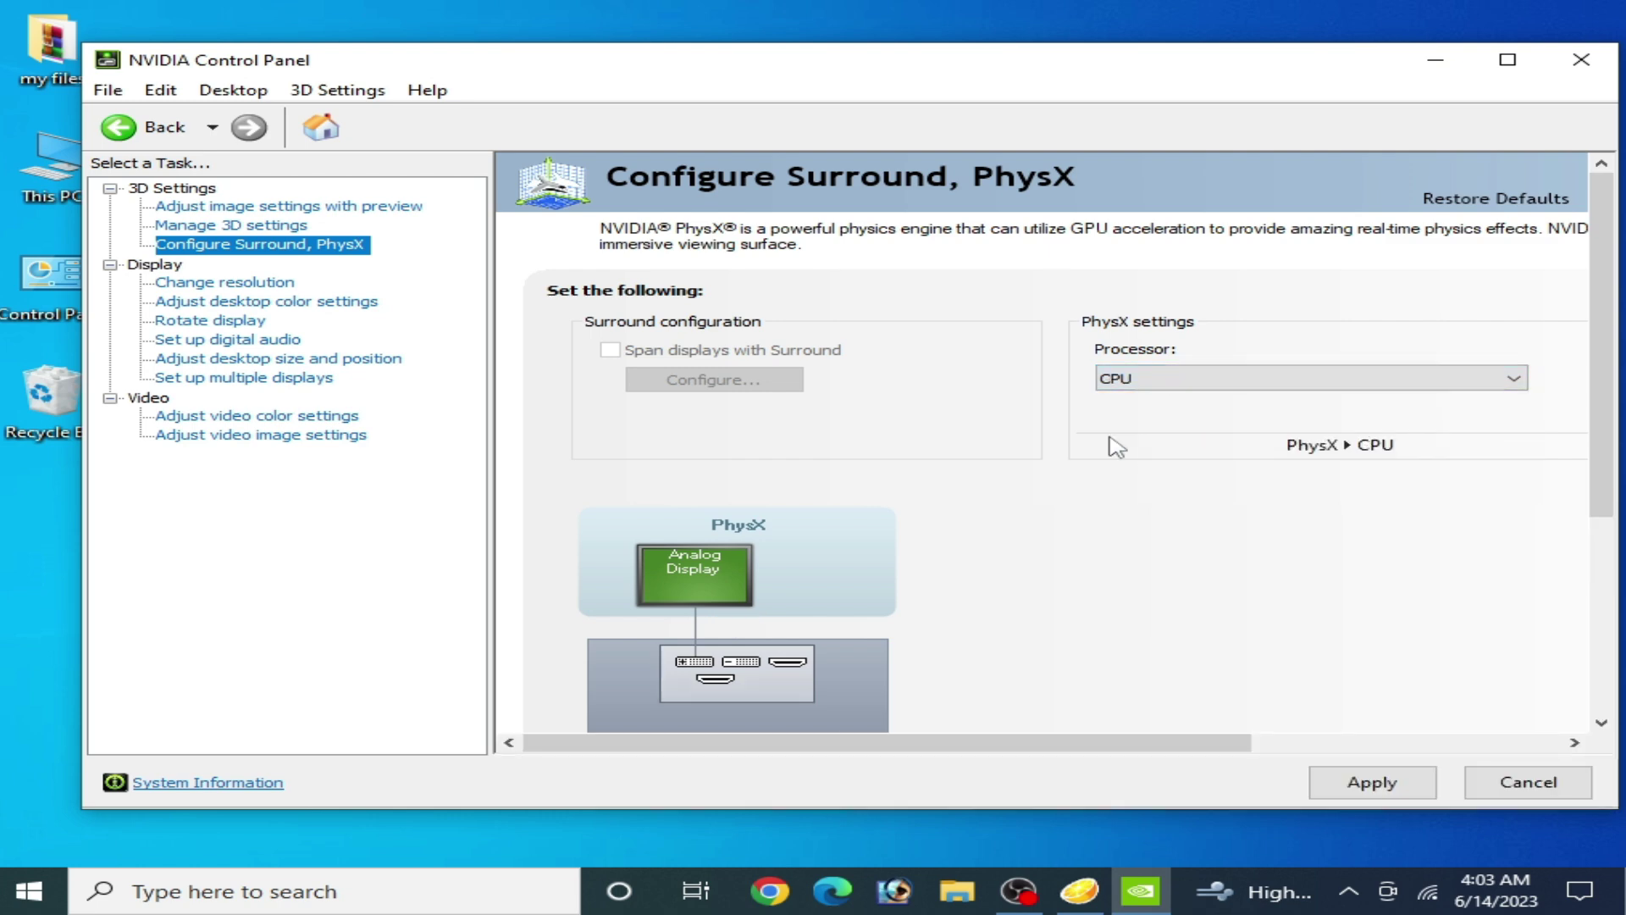
left_click(1165, 386)
left_click(1190, 422)
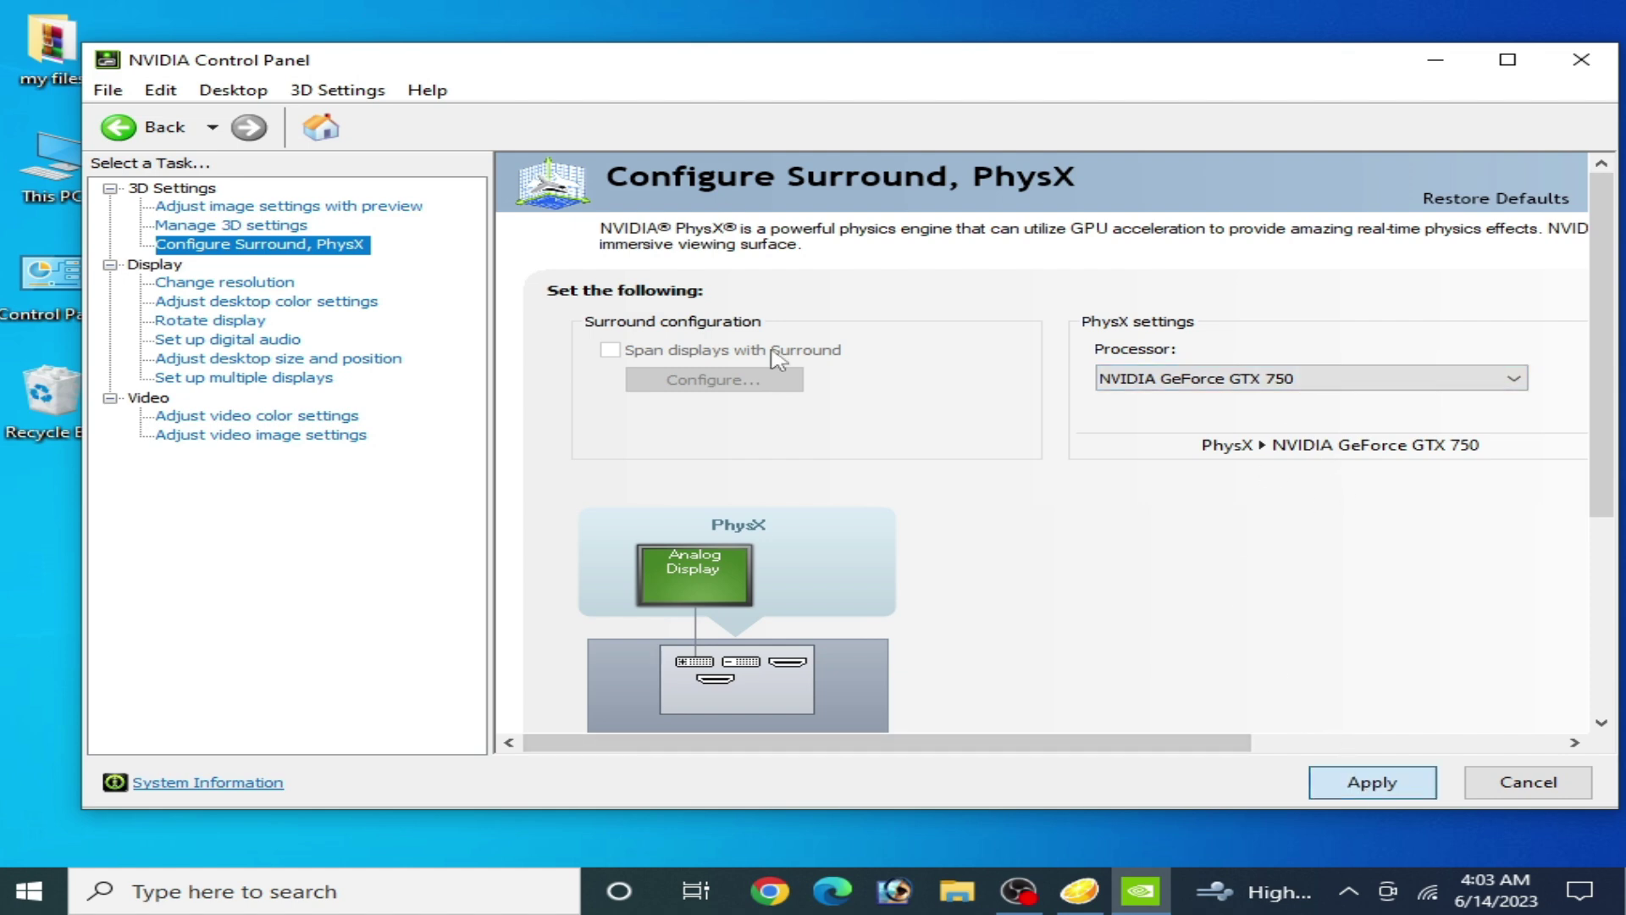
On Adjust image settings with preview, try the preference slider, then choose Use the advanced 3D image settings.
left_click(245, 210)
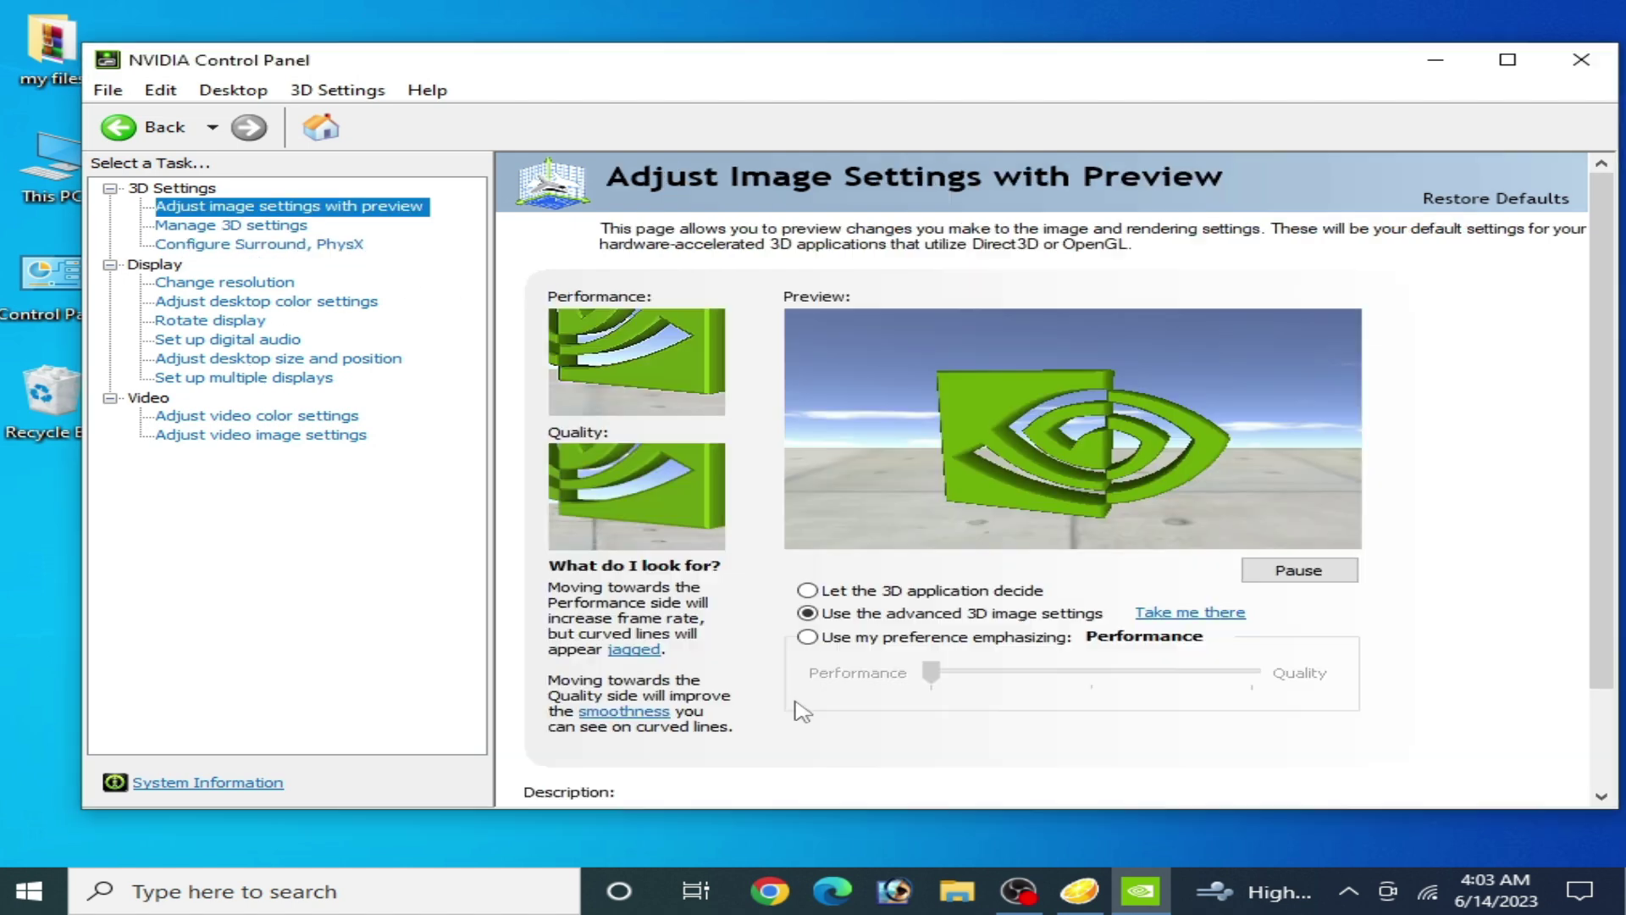
left_click(807, 636)
left_click(1016, 682)
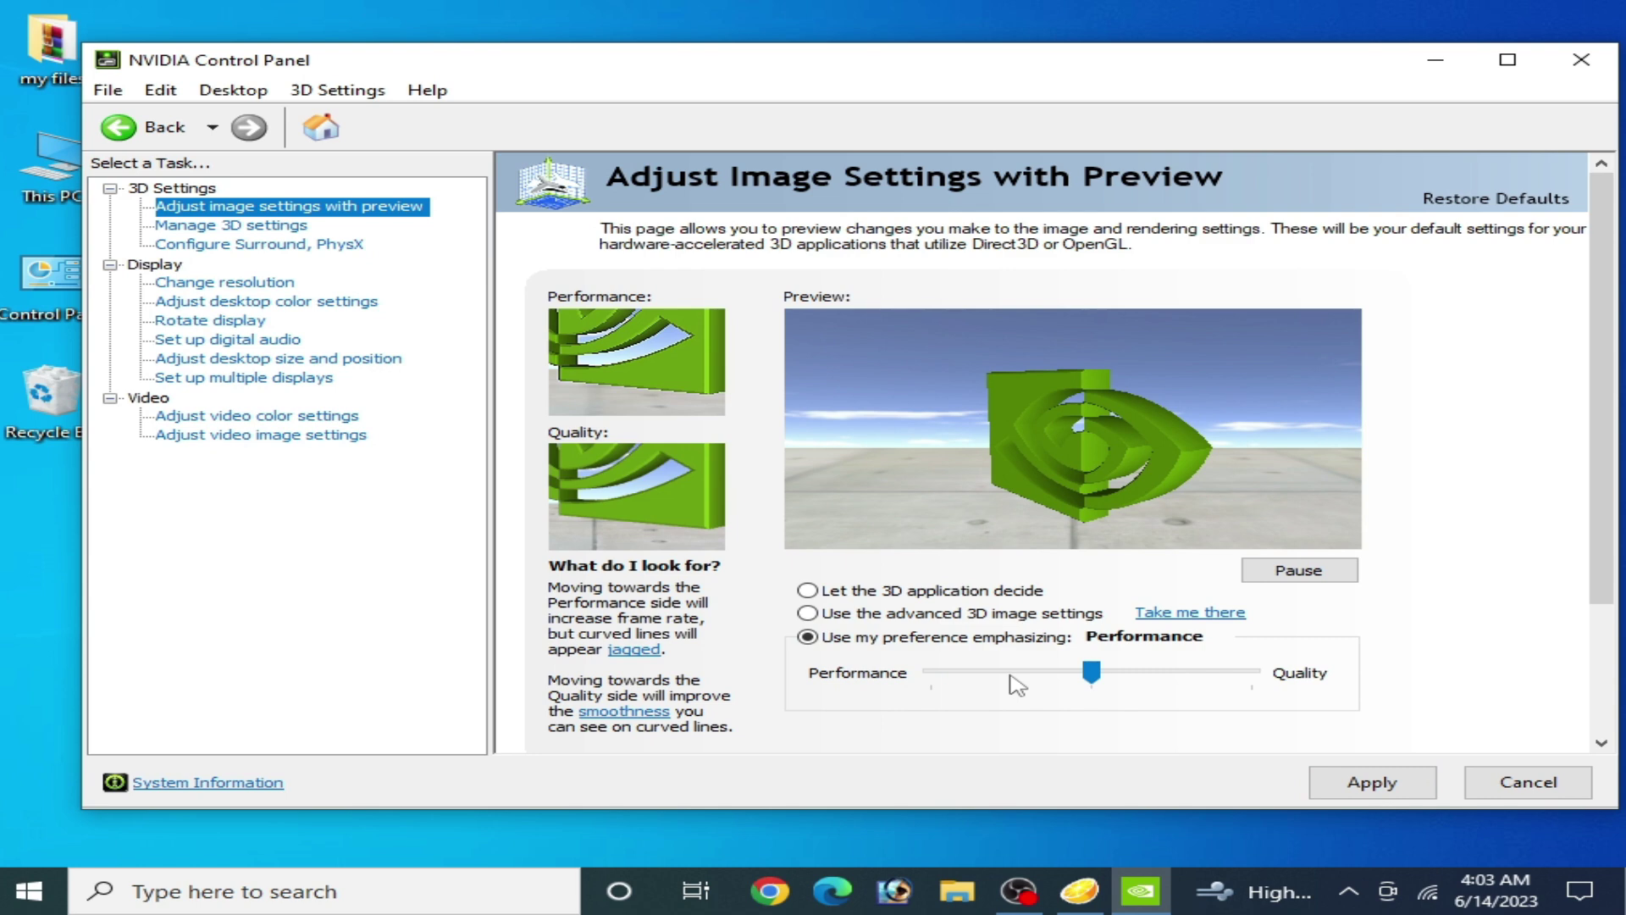
left_click(941, 675)
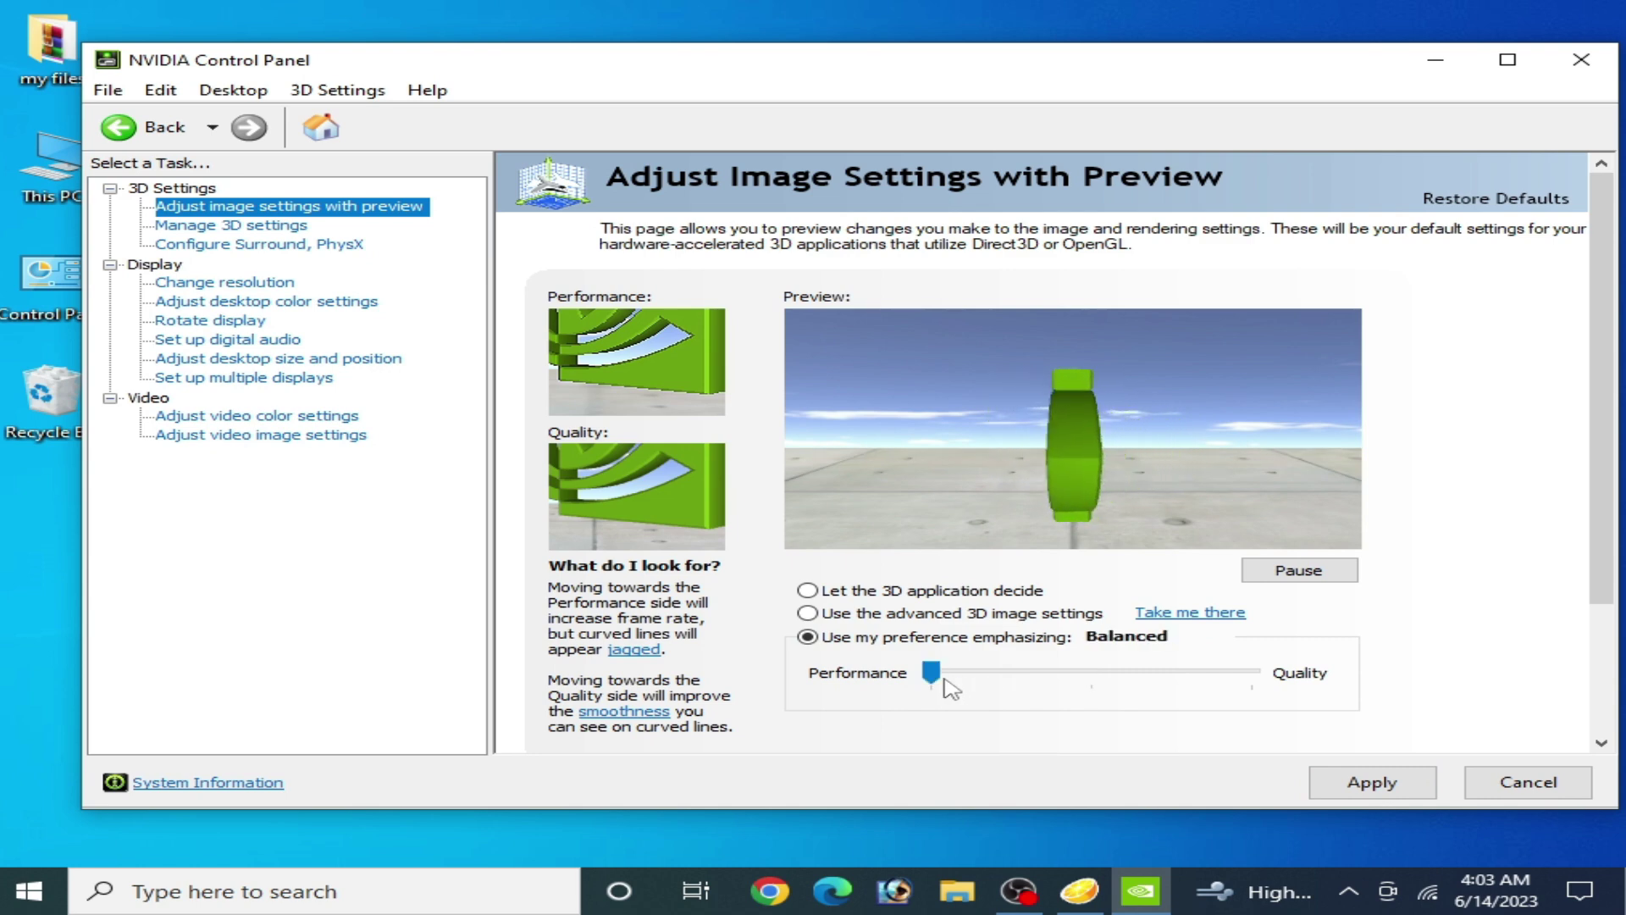
left_click(807, 612)
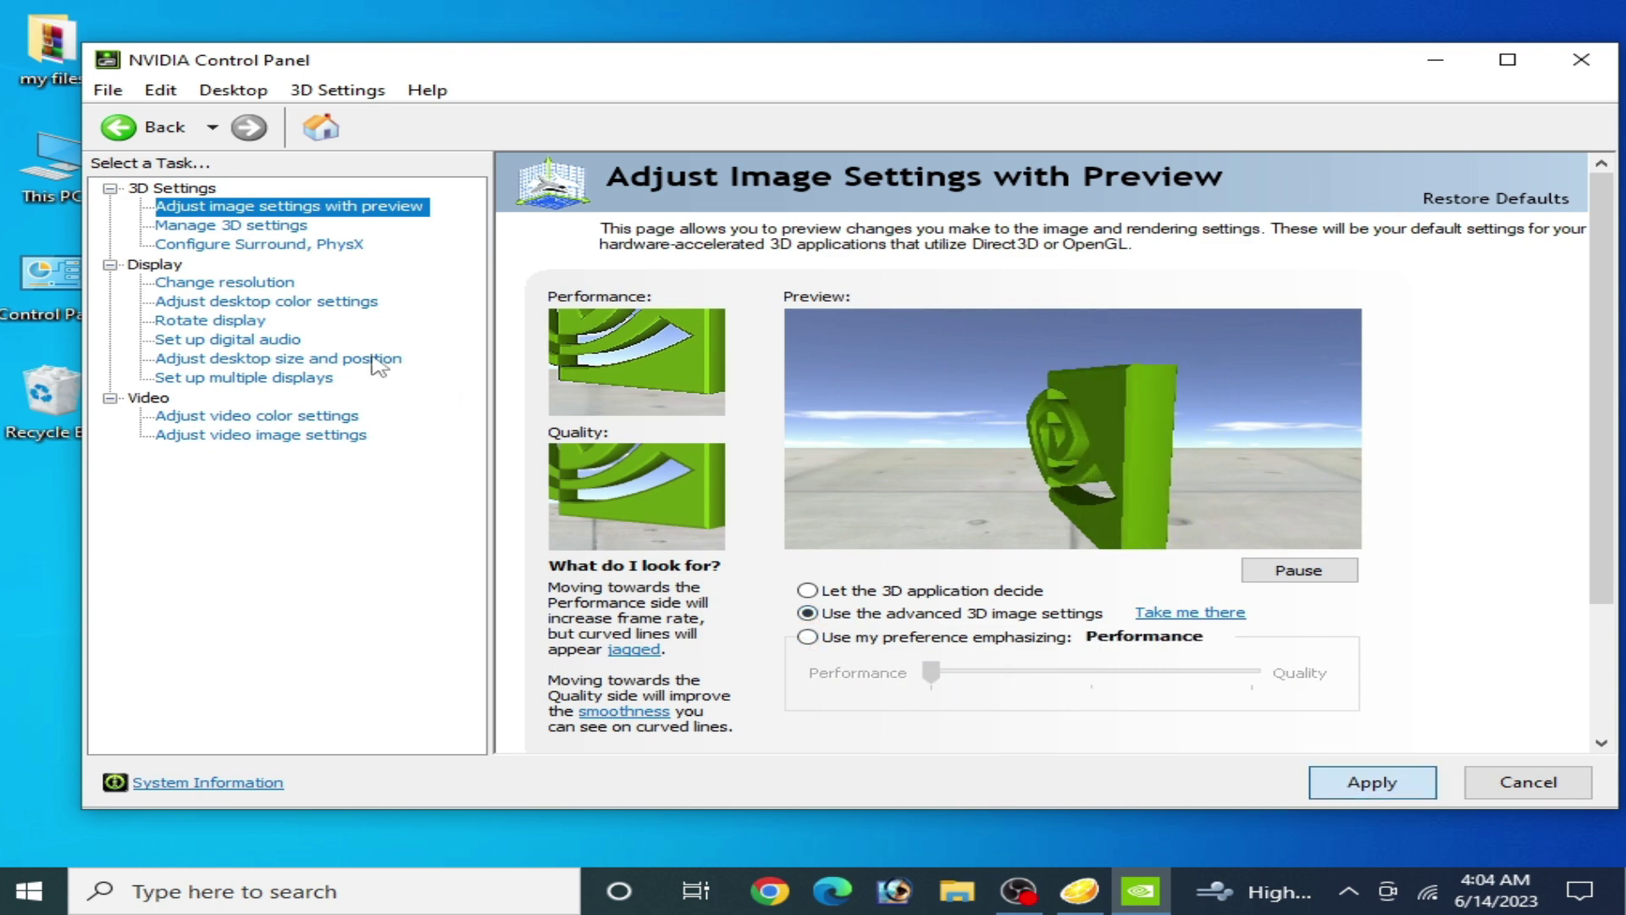
Restore the global 3D settings in Manage 3D settings to their defaults.
left_click(250, 227)
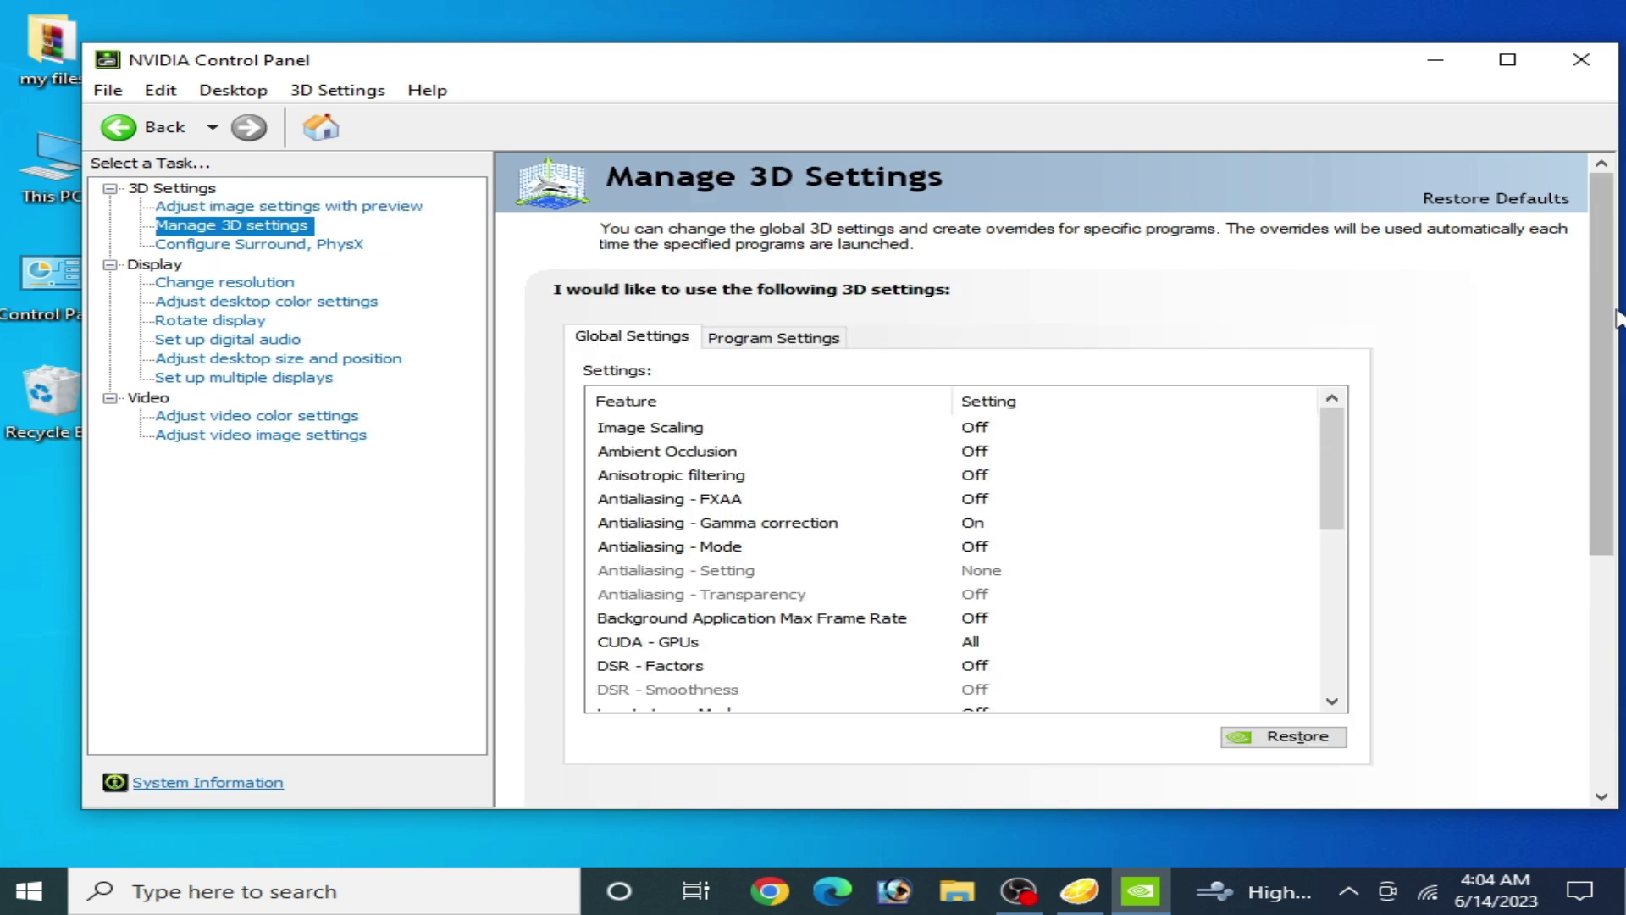
left_click(1496, 203)
left_click(959, 509)
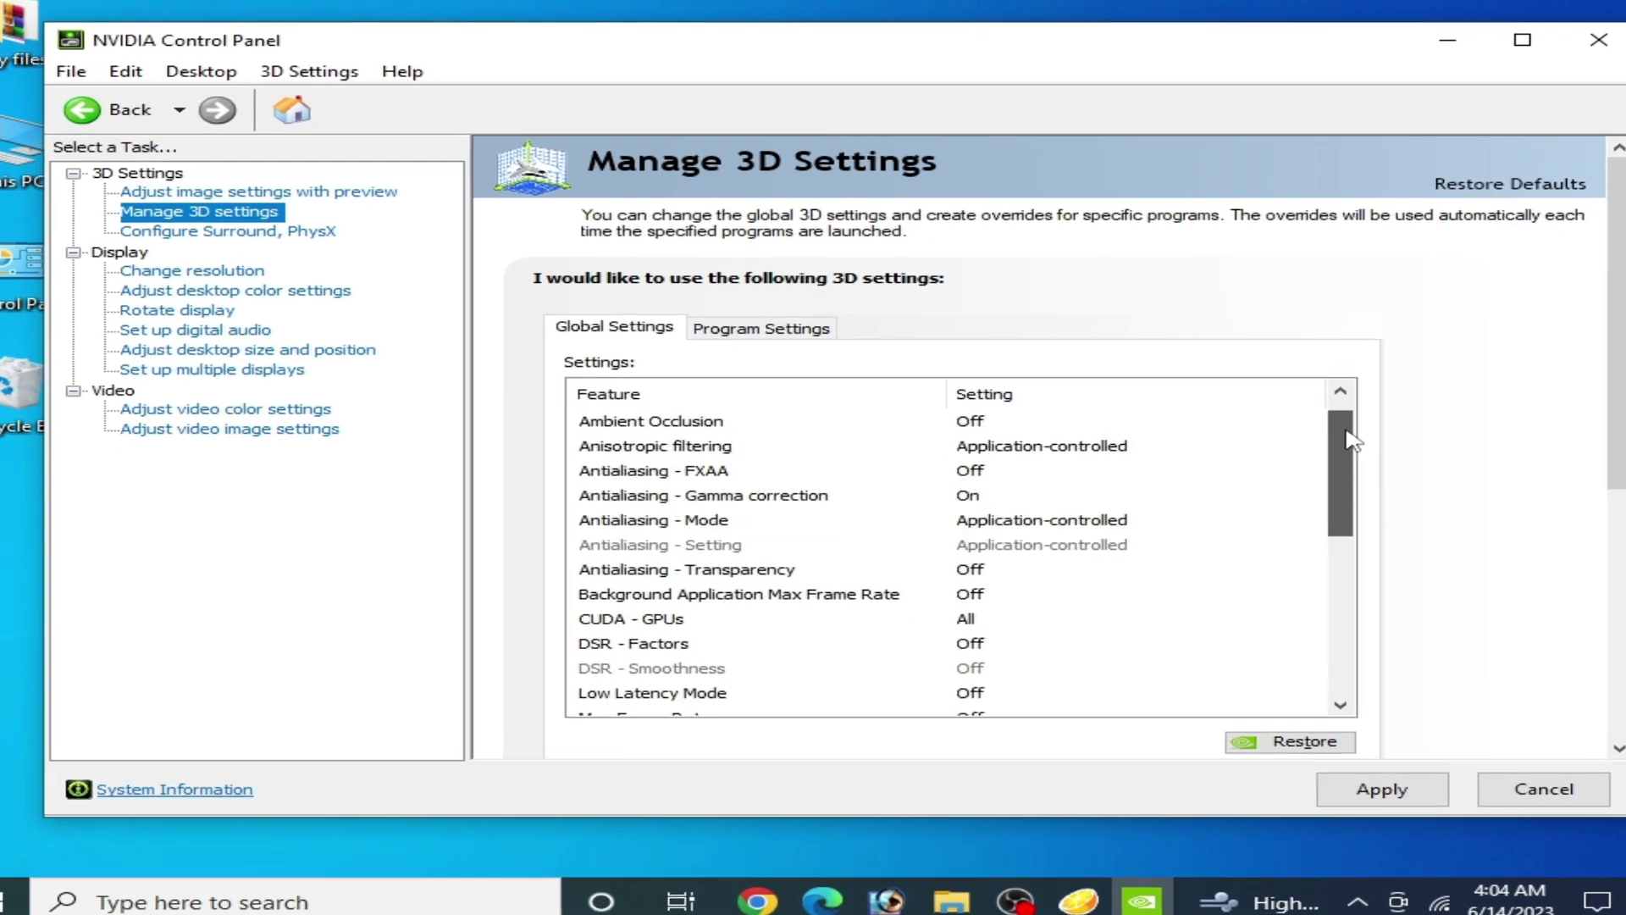
Set the OpenGL rendering GPU to the NVIDIA GeForce GTX 750.
left_click_drag(1353, 440, 1354, 542)
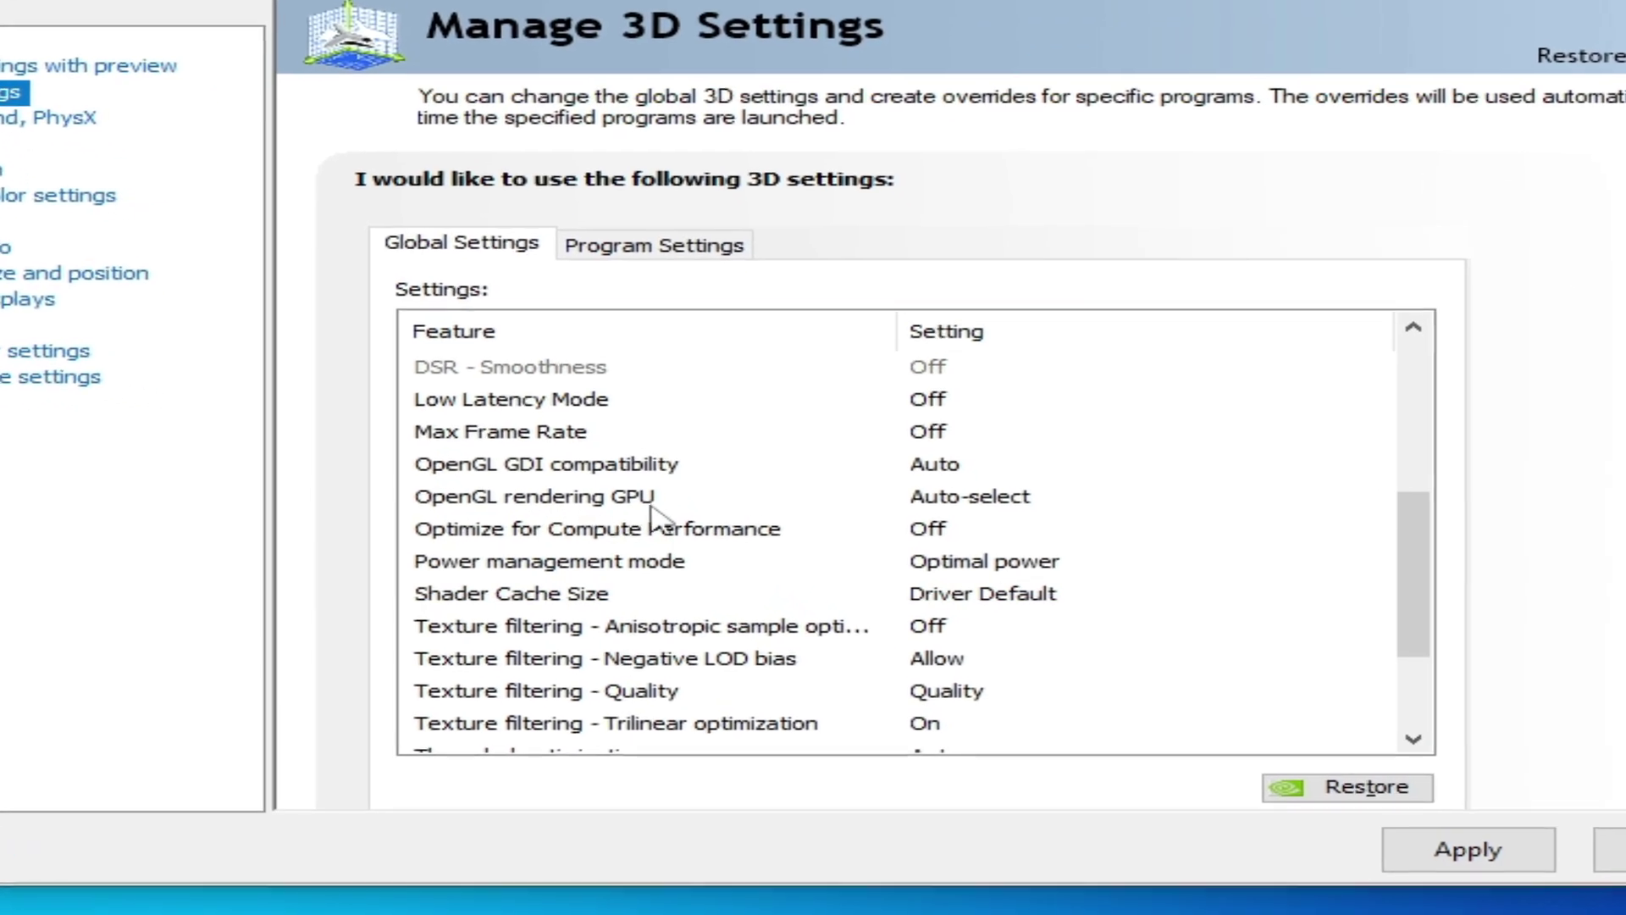
left_click(996, 512)
left_click(967, 498)
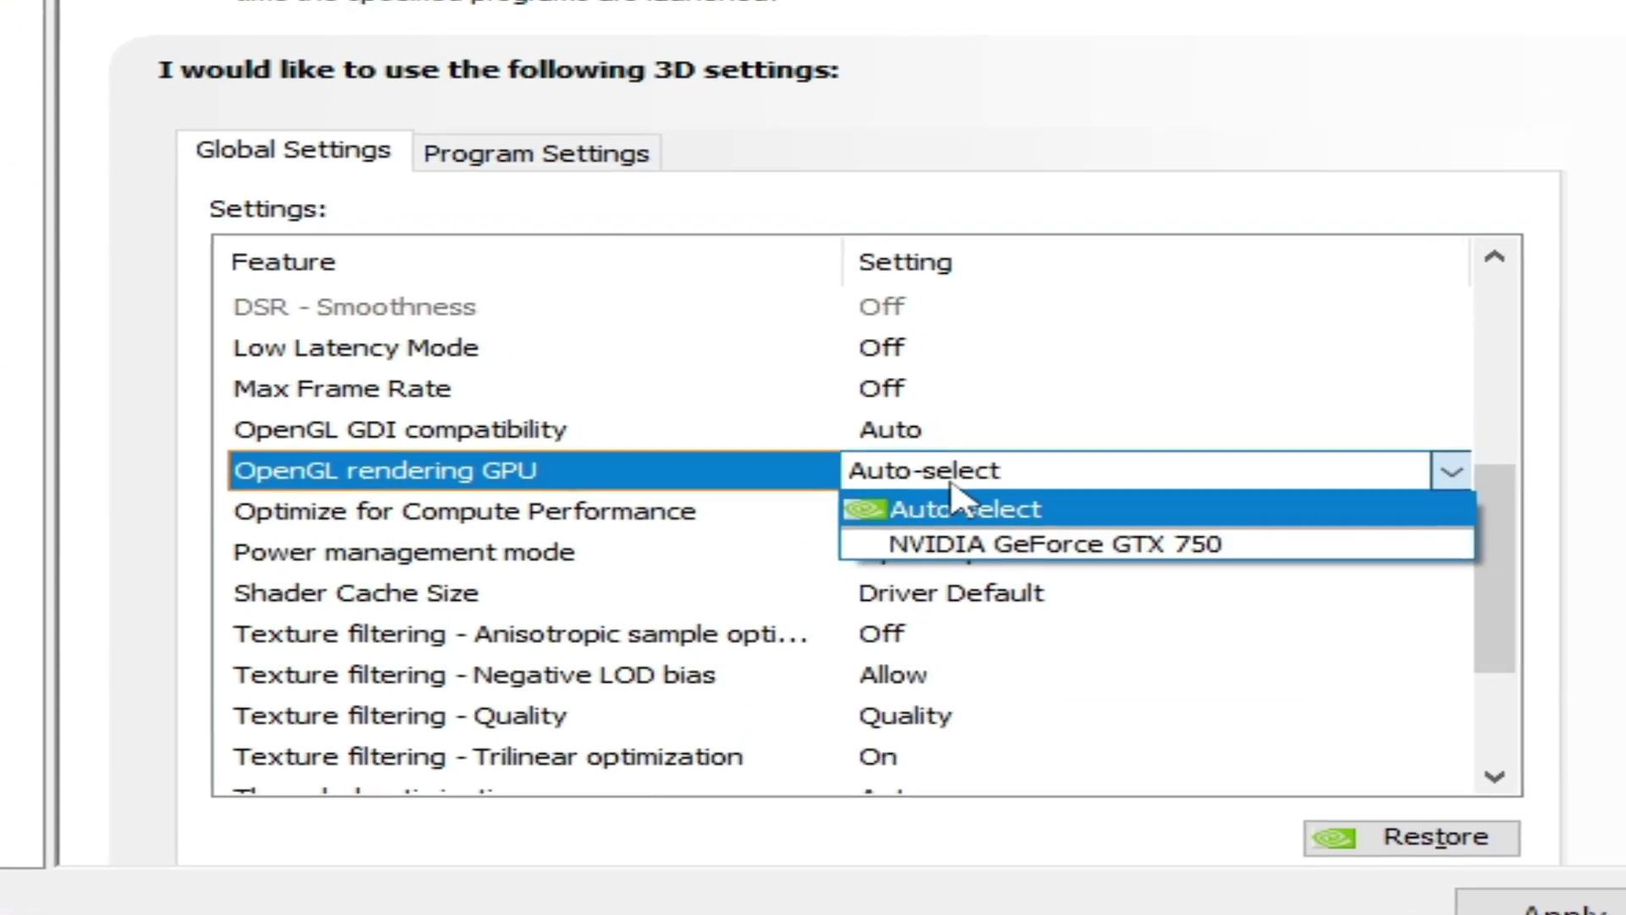
left_click(1076, 557)
scroll(1049, 564, "up", 4)
scroll(1460, 564, "down", 2)
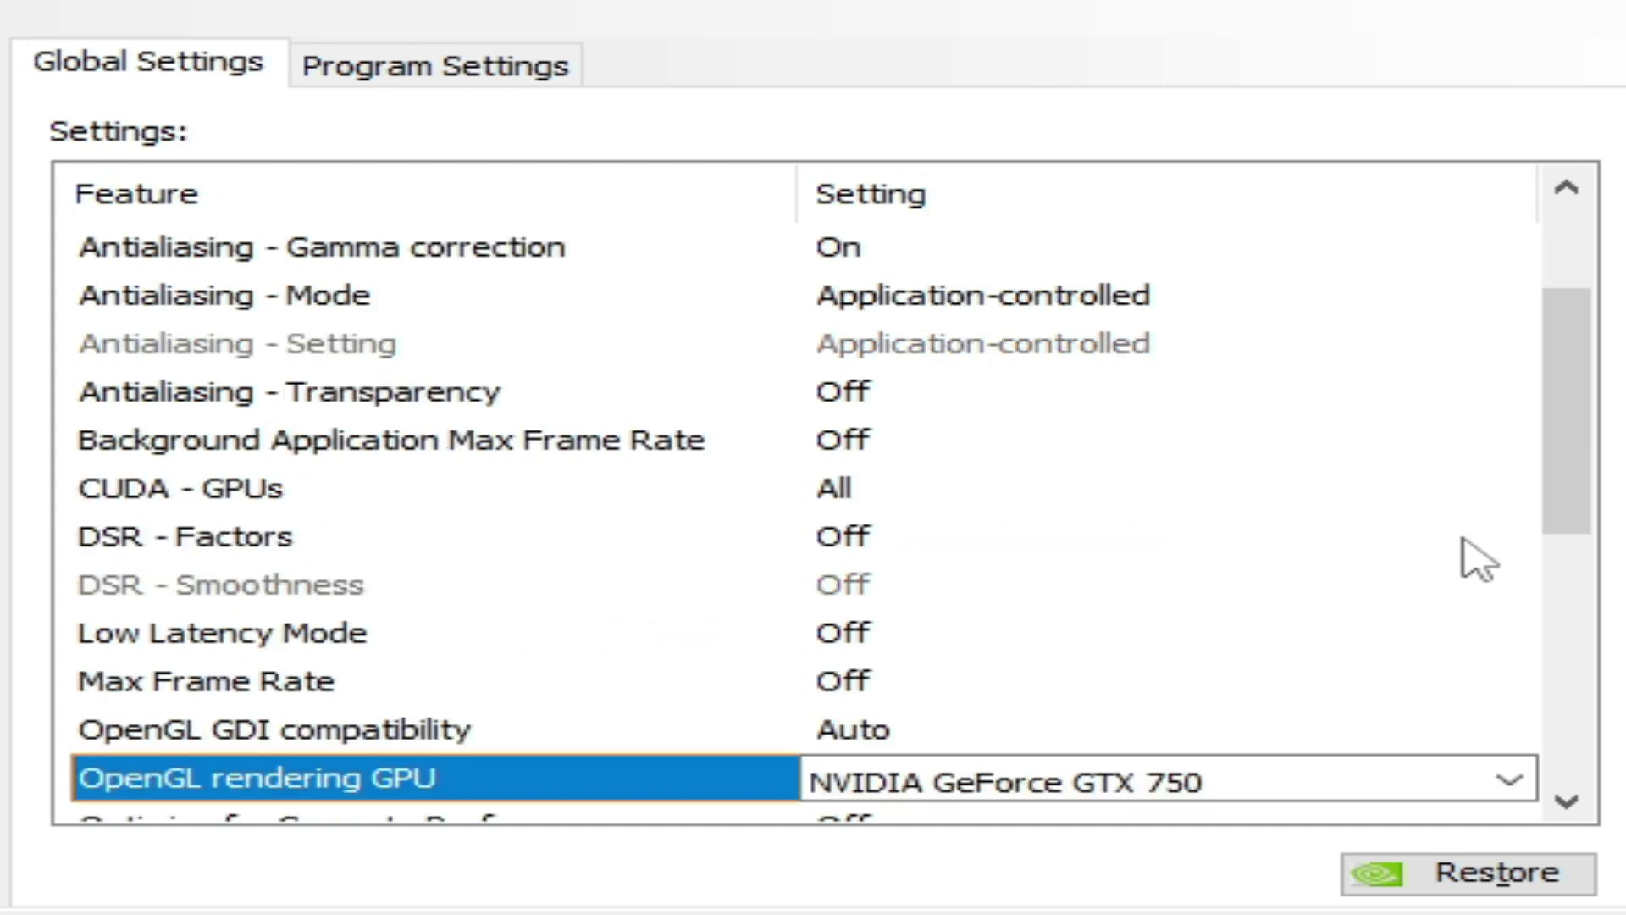
left_click_drag(1577, 430, 1601, 581)
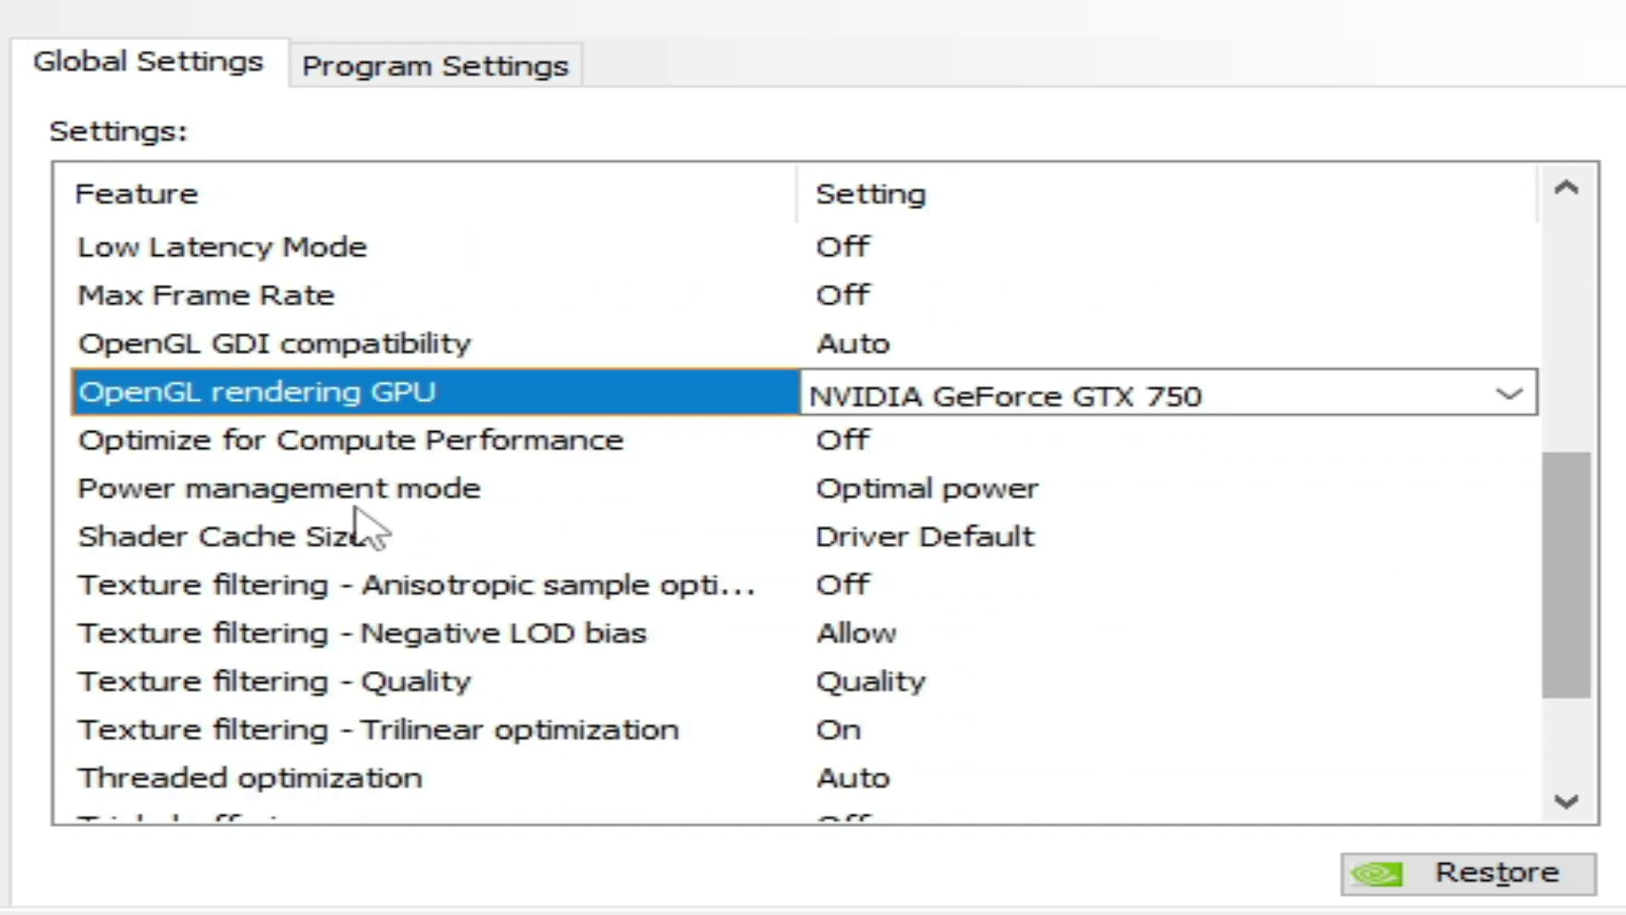
Set Power management to Prefer maximum performance and Texture filtering - Quality to High performance, then apply.
left_click(914, 508)
left_click(917, 504)
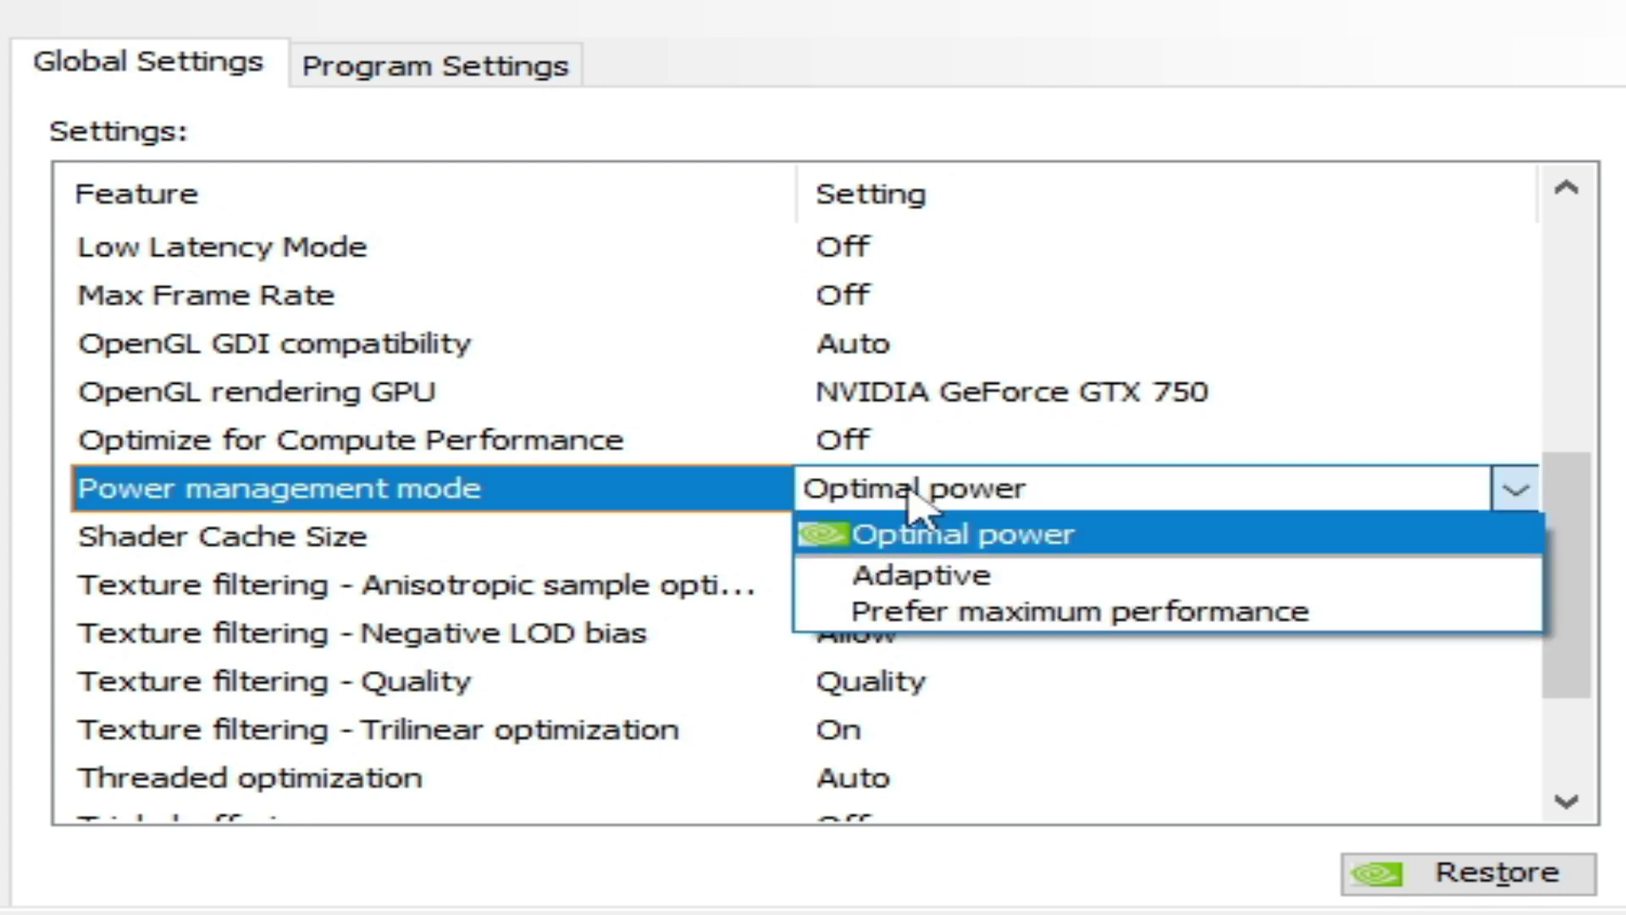
left_click(1042, 637)
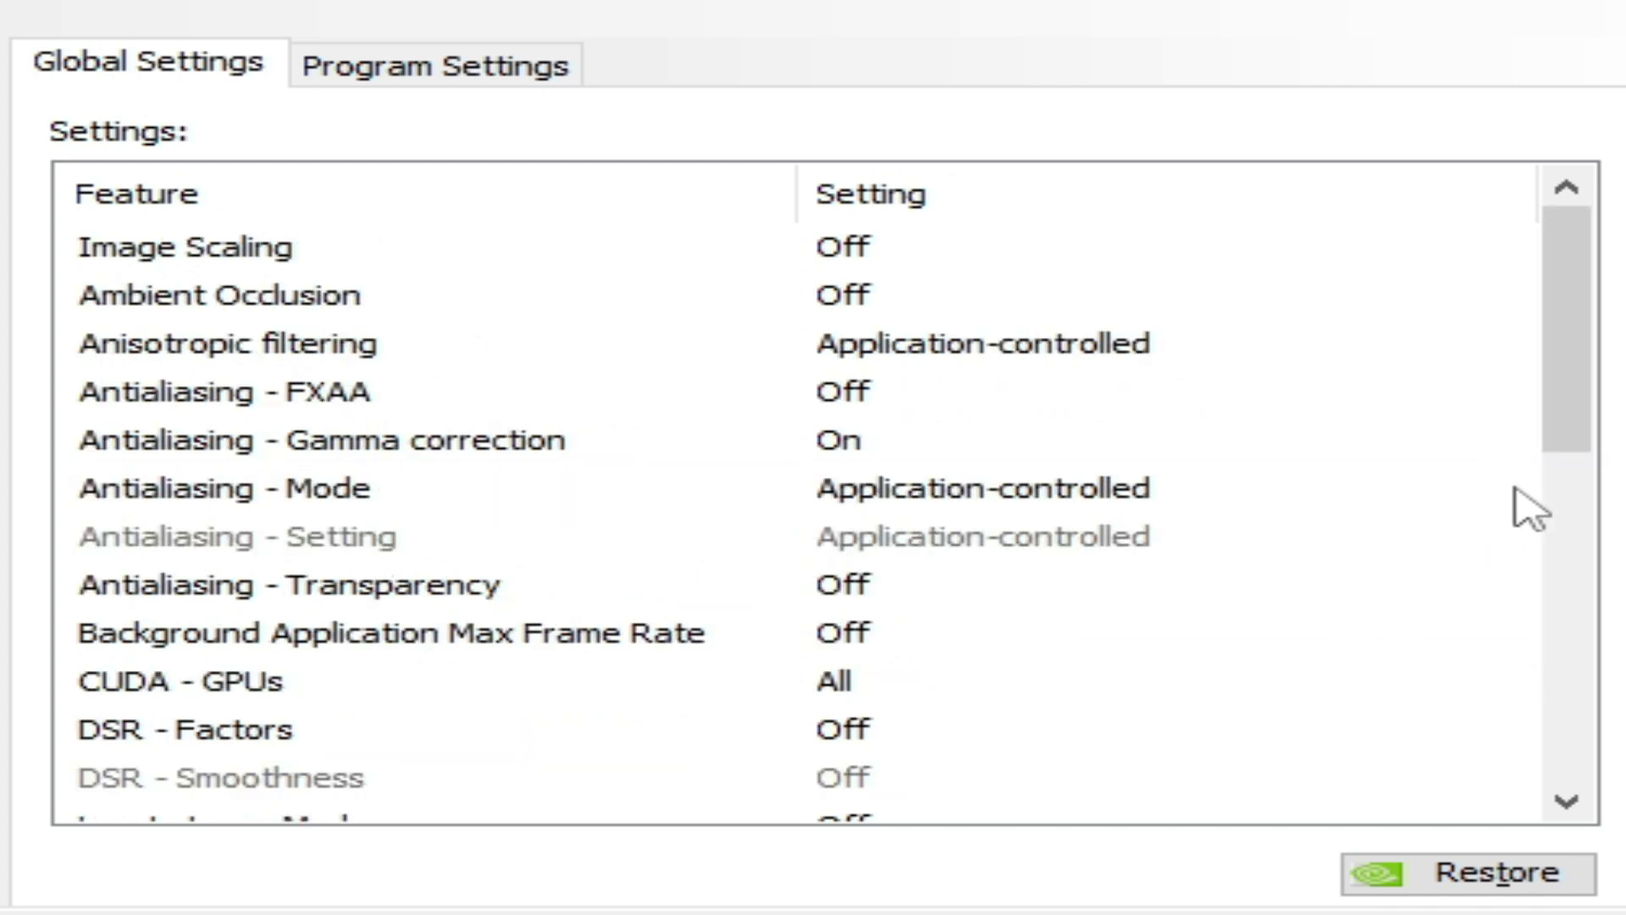
left_click_drag(1565, 331, 1581, 597)
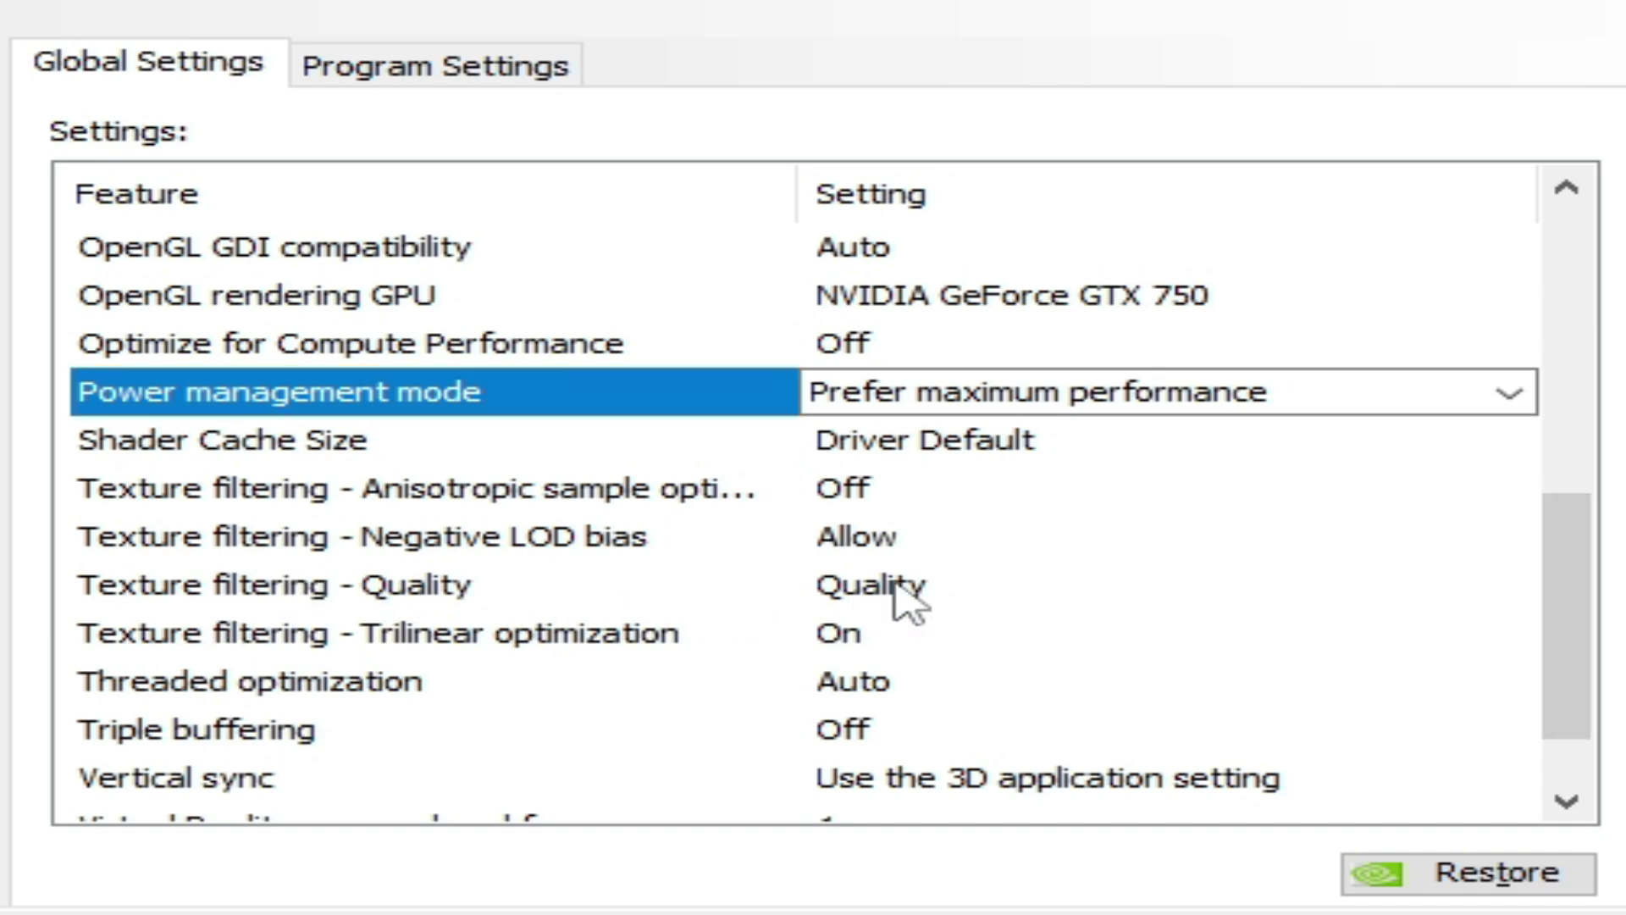
left_click(997, 597)
left_click(993, 597)
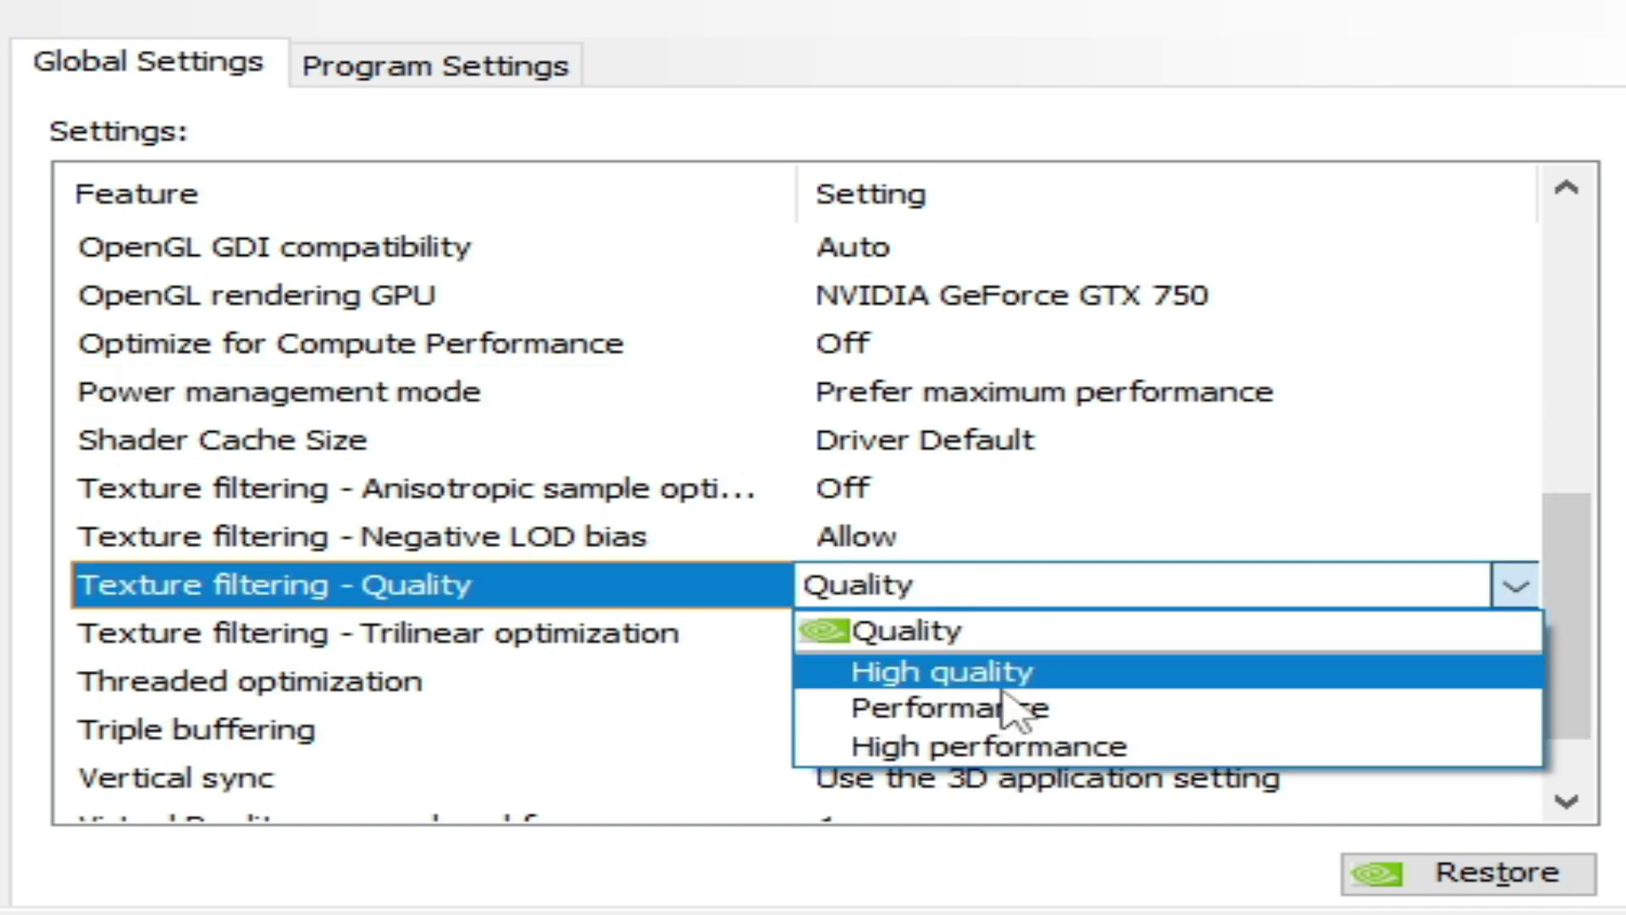
left_click(1008, 745)
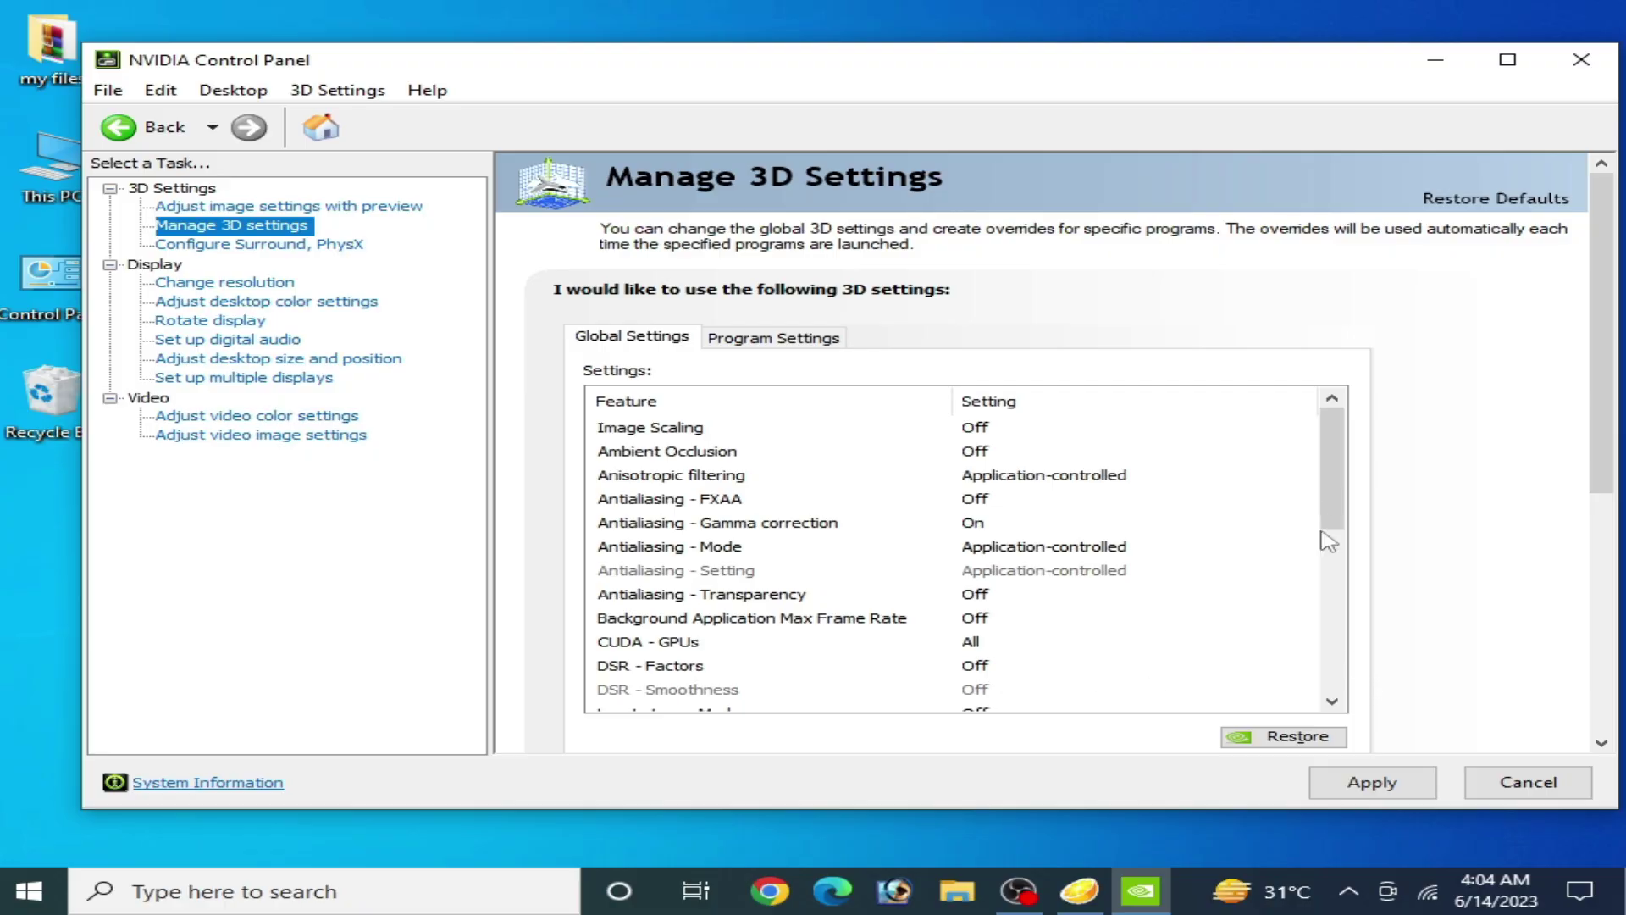
scroll(1328, 542, "down", 5)
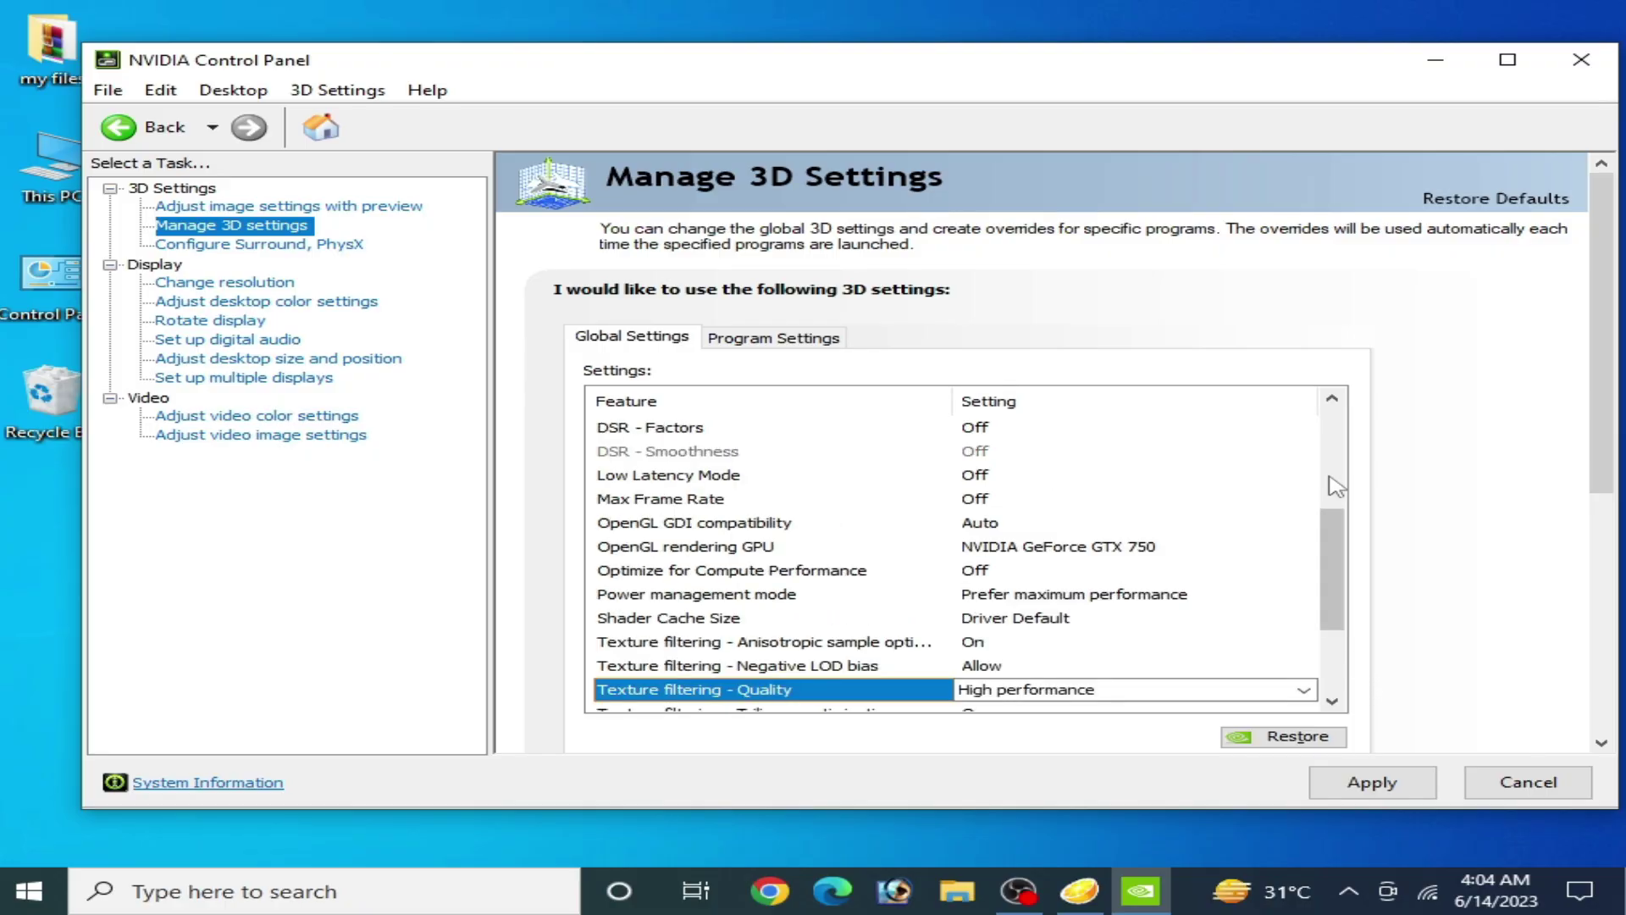
left_click(1379, 777)
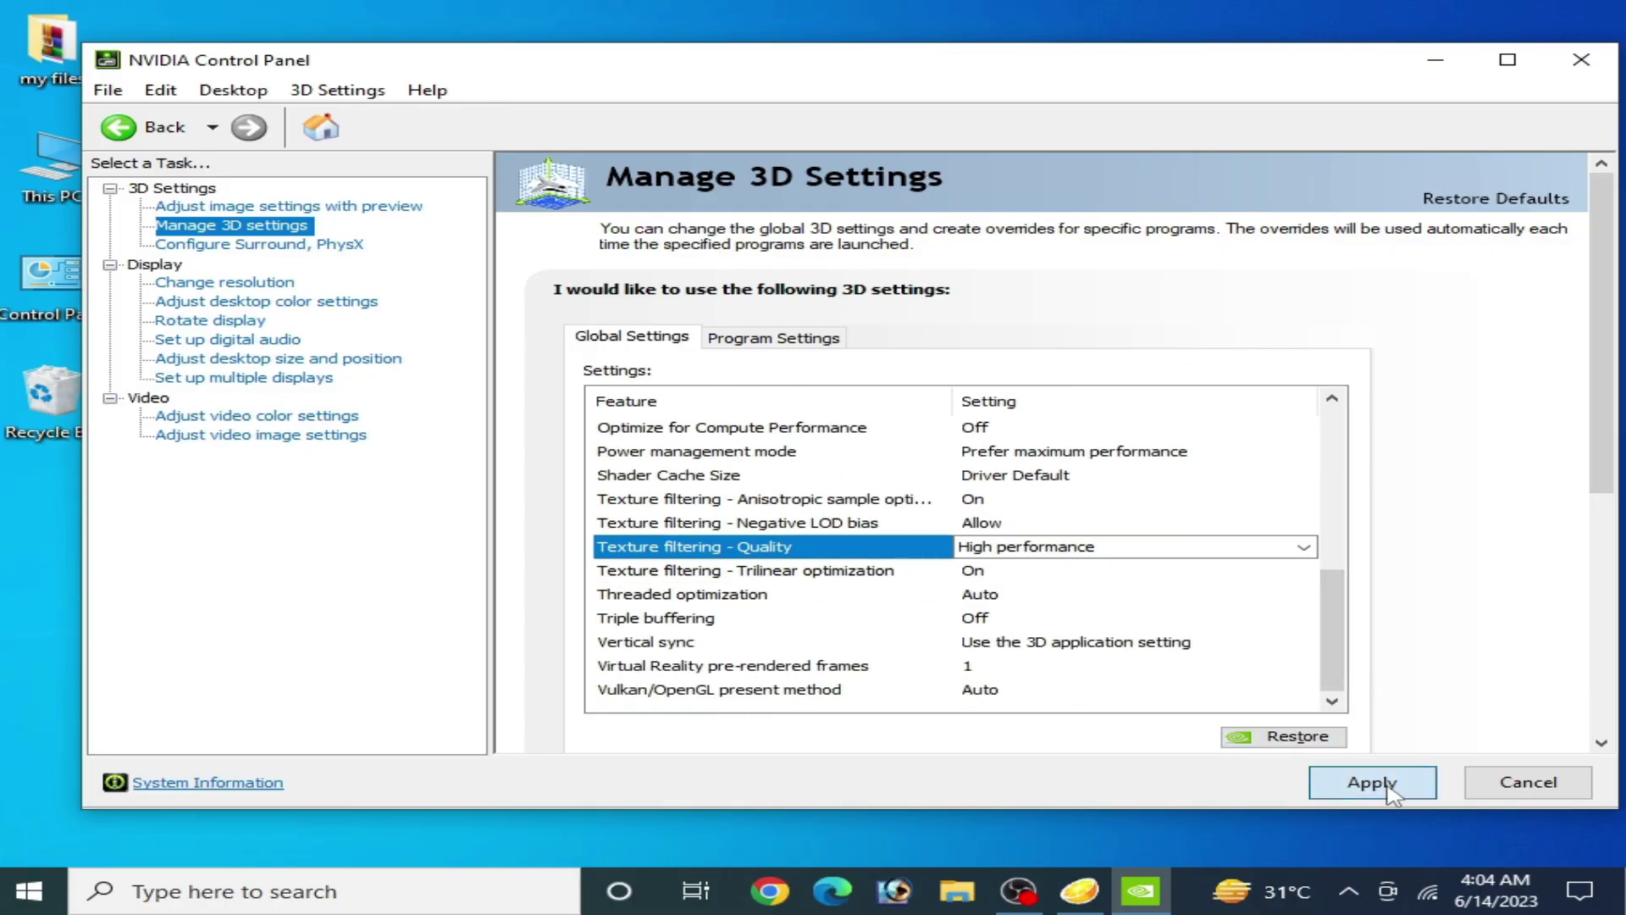
In Program Settings, start adding a program and browse to the citra-qt shortcut's canary-mingw folder.
left_click(768, 338)
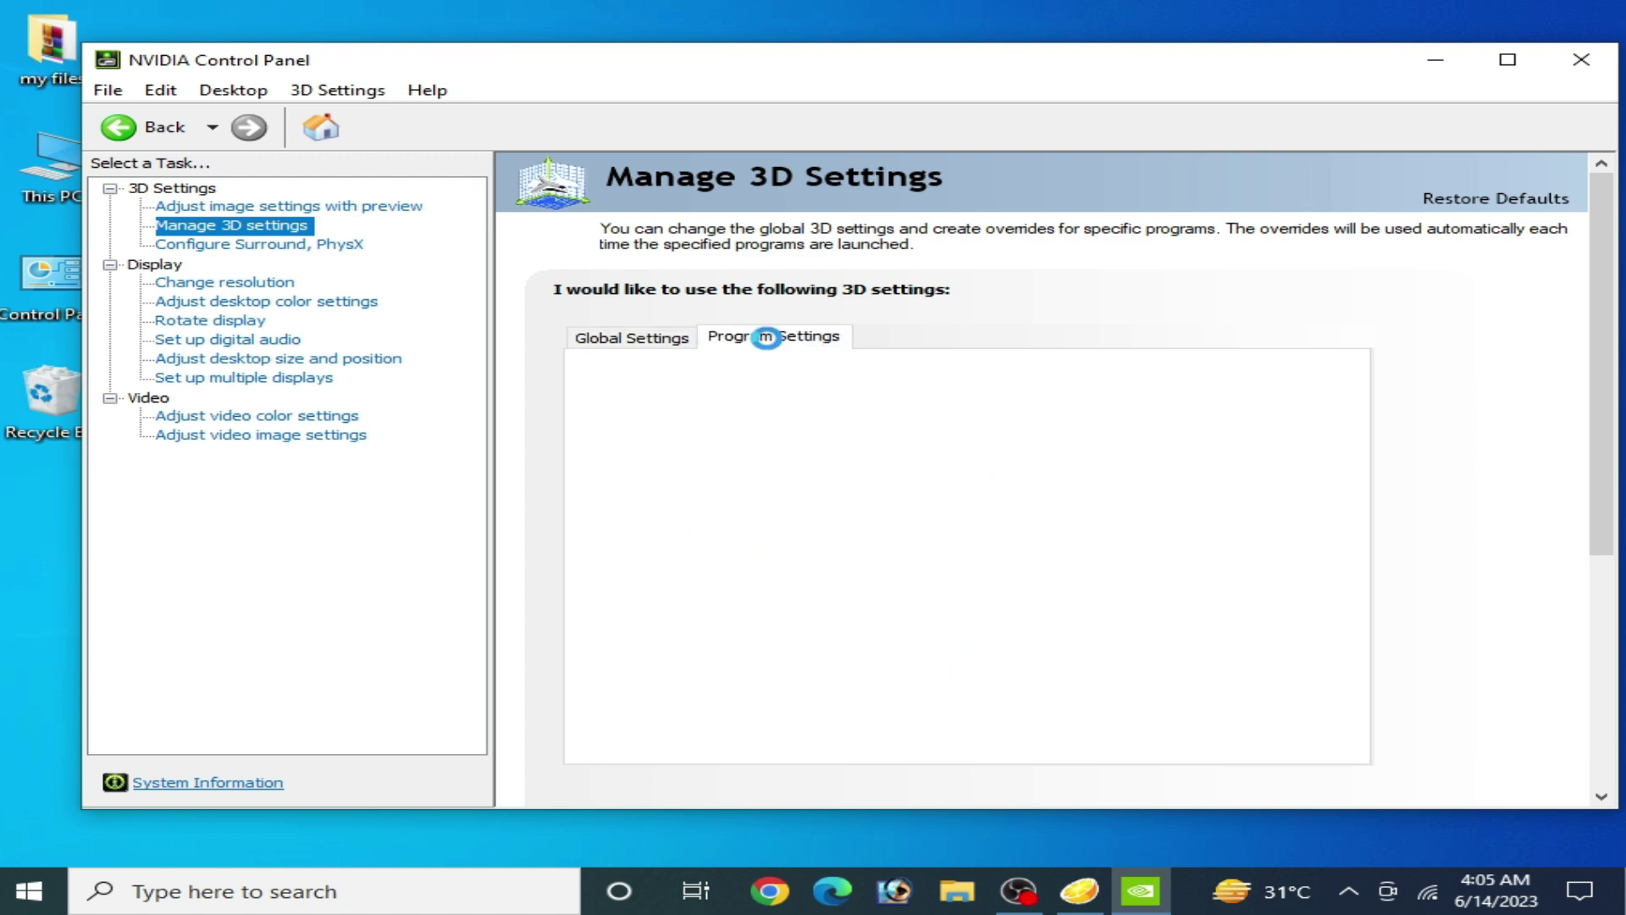
left_click(1003, 401)
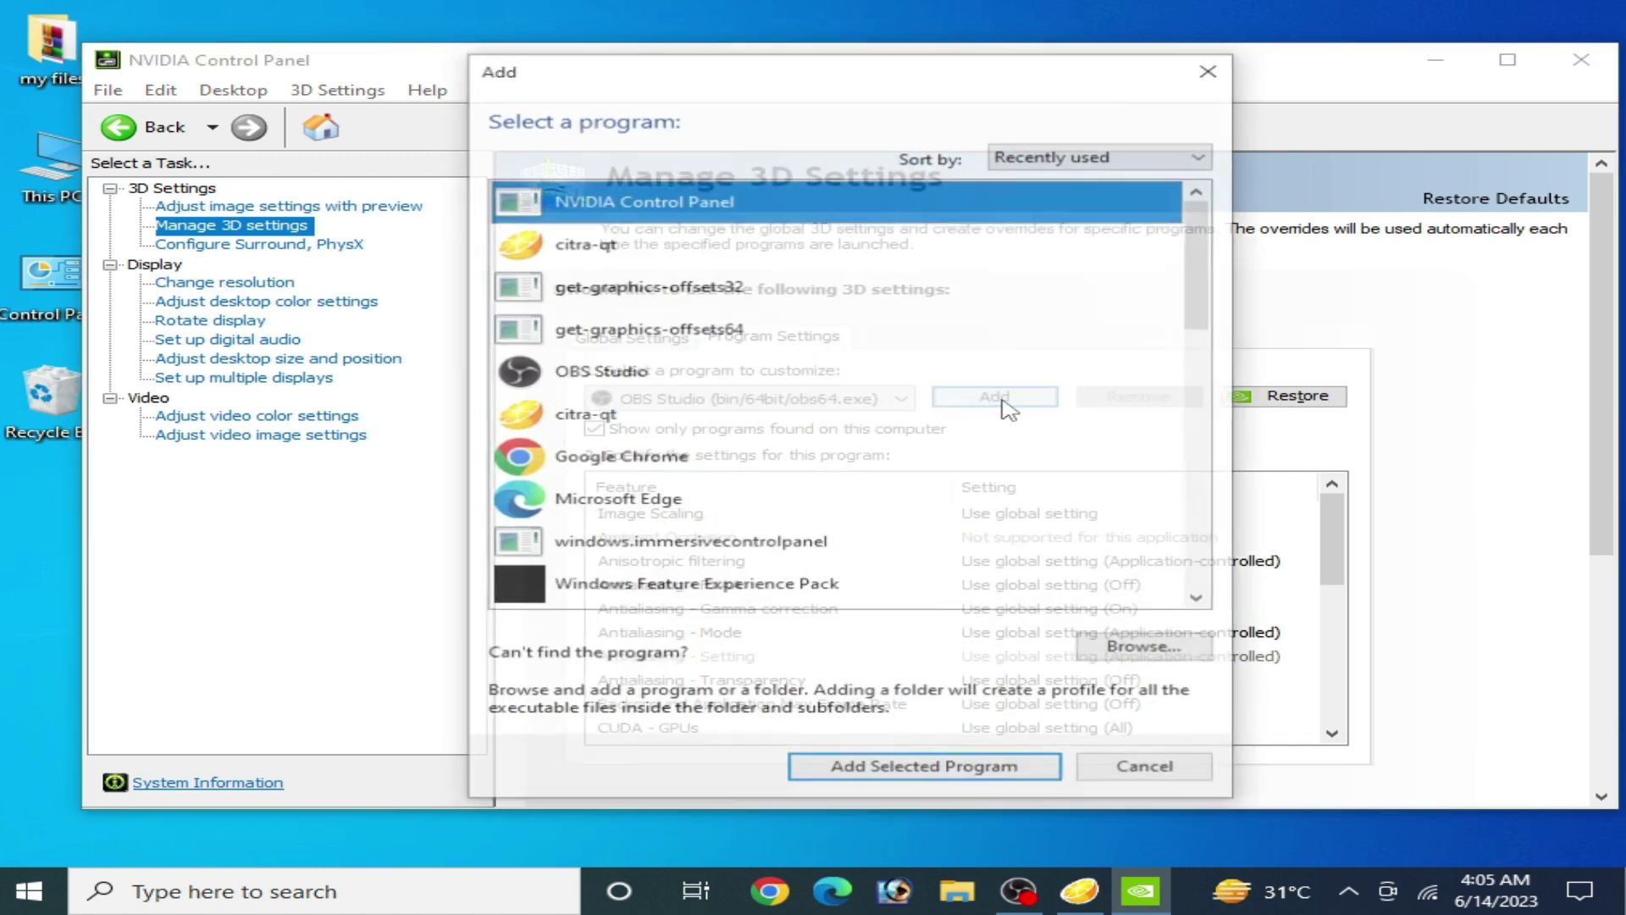
left_click(1144, 650)
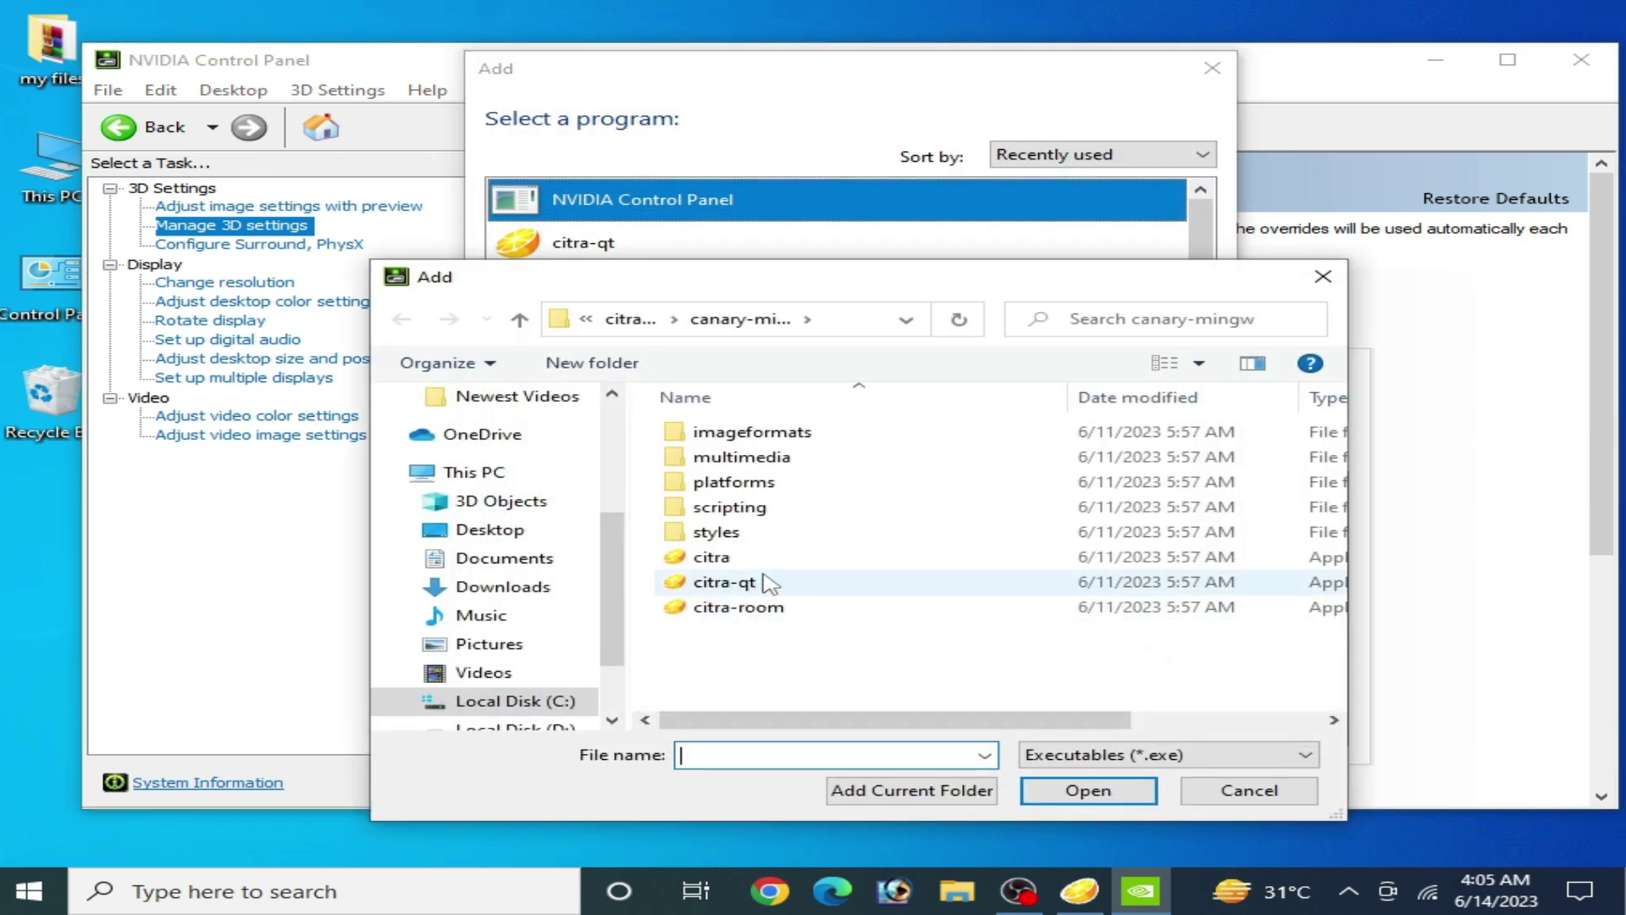
left_click(491, 532)
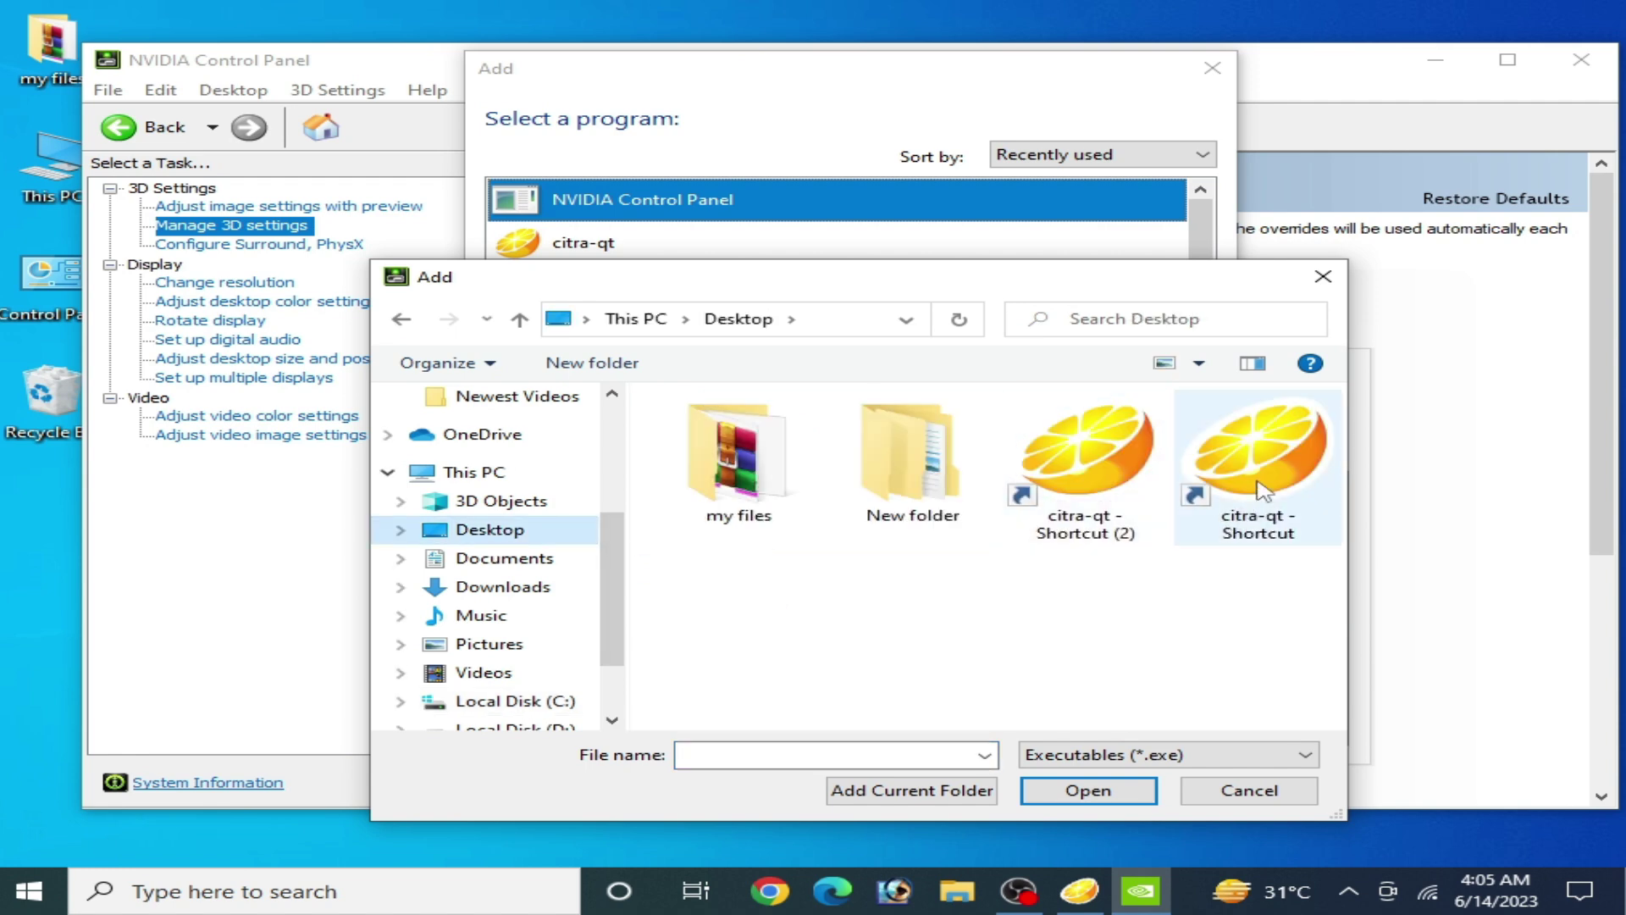
left_click(1262, 489)
right_click(1263, 490)
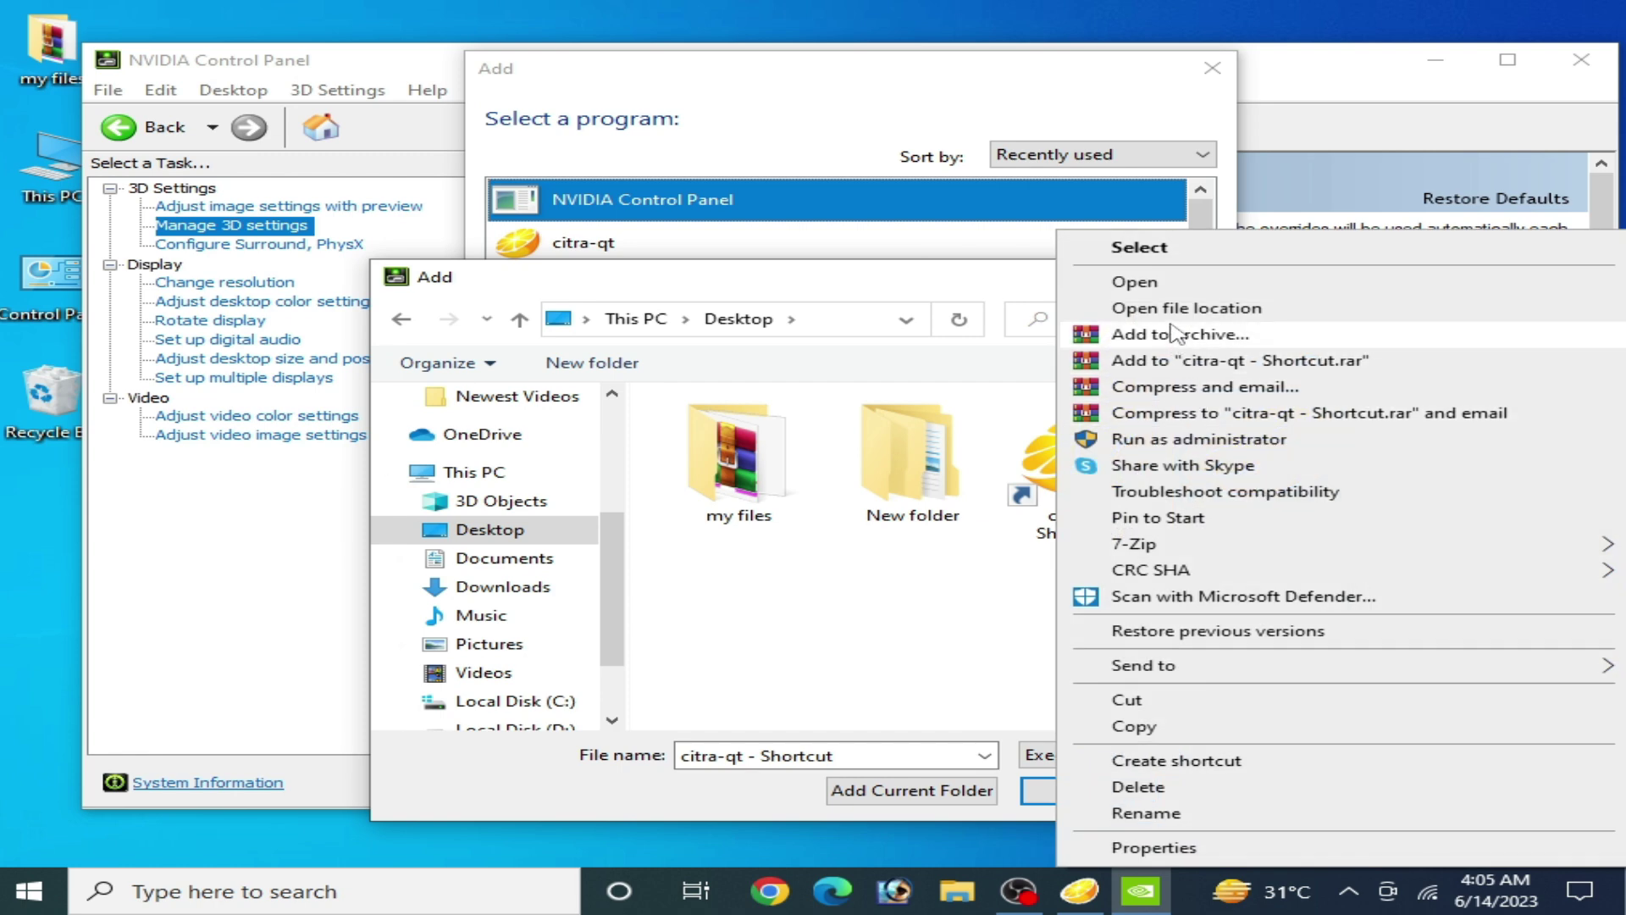
left_click(1172, 309)
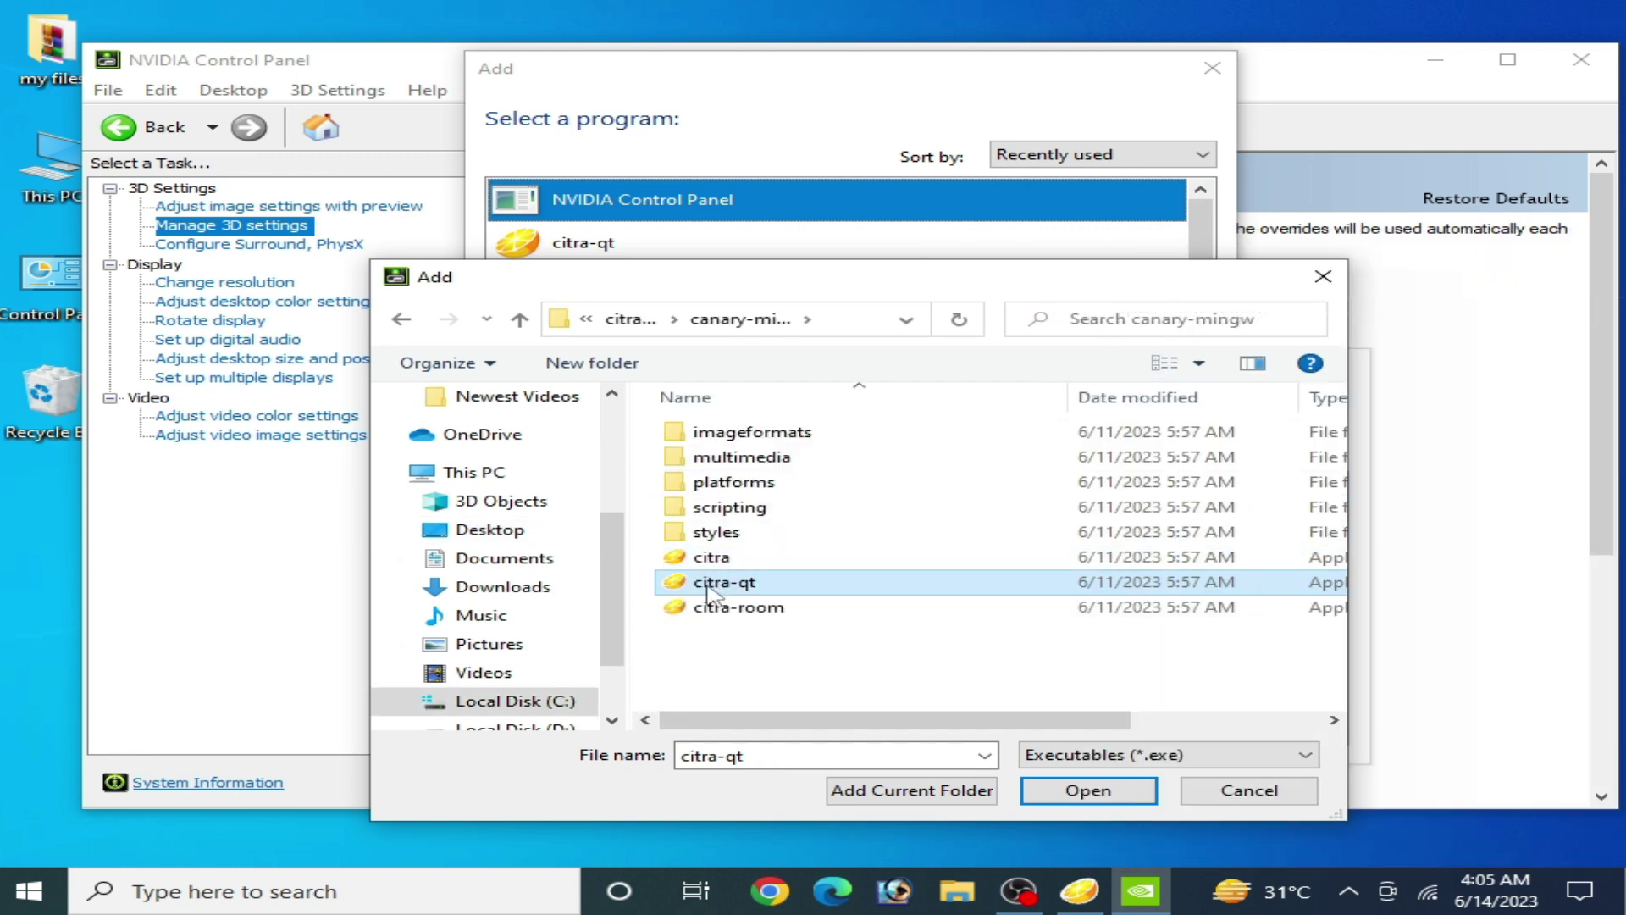
Add citra-qt.exe as the customized program and close NVIDIA Control Panel.
mouse_move(871, 716)
left_mouse_down()
mouse_move(1053, 722)
mouse_move(861, 737)
left_mouse_up()
left_click(1089, 789)
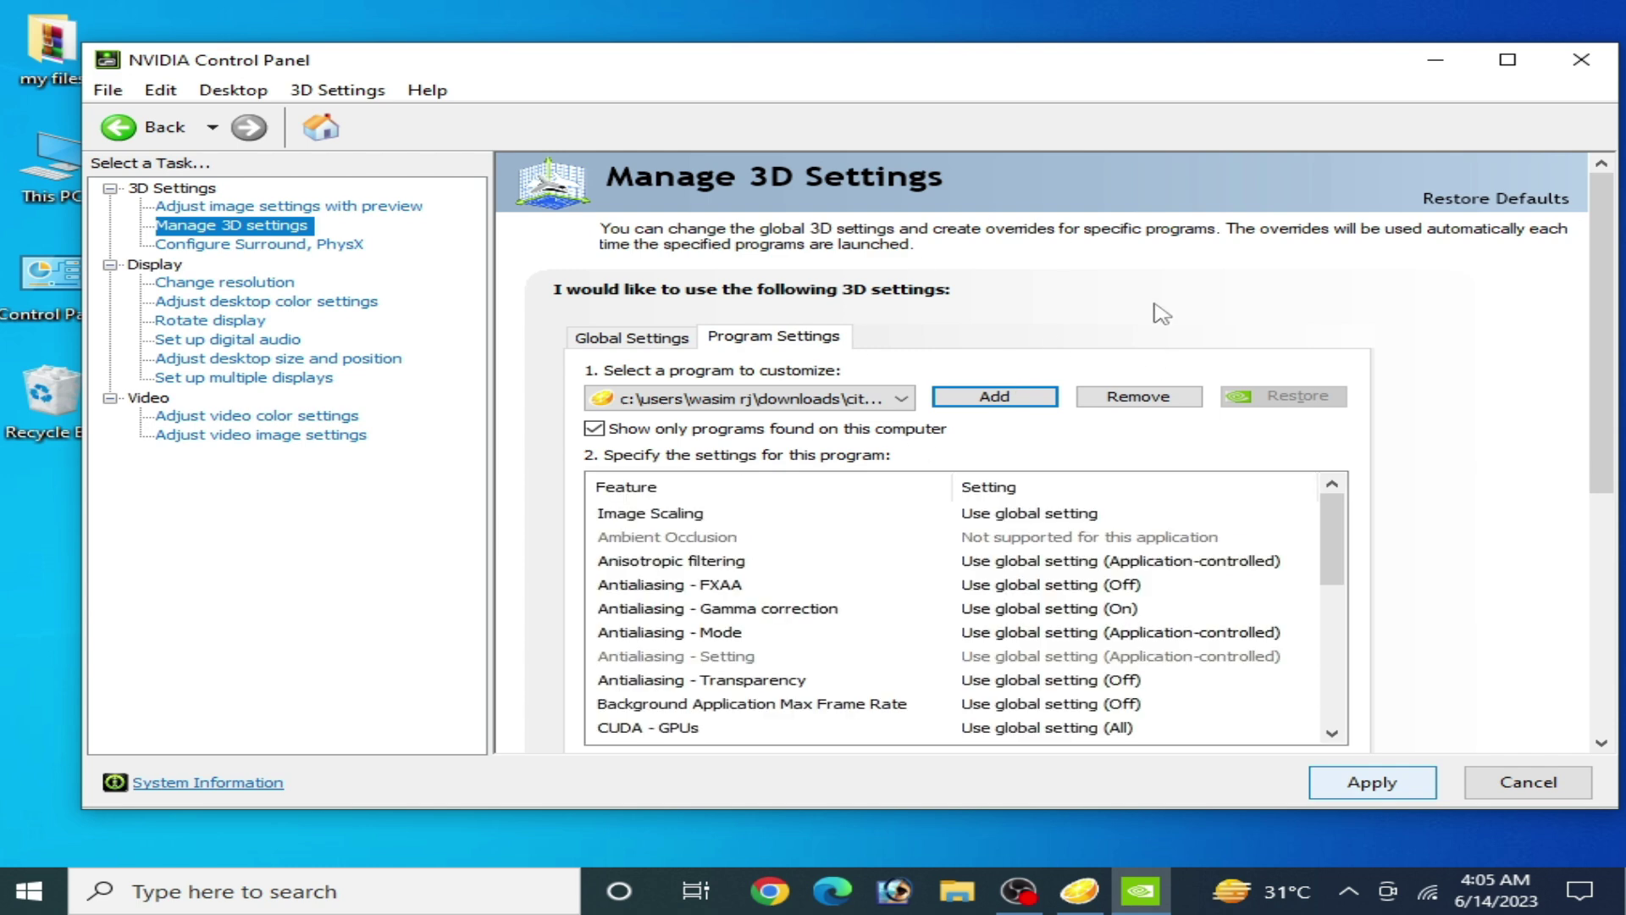
left_click(1581, 61)
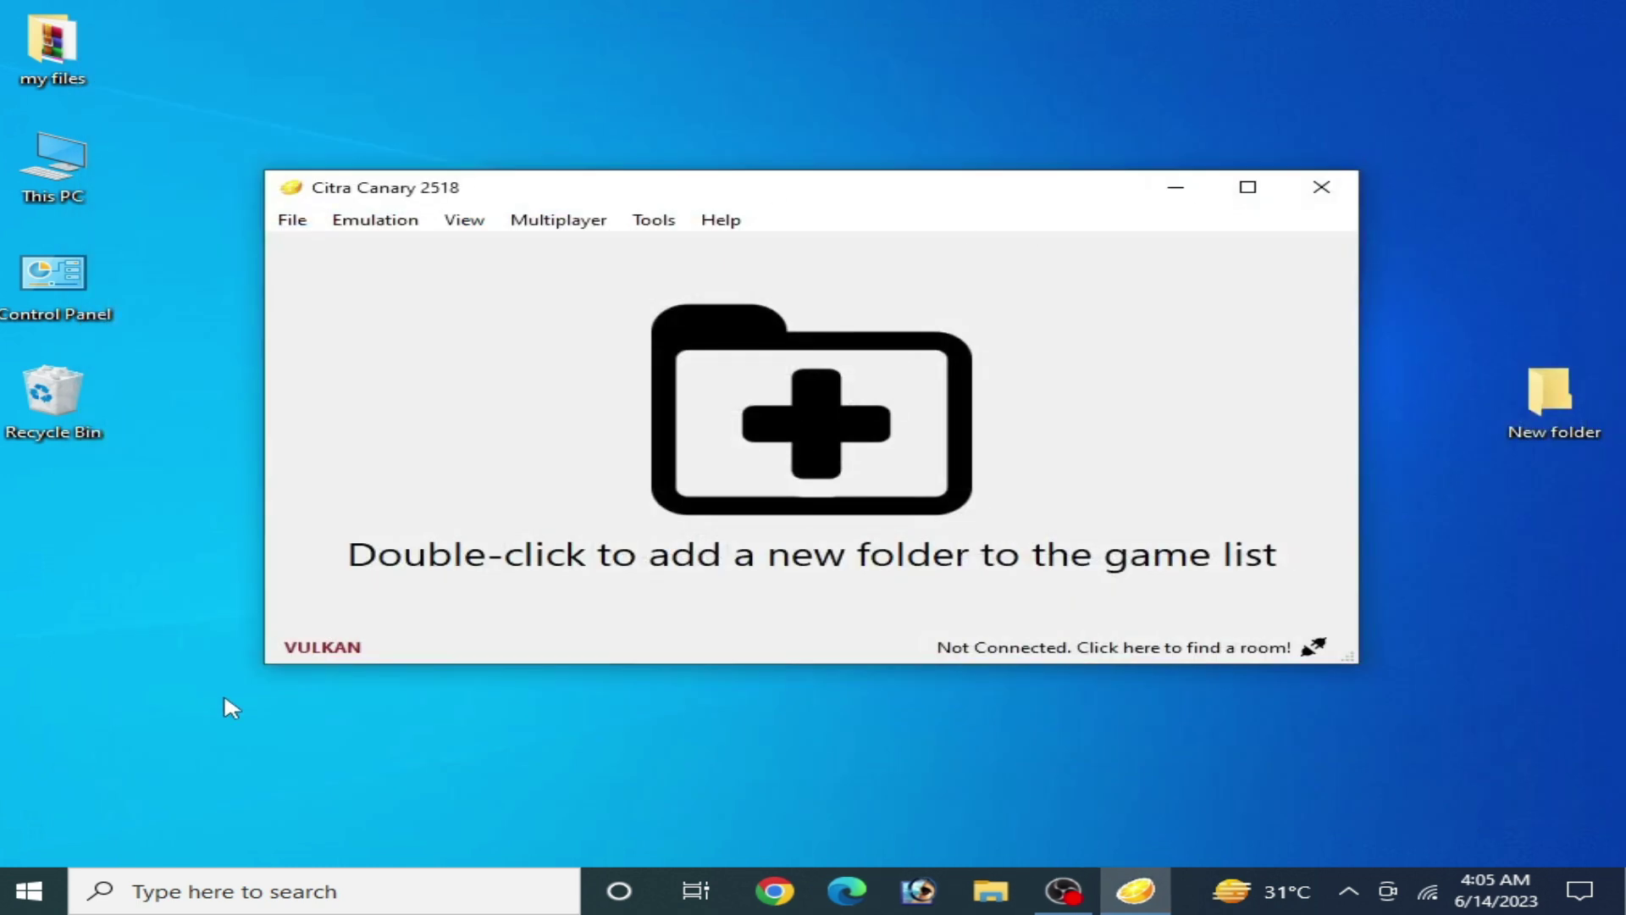
Go from the desktop's Display settings to the Windows Graphics settings page.
right_click(497, 704)
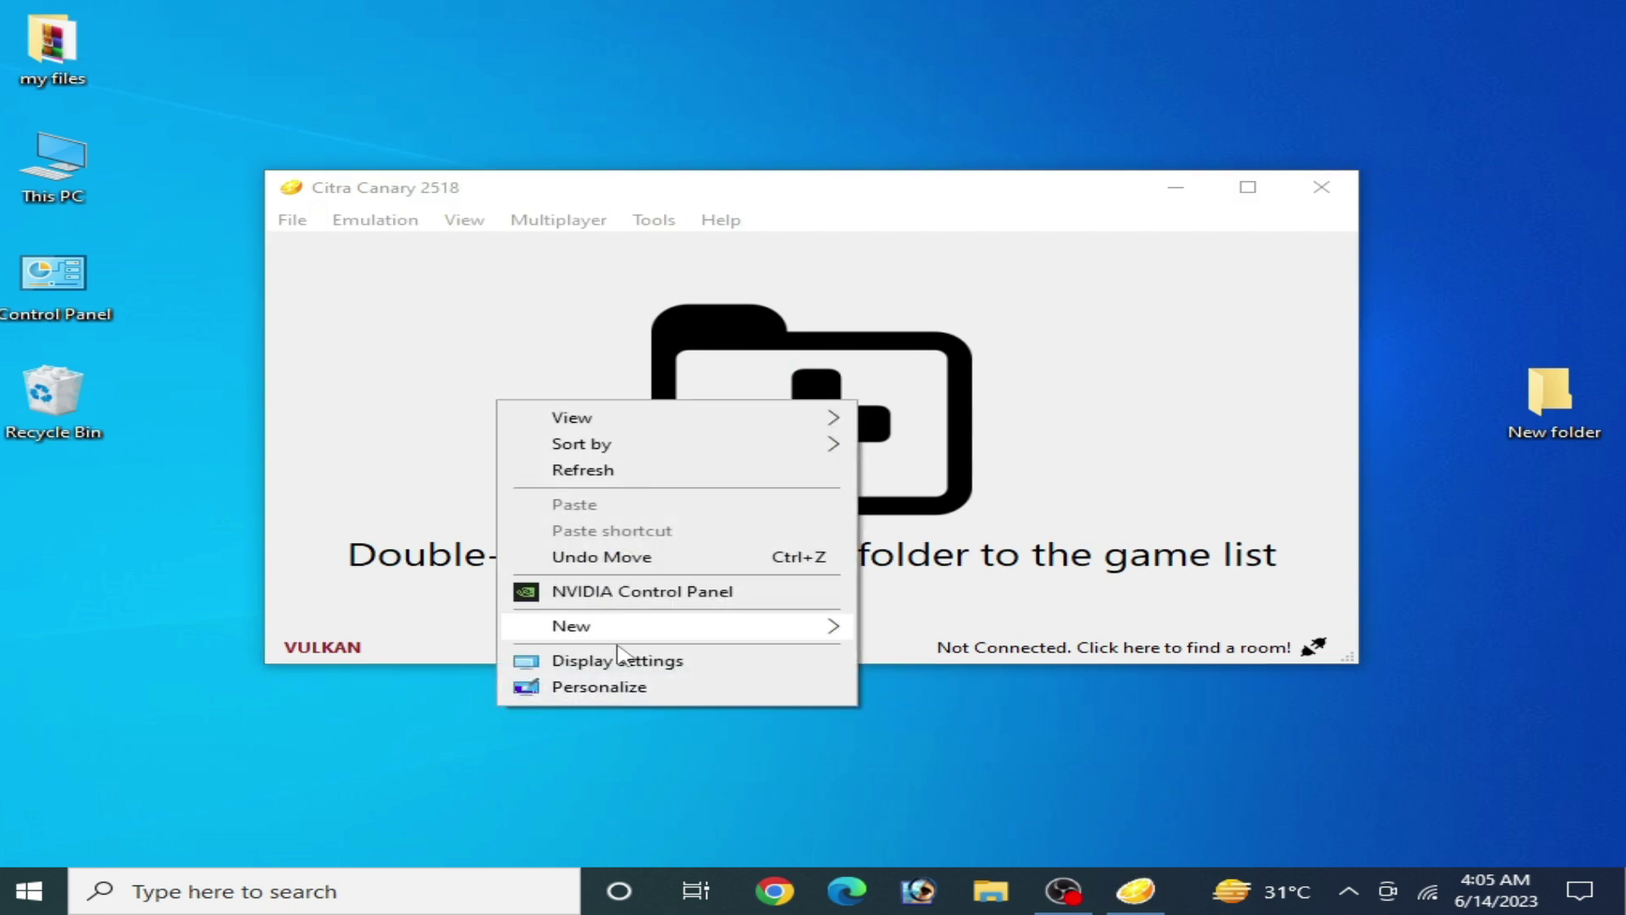
left_click(626, 661)
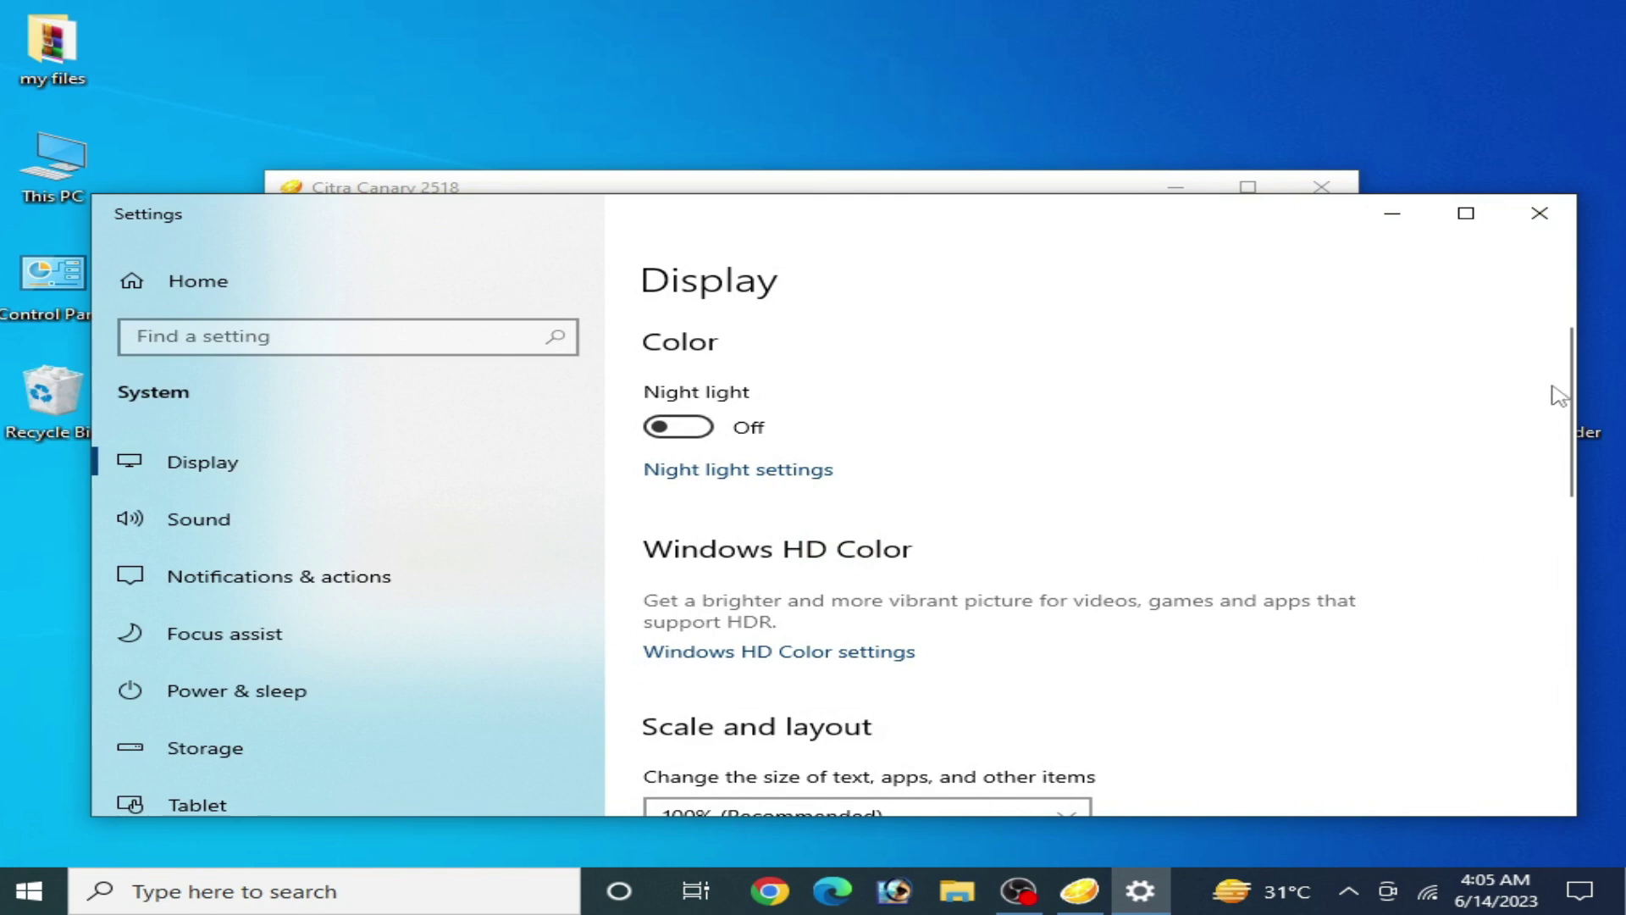
left_click_drag(1560, 396, 1565, 593)
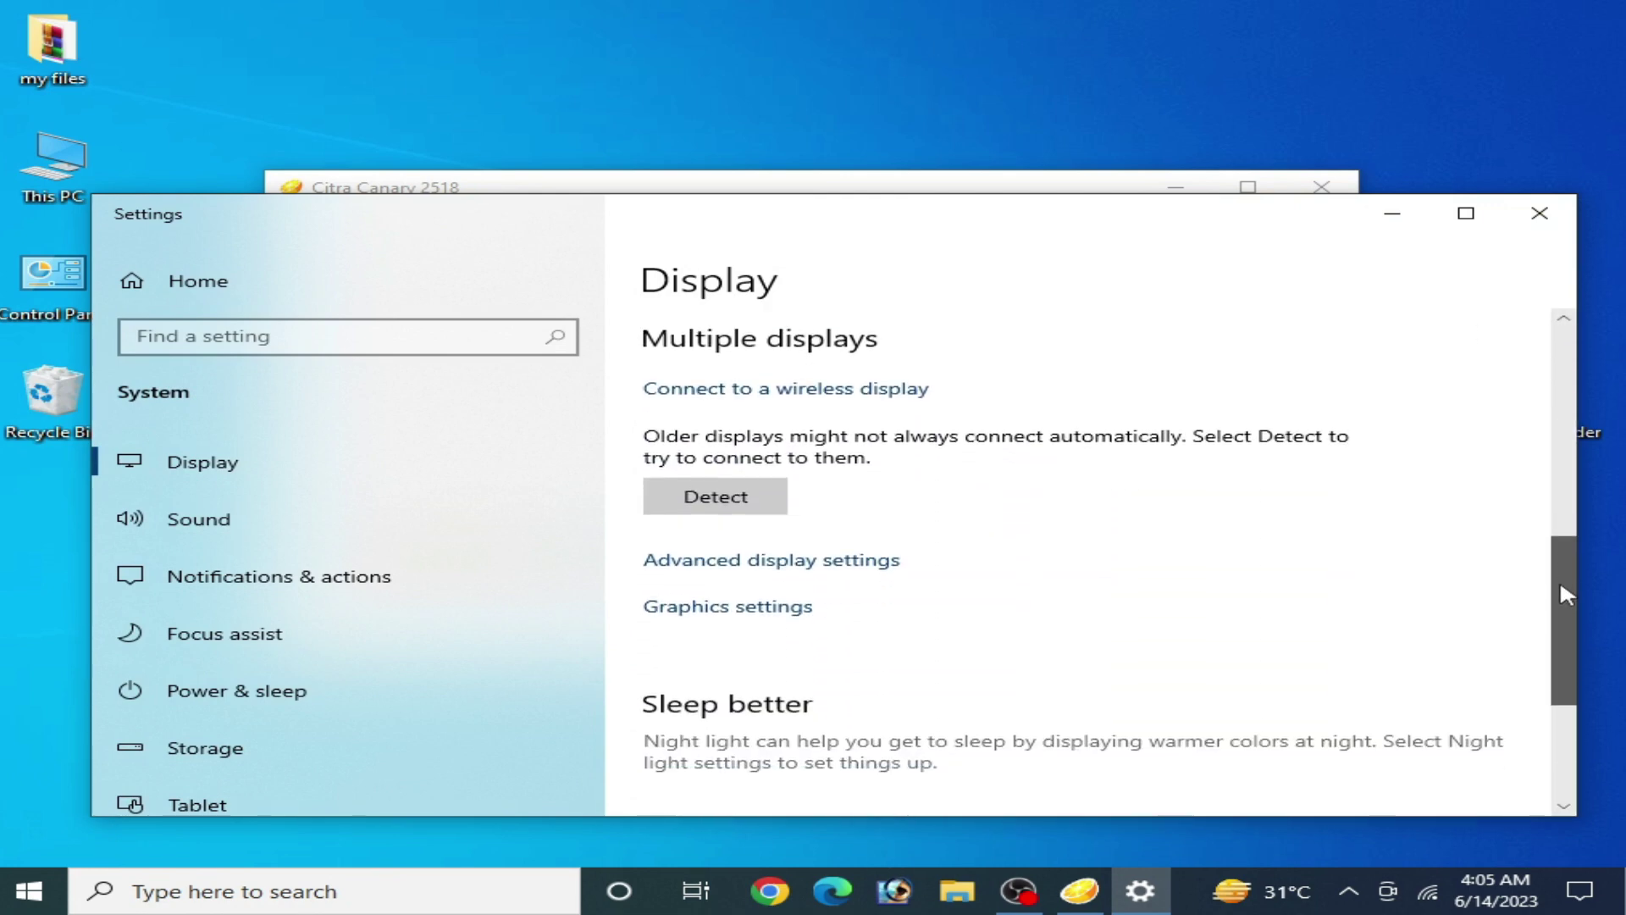
left_click(730, 608)
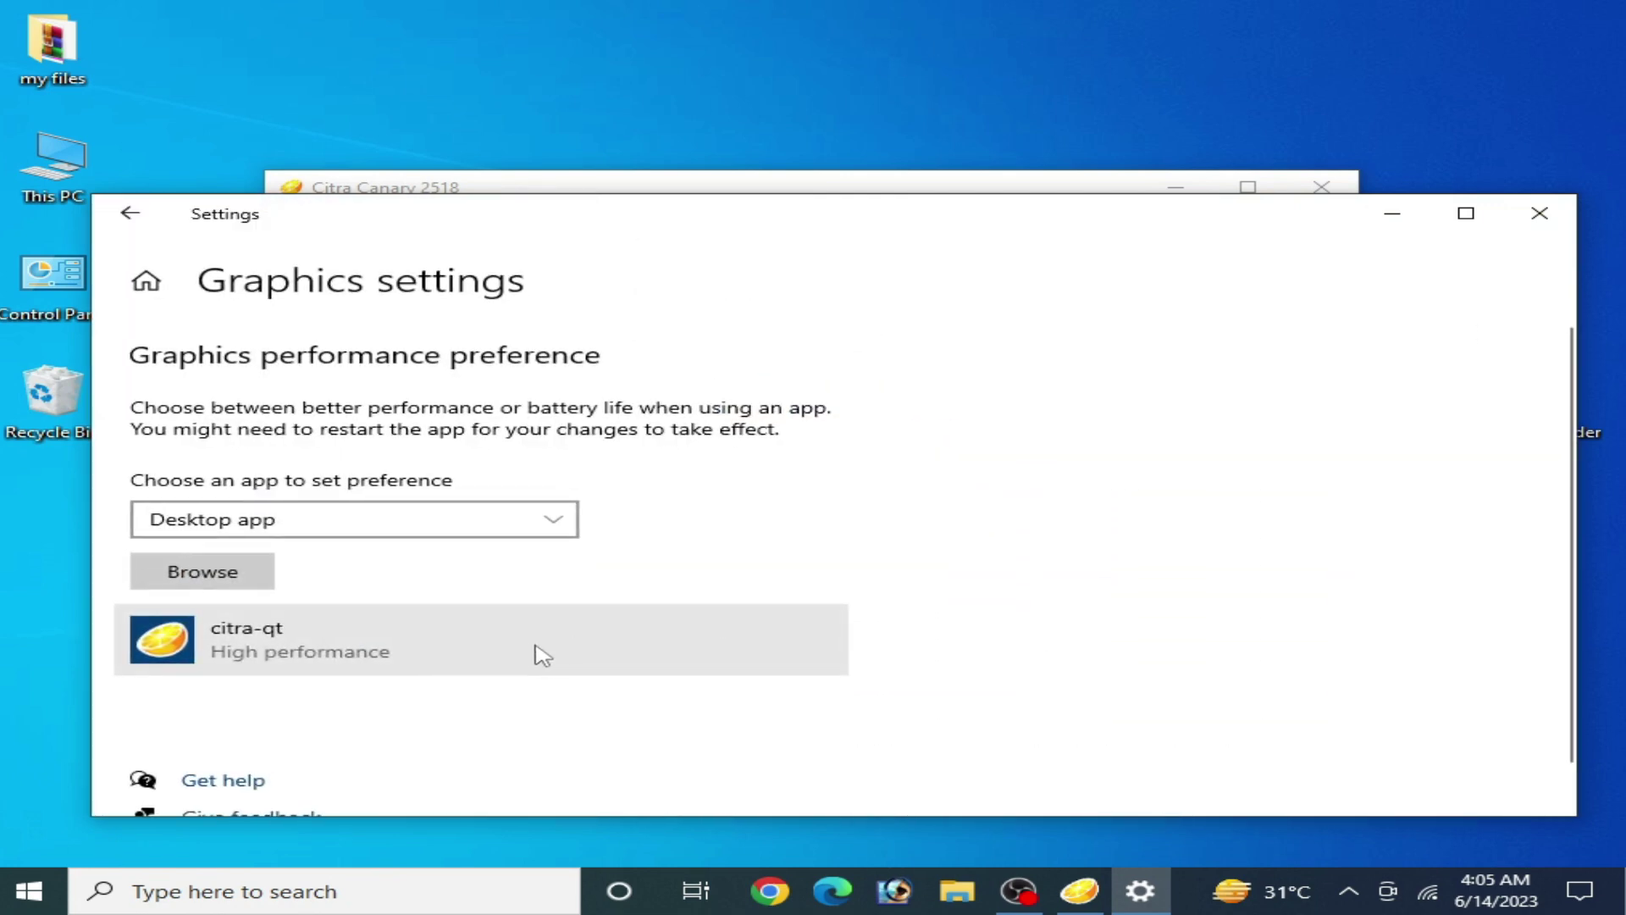
Remove the old citra-qt entry and add canary-mingw\citra-qt.exe to the app list.
left_click(620, 653)
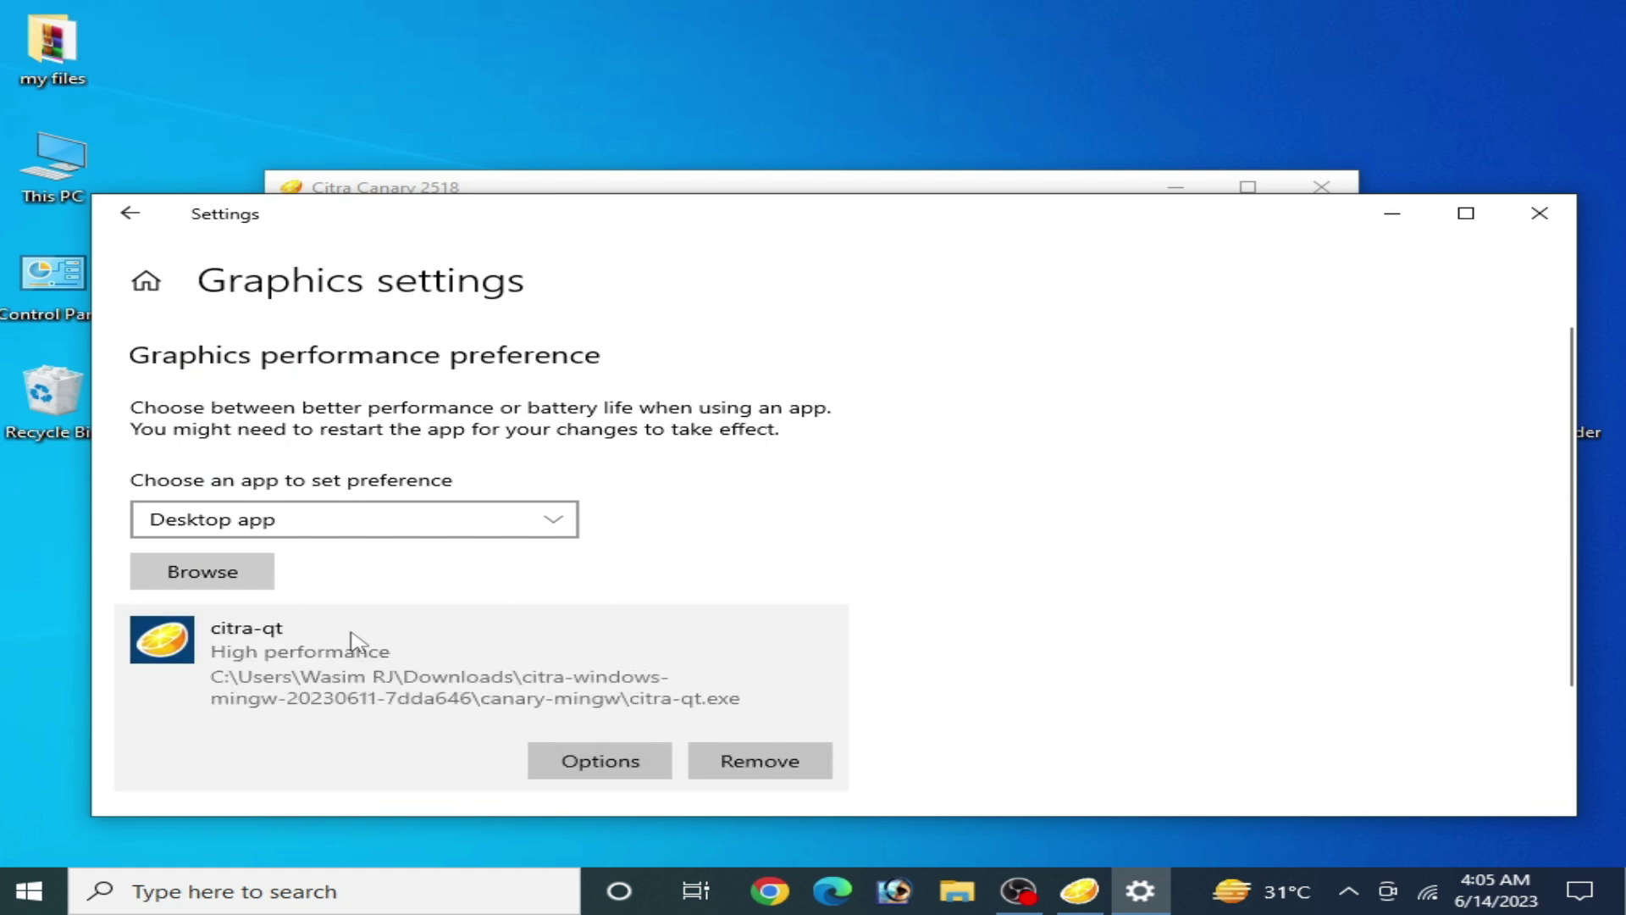
left_click(737, 759)
left_click(255, 570)
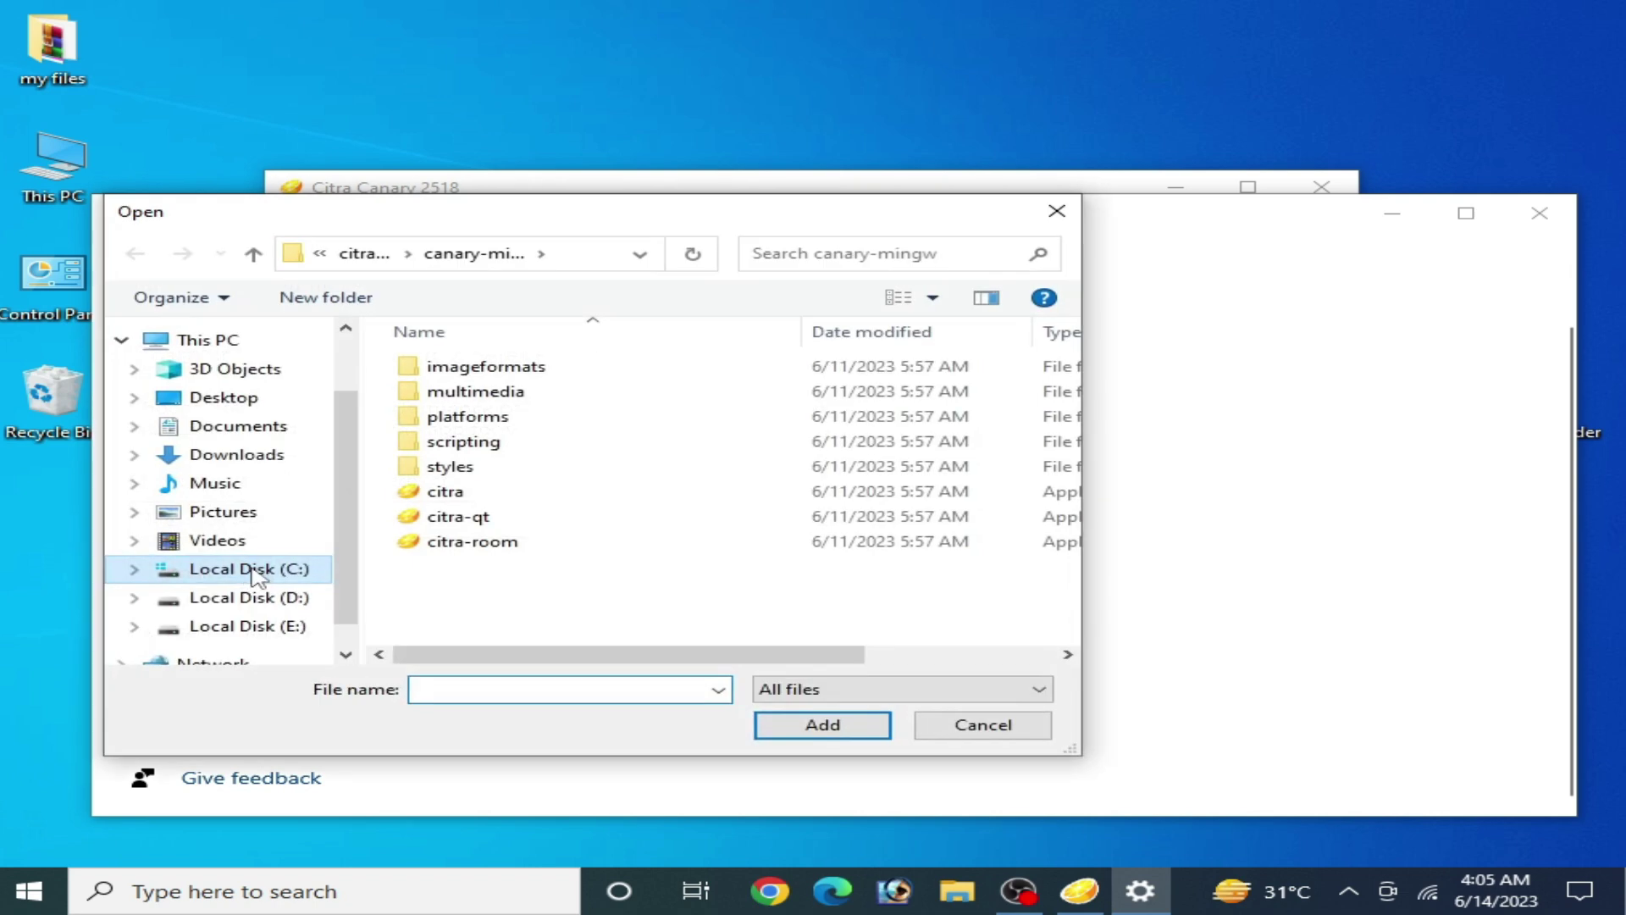
left_click(231, 405)
left_click(992, 417)
right_click(993, 417)
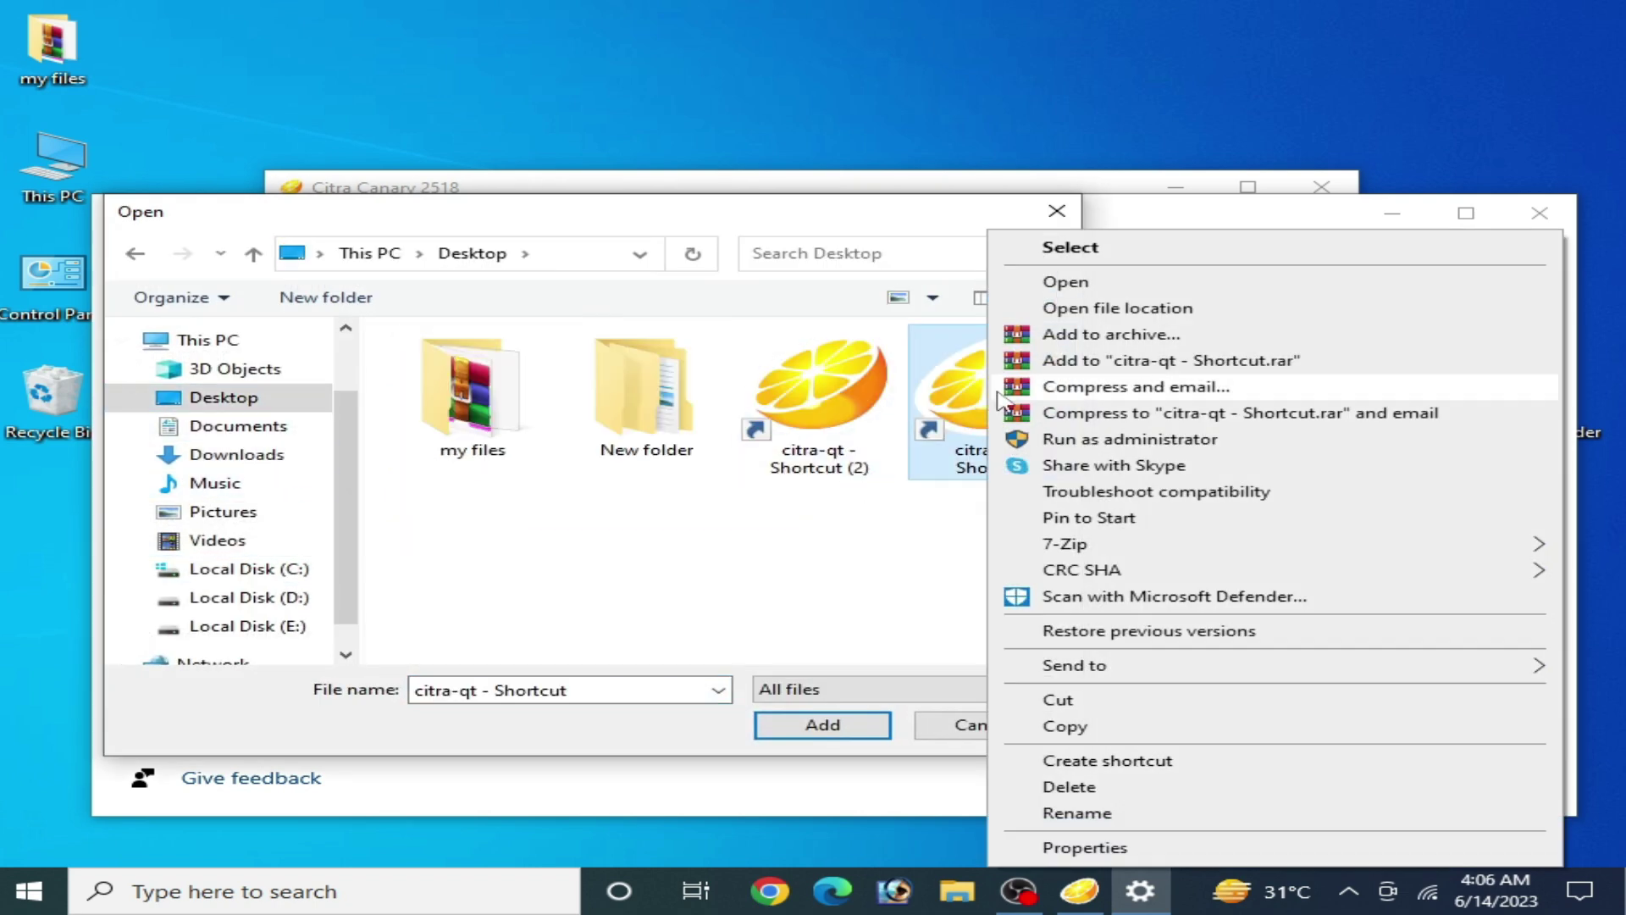
left_click(1059, 310)
mouse_move(616, 659)
left_mouse_down()
mouse_move(675, 666)
mouse_move(615, 660)
left_mouse_up()
left_click(809, 726)
Set the new citra-qt entry's graphics preference to High performance.
left_click(548, 767)
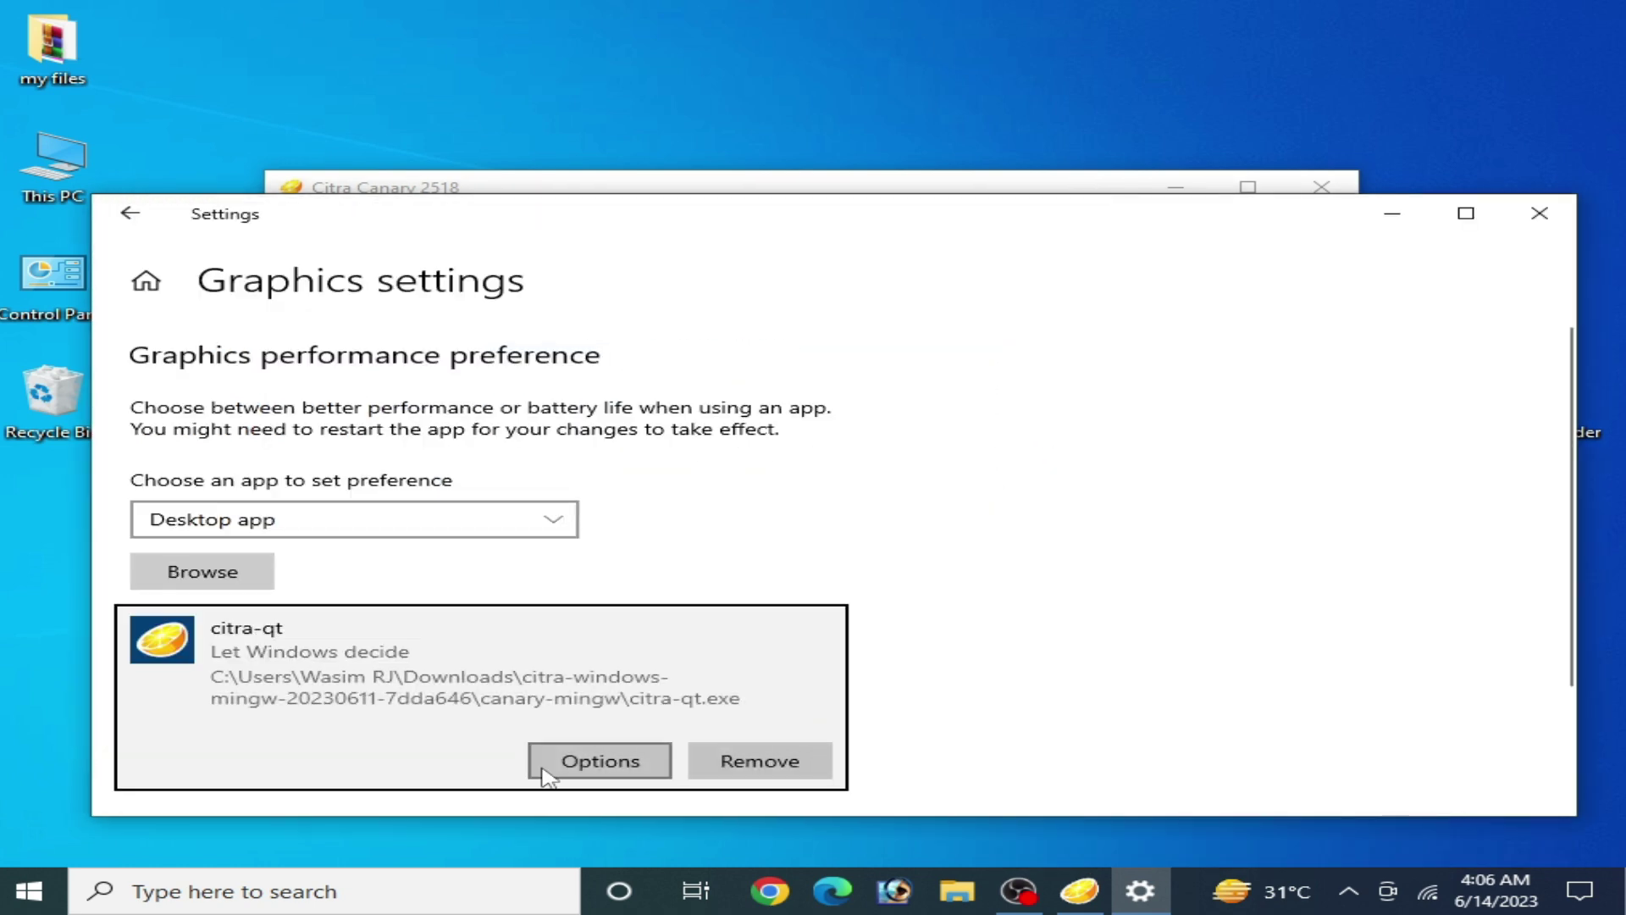
left_click(559, 767)
left_click(563, 562)
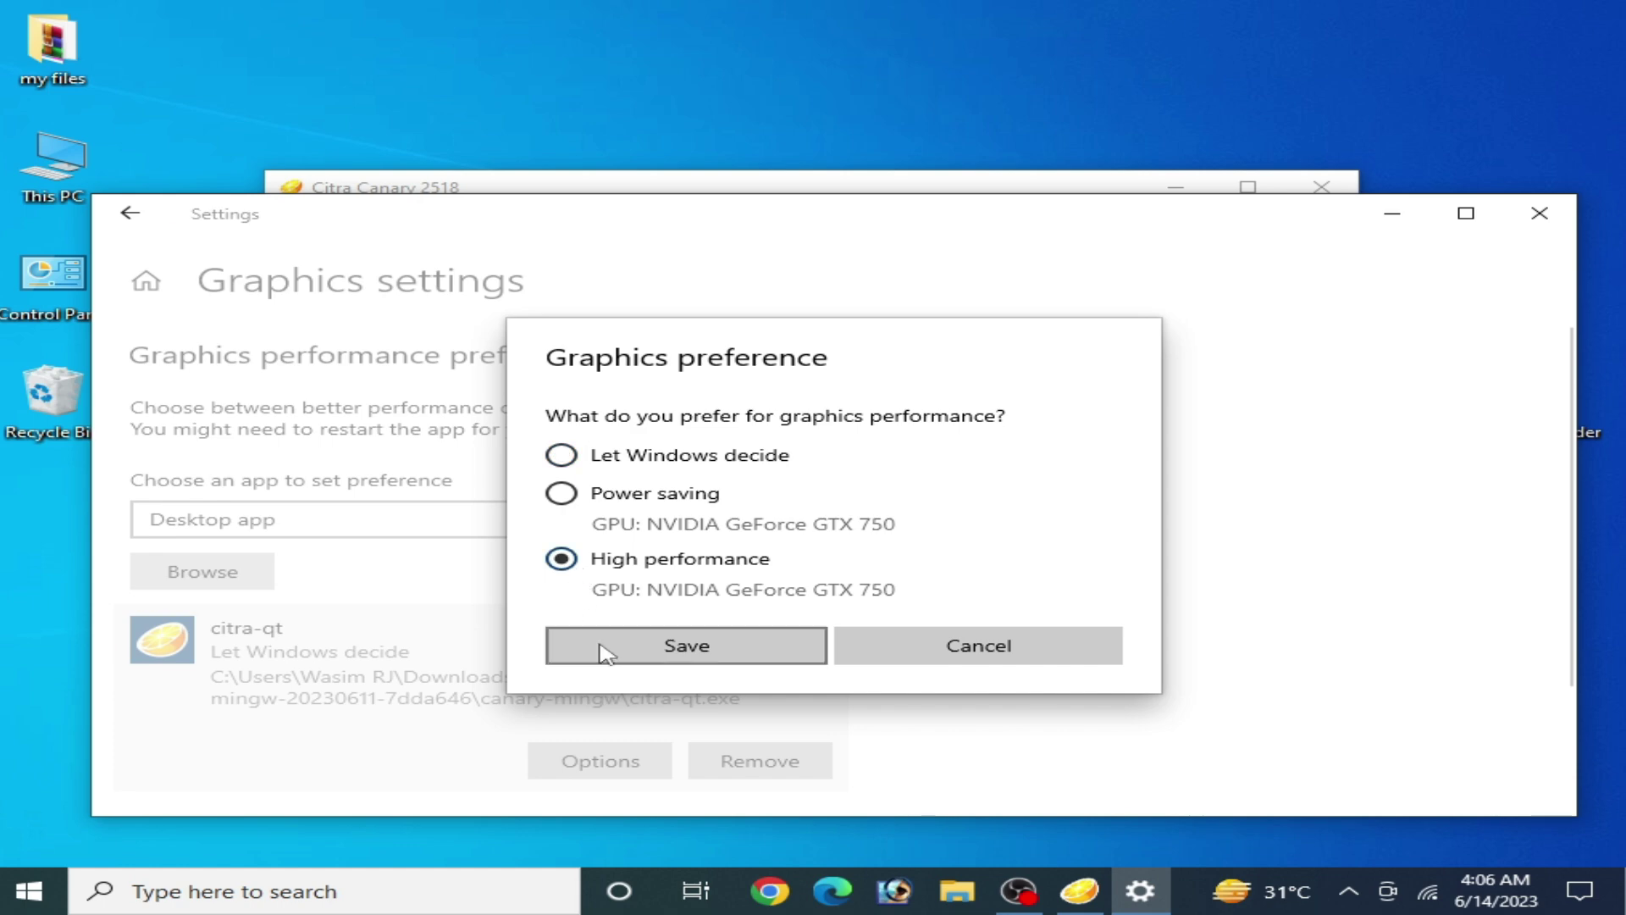